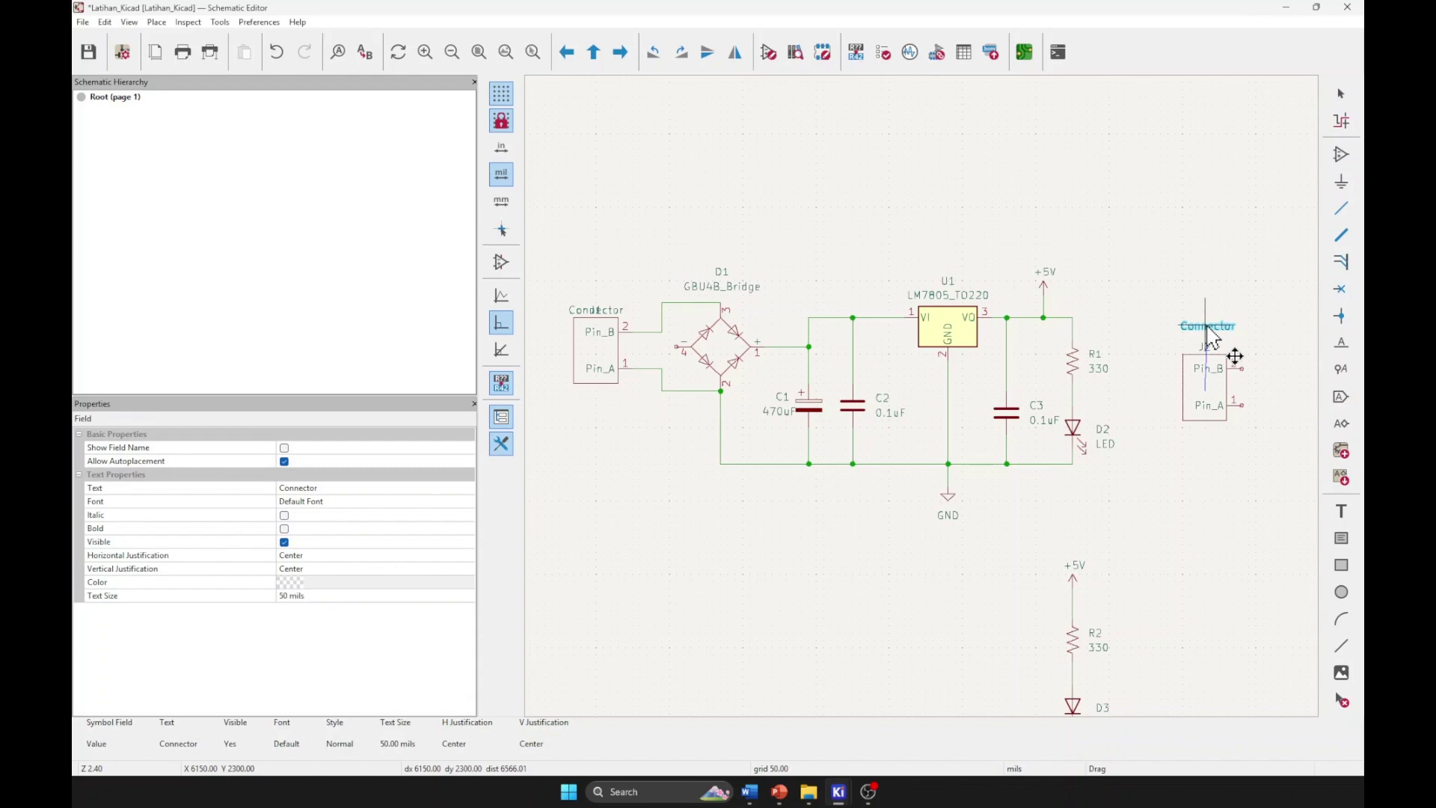
Place the "Connector" value labels of J2 and J1 above their reference designators
{"action": "left_click", "coordinate": [1207, 325]}
{"action": "left_click", "coordinate": [595, 314]}
{"action": "left_click_drag", "start_coordinate": [594, 309], "coordinate": [597, 298]}
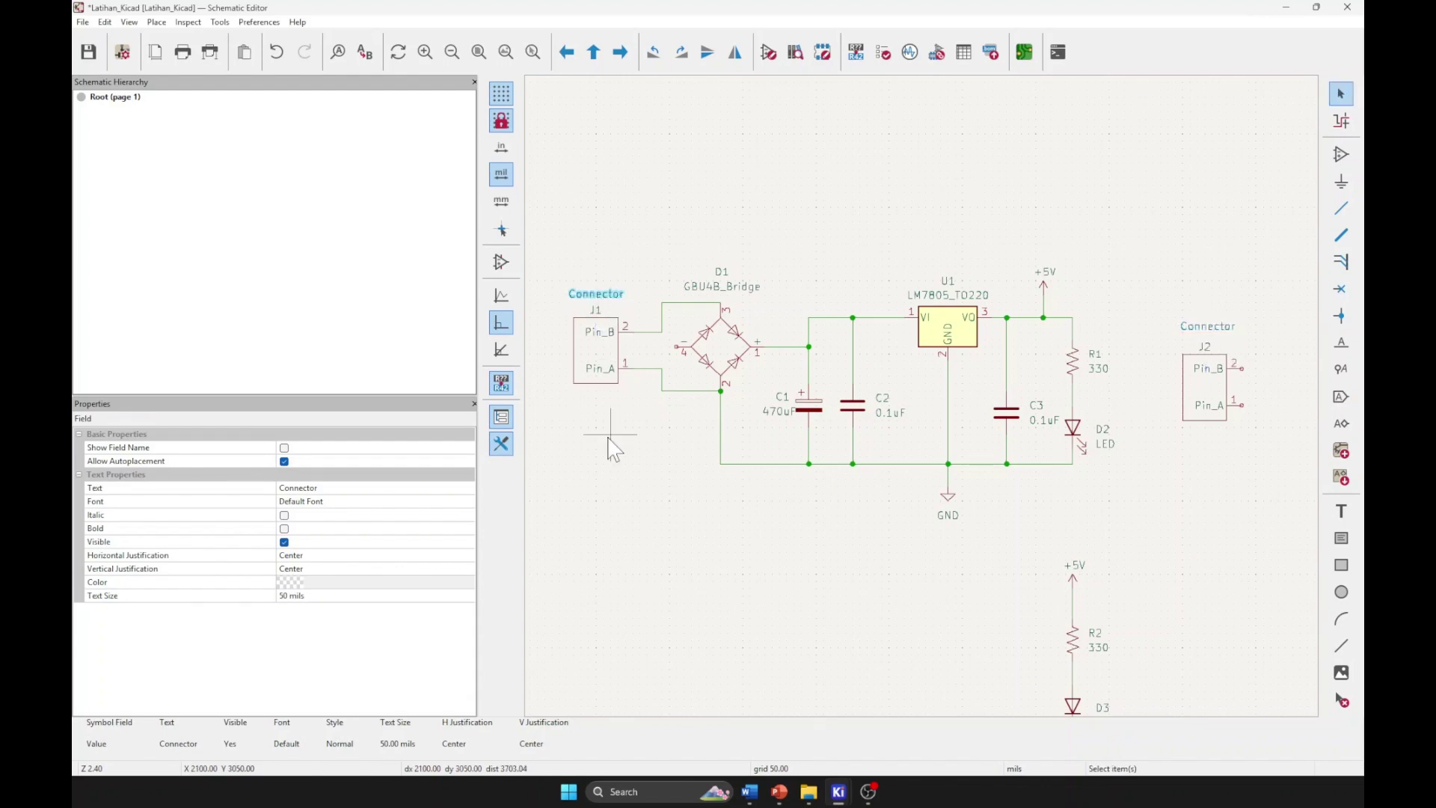
{"action": "middle_click_drag", "start_coordinate": [612, 447], "coordinate": [658, 451]}
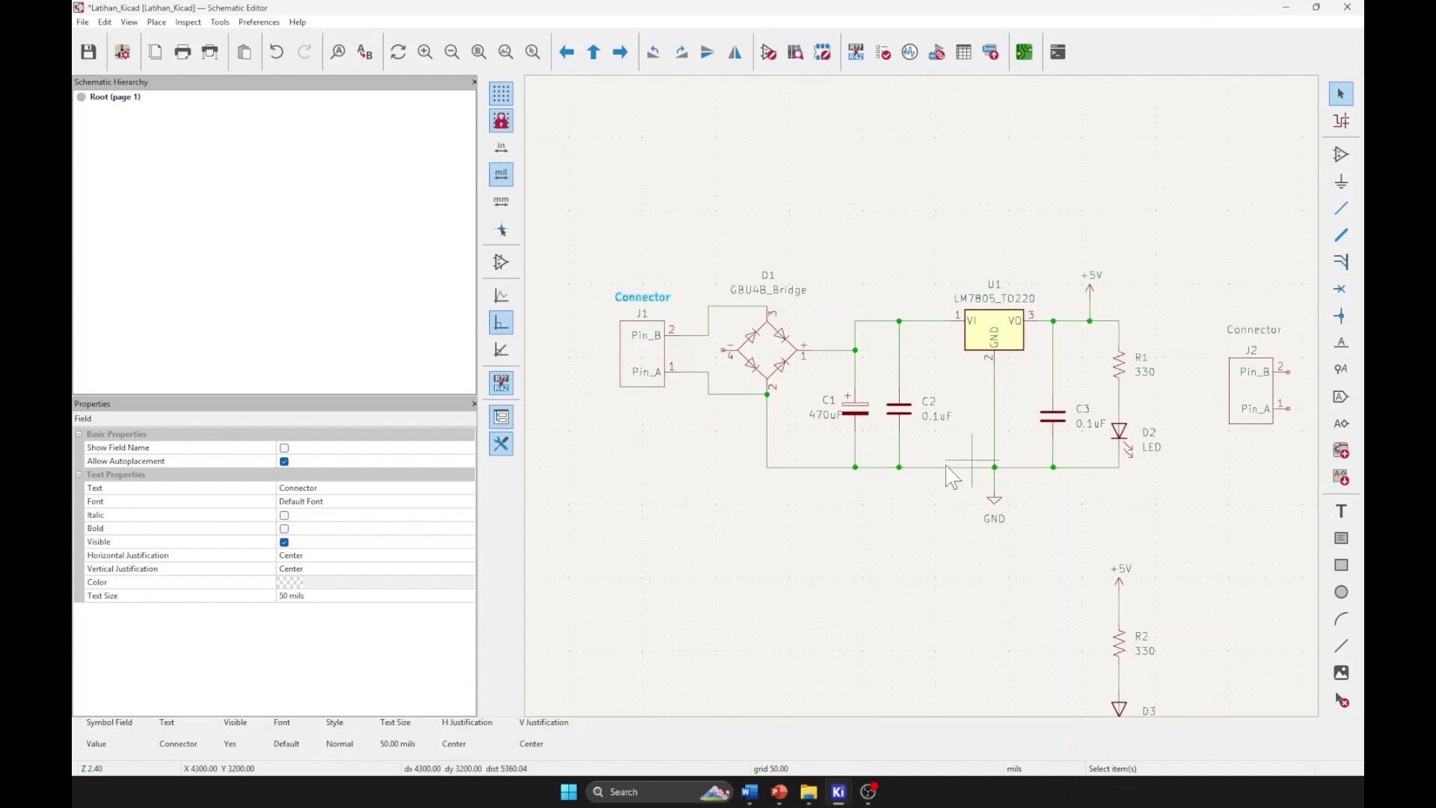
{"action": "middle_click_drag", "start_coordinate": [949, 475], "coordinate": [918, 482]}
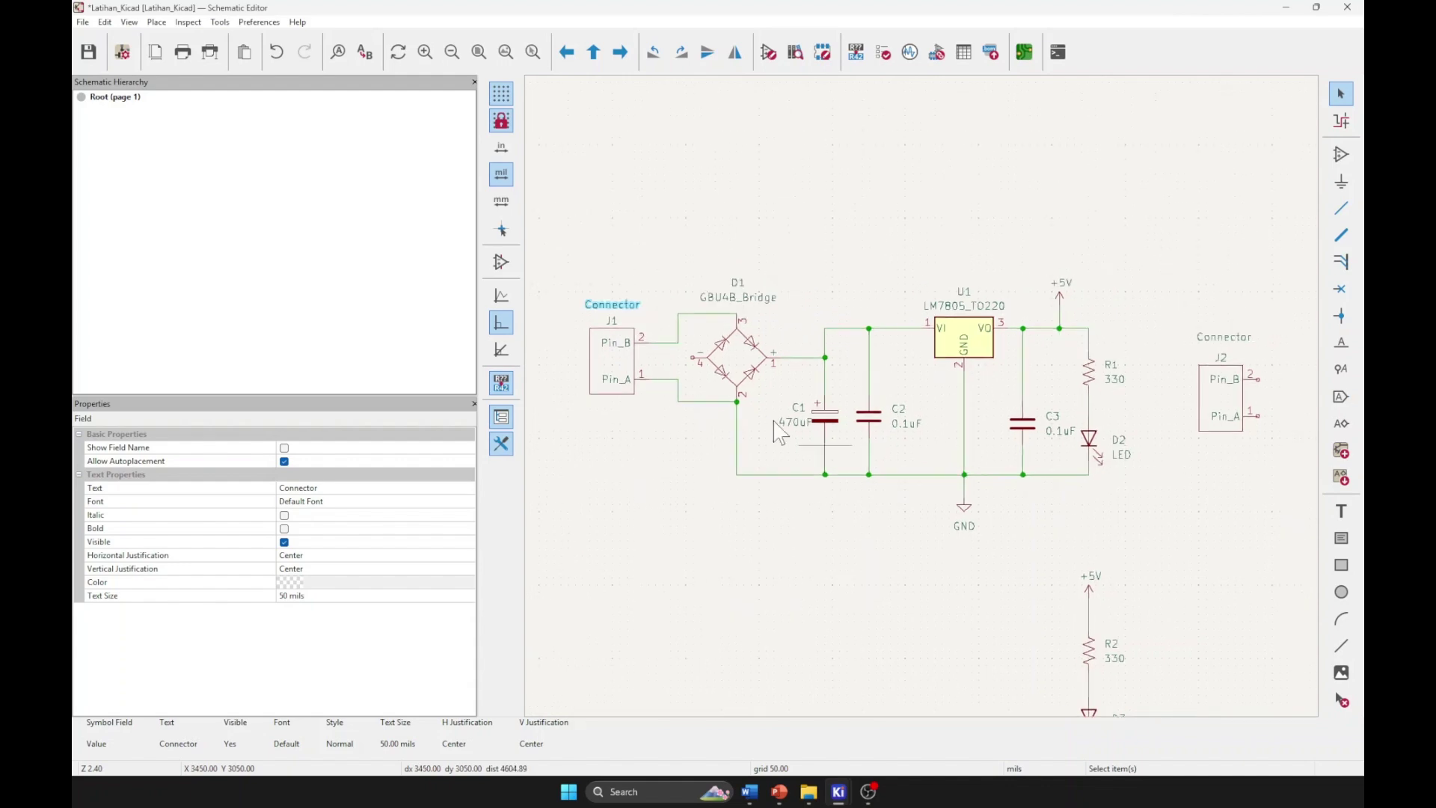
Move connector J2 slightly closer to the regulator circuit and mirror it horizontally so its pins face the circuit
{"action": "left_click", "coordinate": [1221, 423]}
{"action": "middle_click_drag", "start_coordinate": [1221, 423], "coordinate": [1180, 428]}
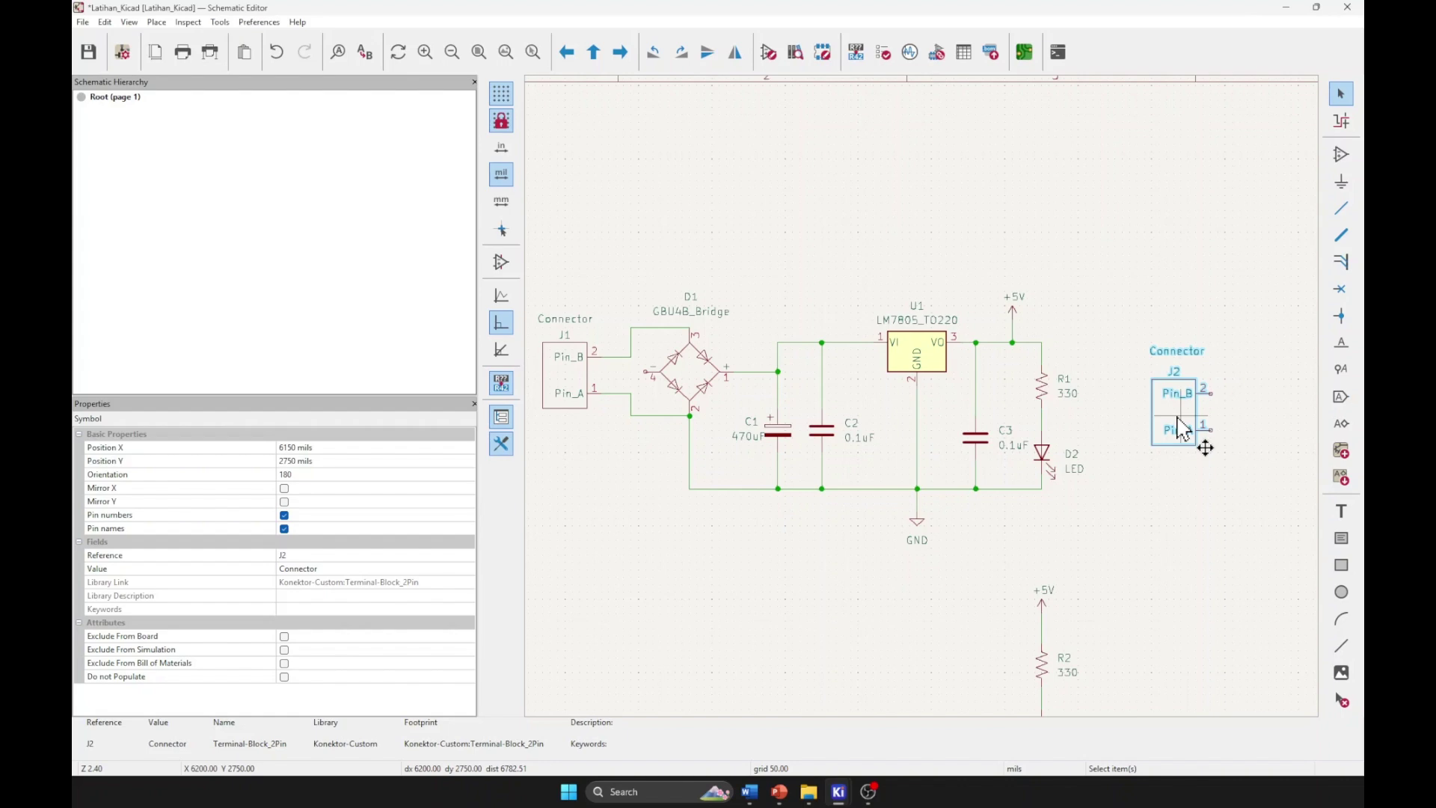
{"action": "left_click_drag", "start_coordinate": [1178, 421], "coordinate": [1160, 409]}
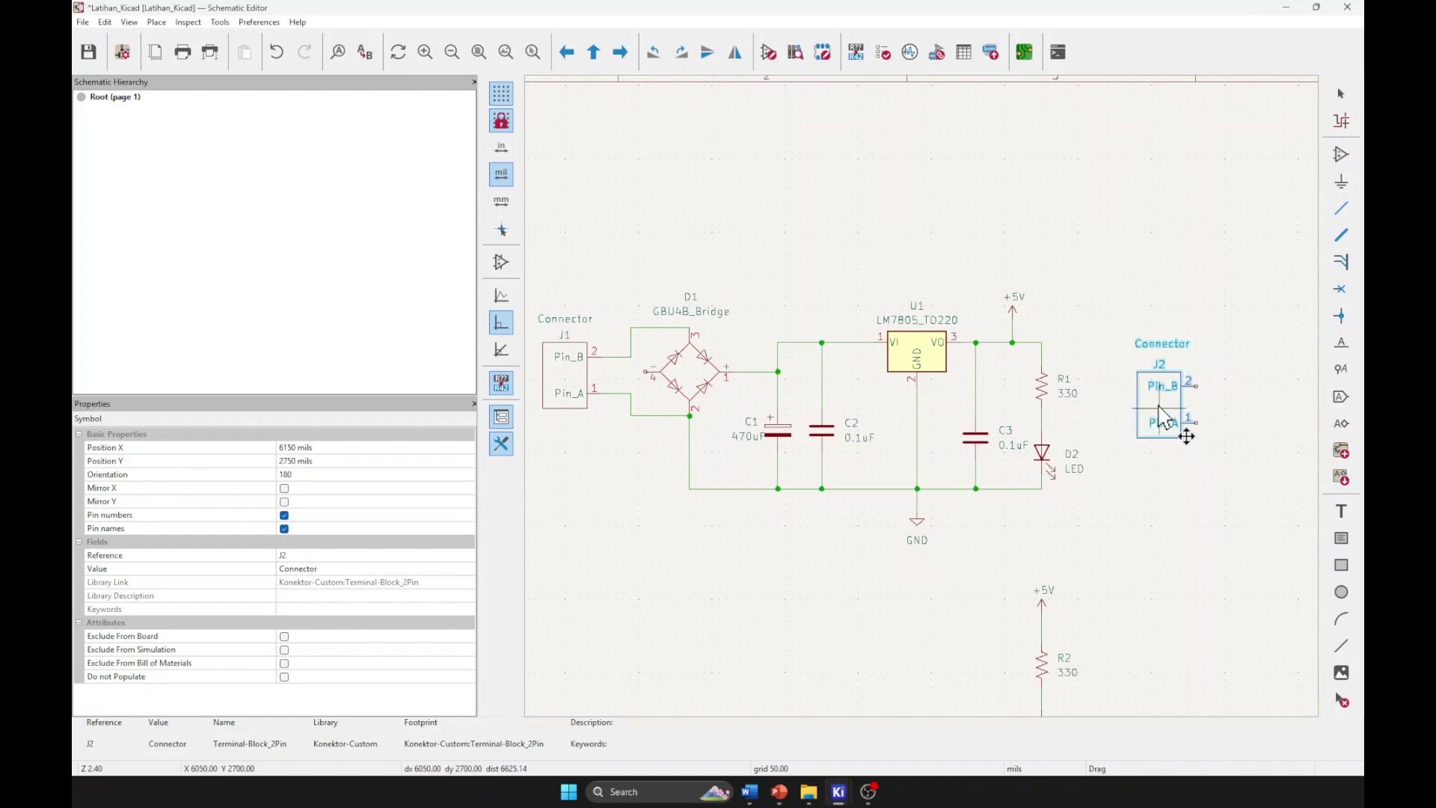
{"action": "left_click_drag", "start_coordinate": [1160, 416], "coordinate": [1161, 417]}
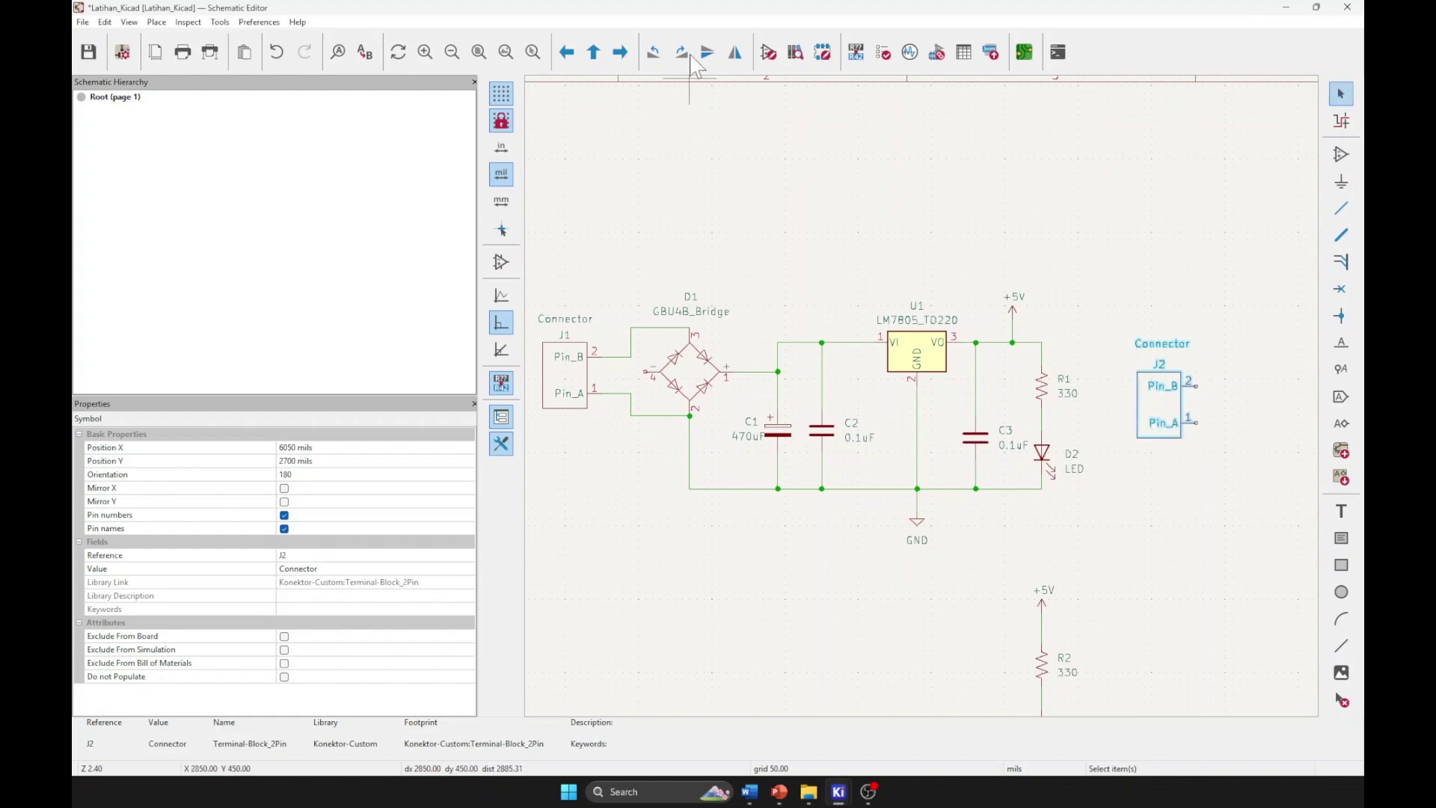
{"action": "left_click", "coordinate": [735, 52]}
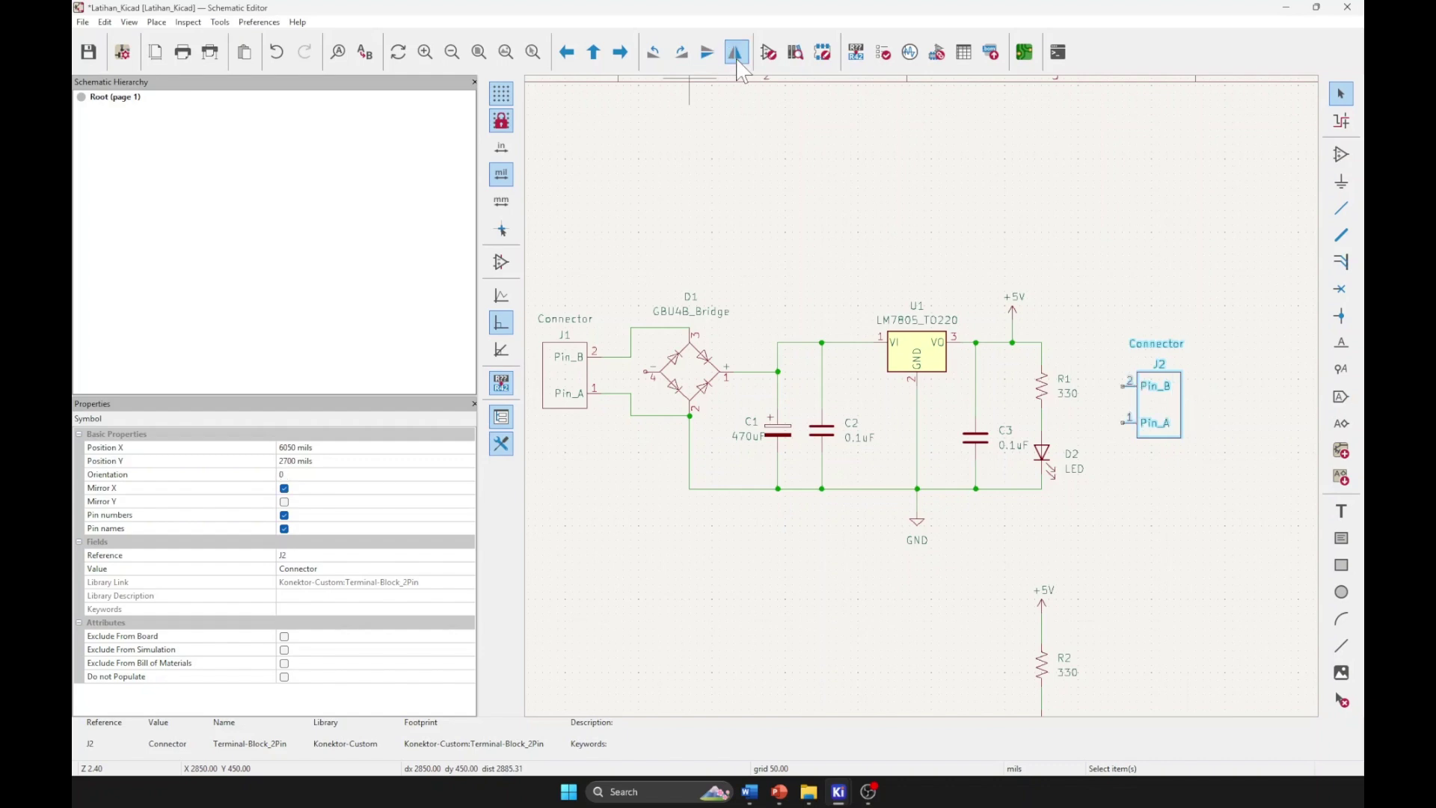
{"action": "left_click", "coordinate": [1174, 312]}
{"action": "left_click_drag", "start_coordinate": [1139, 404], "coordinate": [1204, 410]}
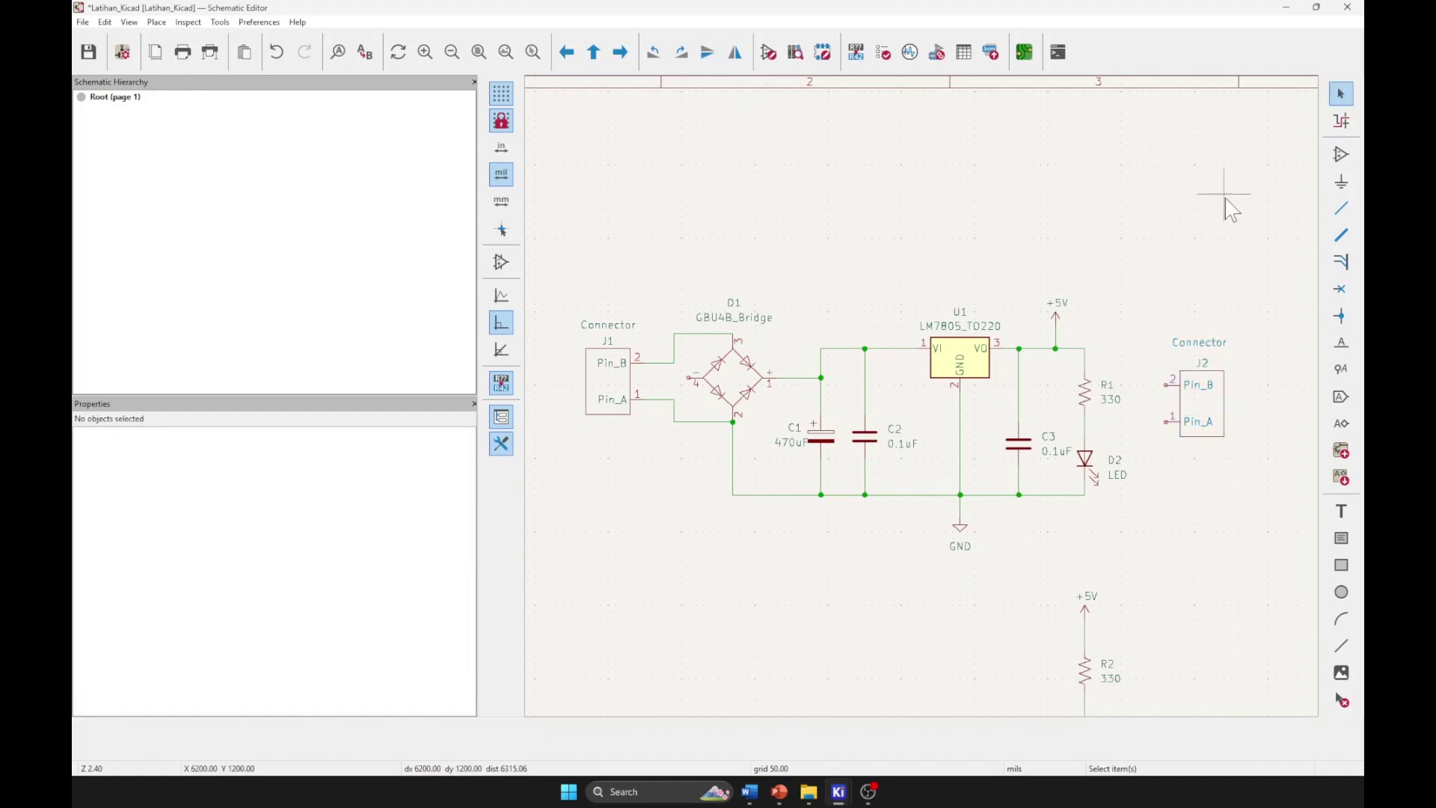
Wire J2 pin 2 to the +5V rail above R1 and J2 pin 1 to the ground rail below D2
{"action": "left_click", "coordinate": [1341, 208]}
{"action": "left_click", "coordinate": [1084, 349]}
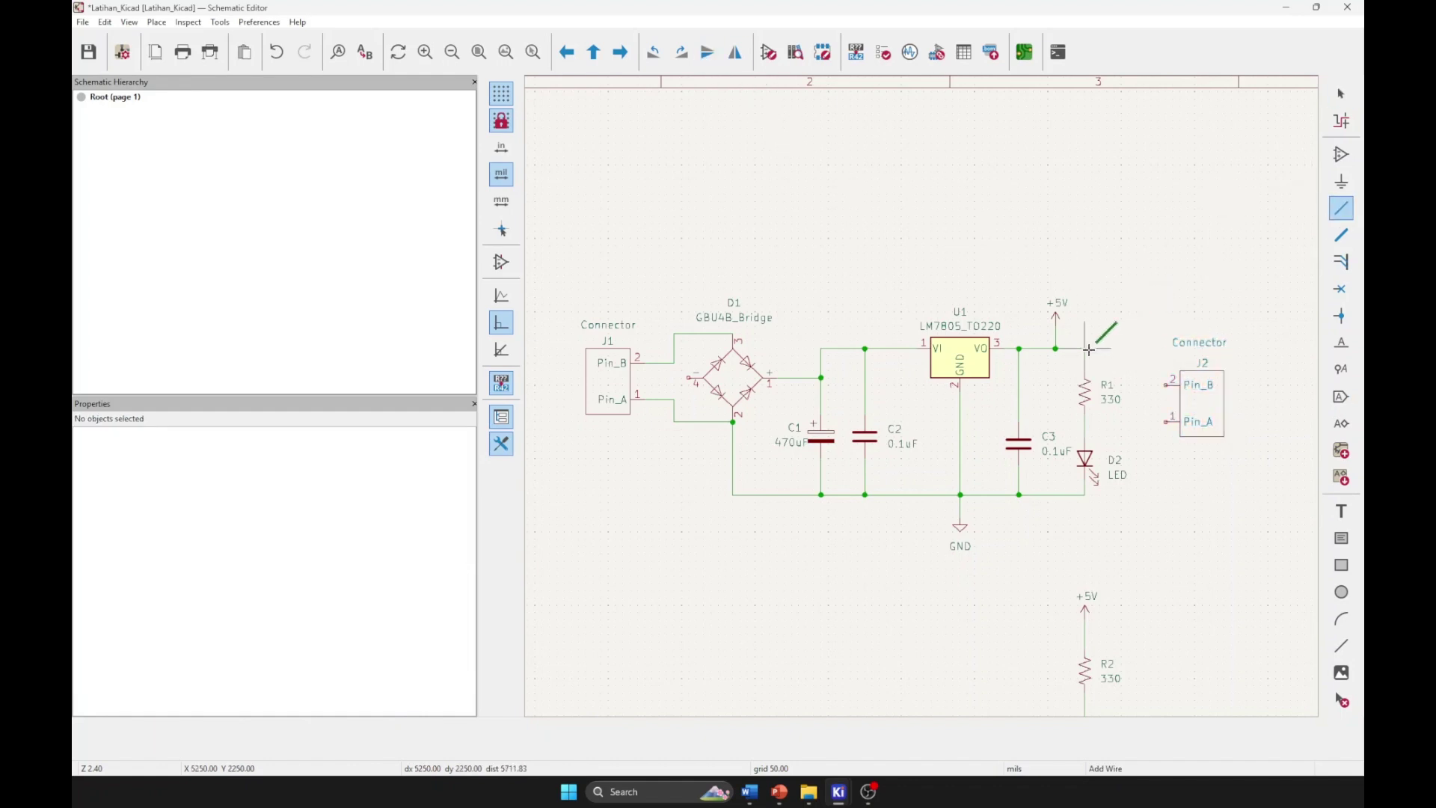
{"action": "left_click", "coordinate": [1166, 383]}
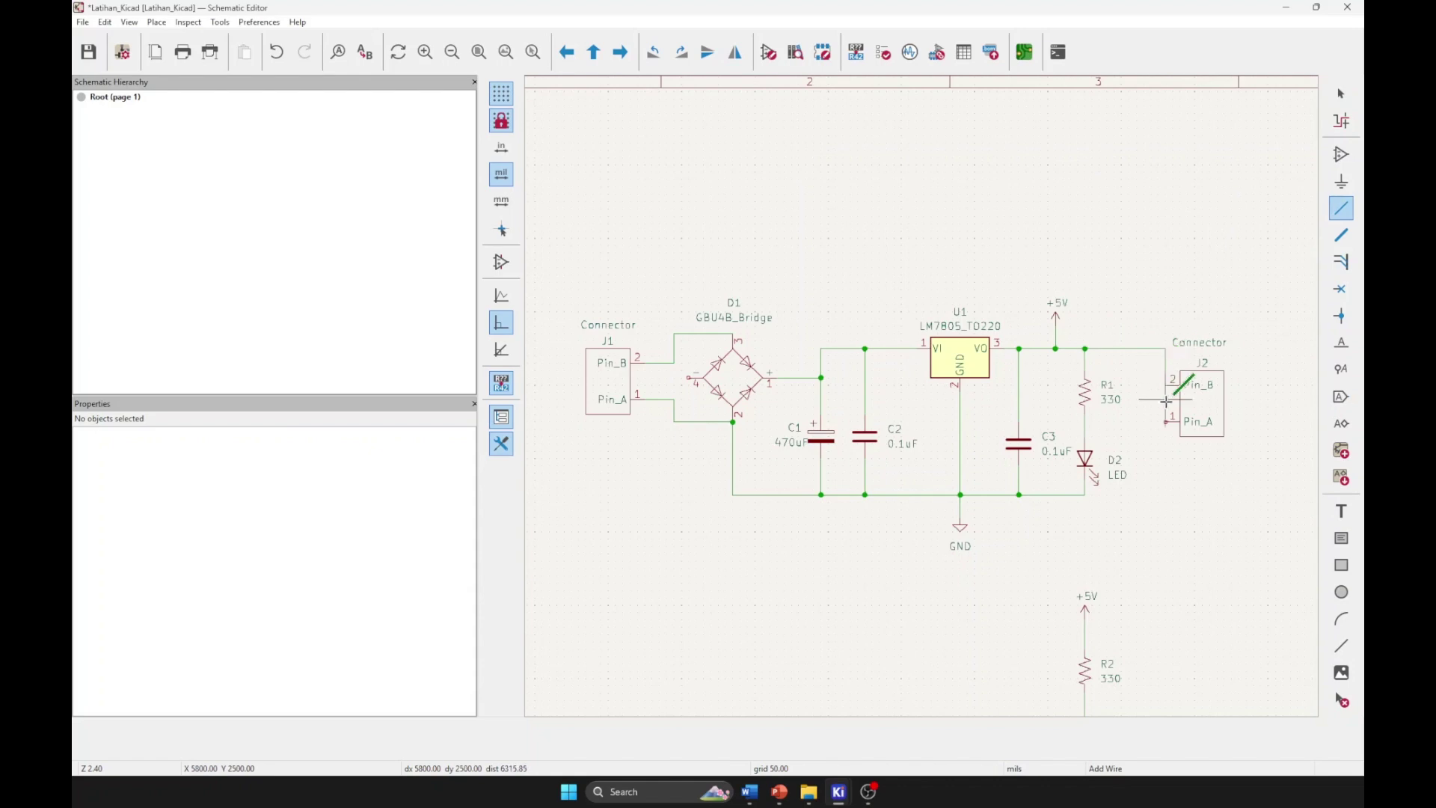
{"action": "left_click", "coordinate": [1167, 422]}
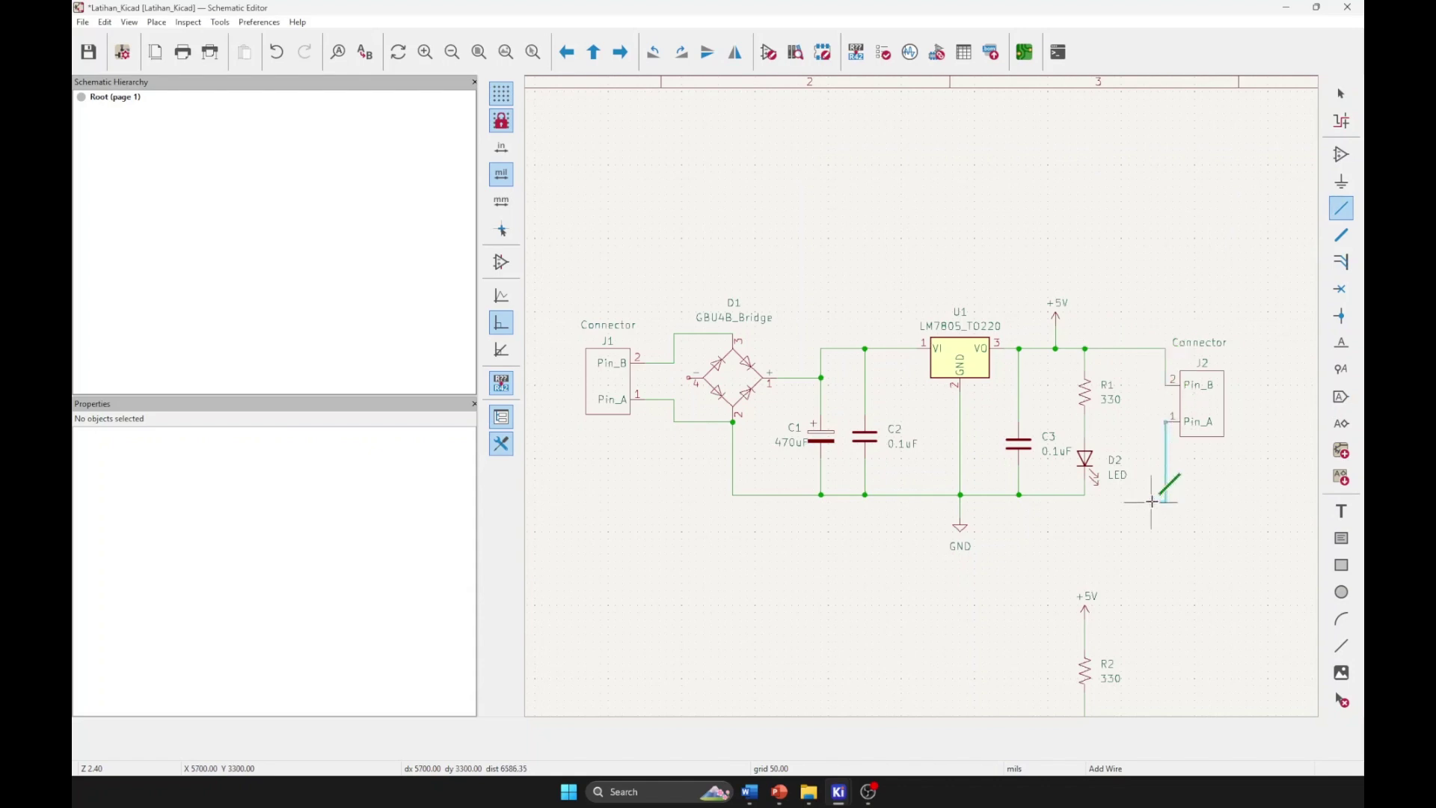
{"action": "left_click", "coordinate": [1084, 495]}
{"action": "key", "text": "Escape"}
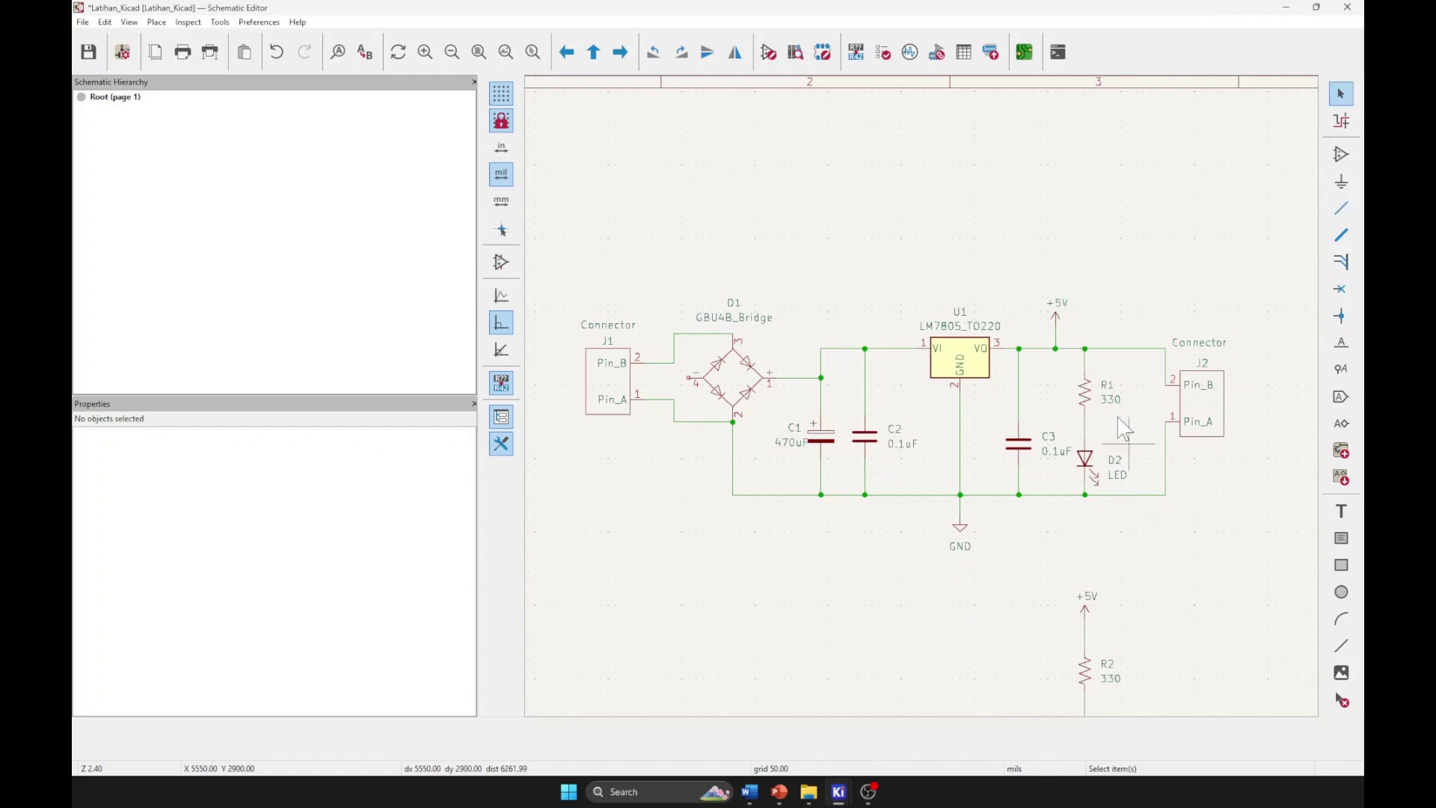
{"action": "left_click", "coordinate": [1216, 395]}
{"action": "left_click", "coordinate": [607, 387]}
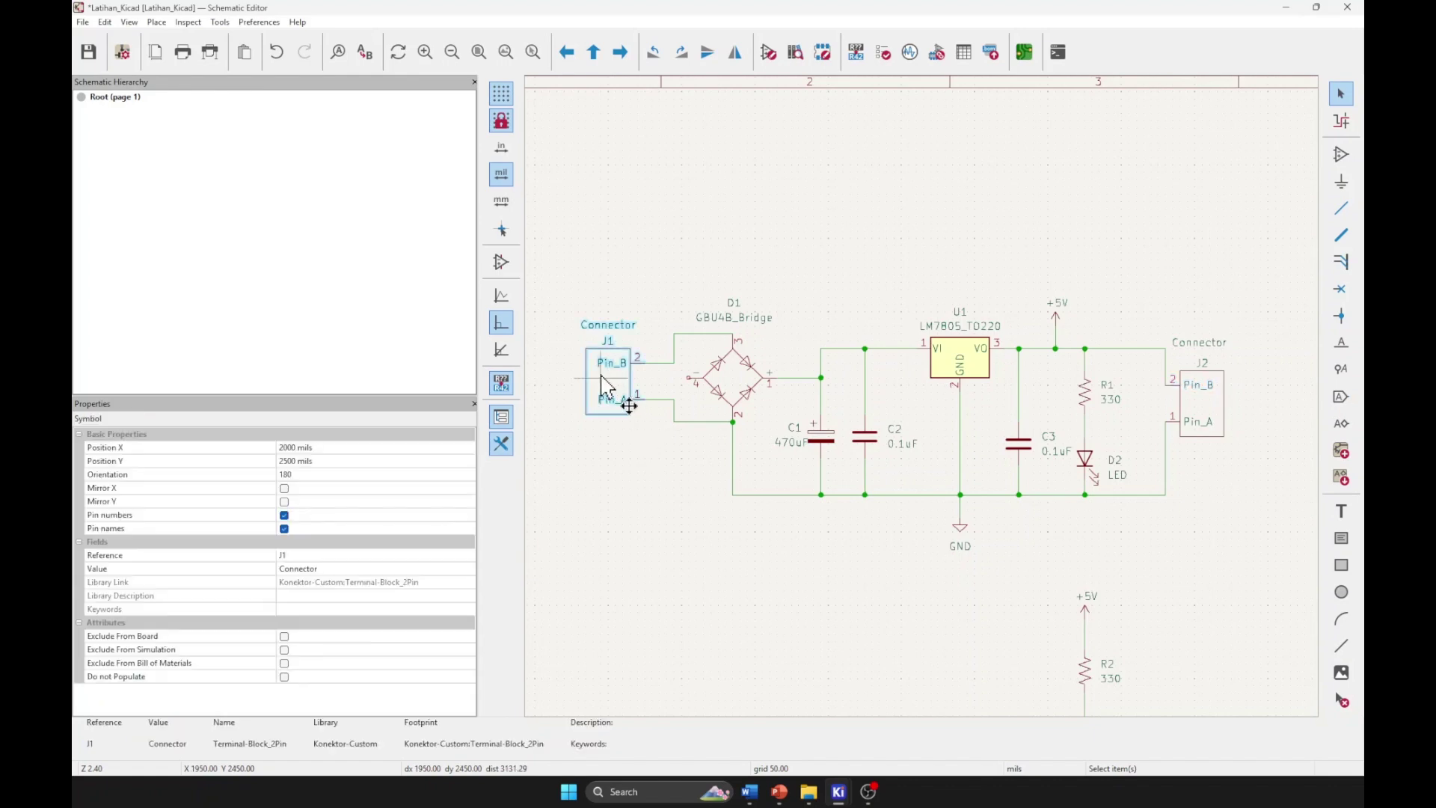
{"action": "left_click_drag", "start_coordinate": [602, 376], "coordinate": [610, 386]}
{"action": "left_click", "coordinate": [630, 490]}
{"action": "left_click", "coordinate": [1211, 404]}
{"action": "left_click", "coordinate": [1166, 271]}
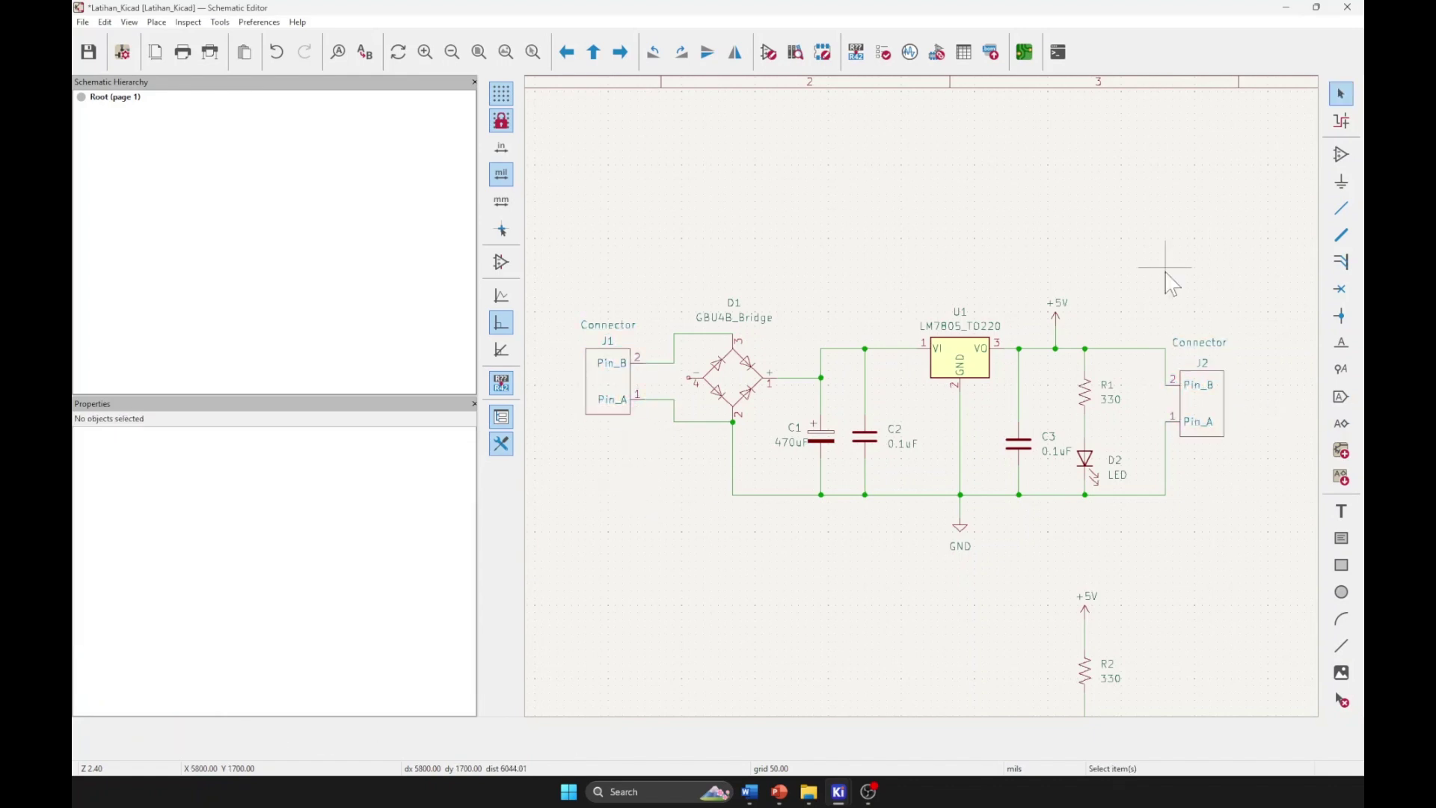
Move the separate R2 and D3 LED branch with its +5V and GND symbols to the right of connector J2
{"action": "middle_click_drag", "start_coordinate": [1075, 260], "coordinate": [981, 215]}
{"action": "scroll", "coordinate": [912, 483], "scroll_direction": "down", "scroll_amount": 2}
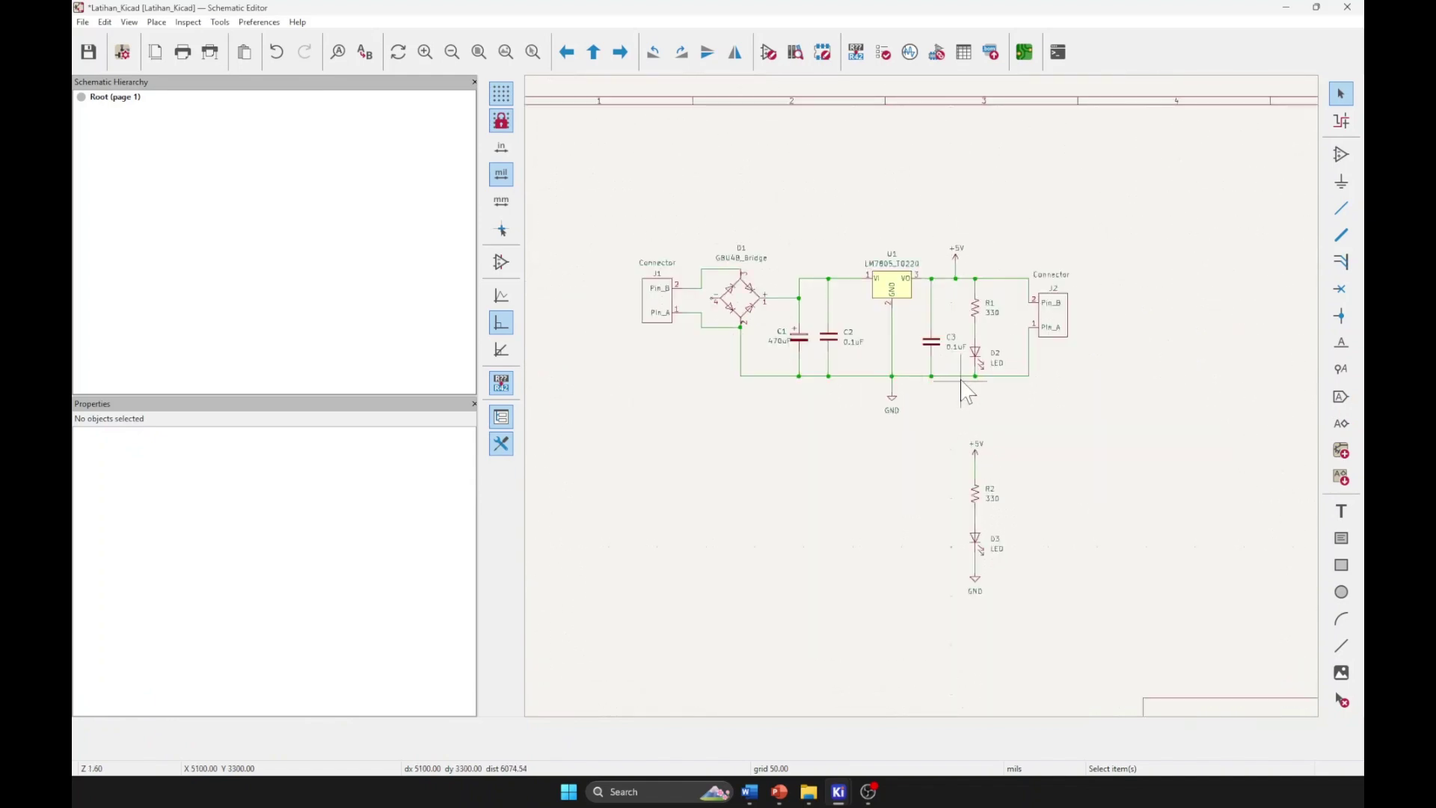
{"action": "left_click_drag", "start_coordinate": [947, 423], "coordinate": [1067, 647]}
{"action": "left_click_drag", "start_coordinate": [977, 546], "coordinate": [1104, 342]}
{"action": "left_click", "coordinate": [1035, 453]}
{"action": "middle_click_drag", "start_coordinate": [960, 332], "coordinate": [1012, 360]}
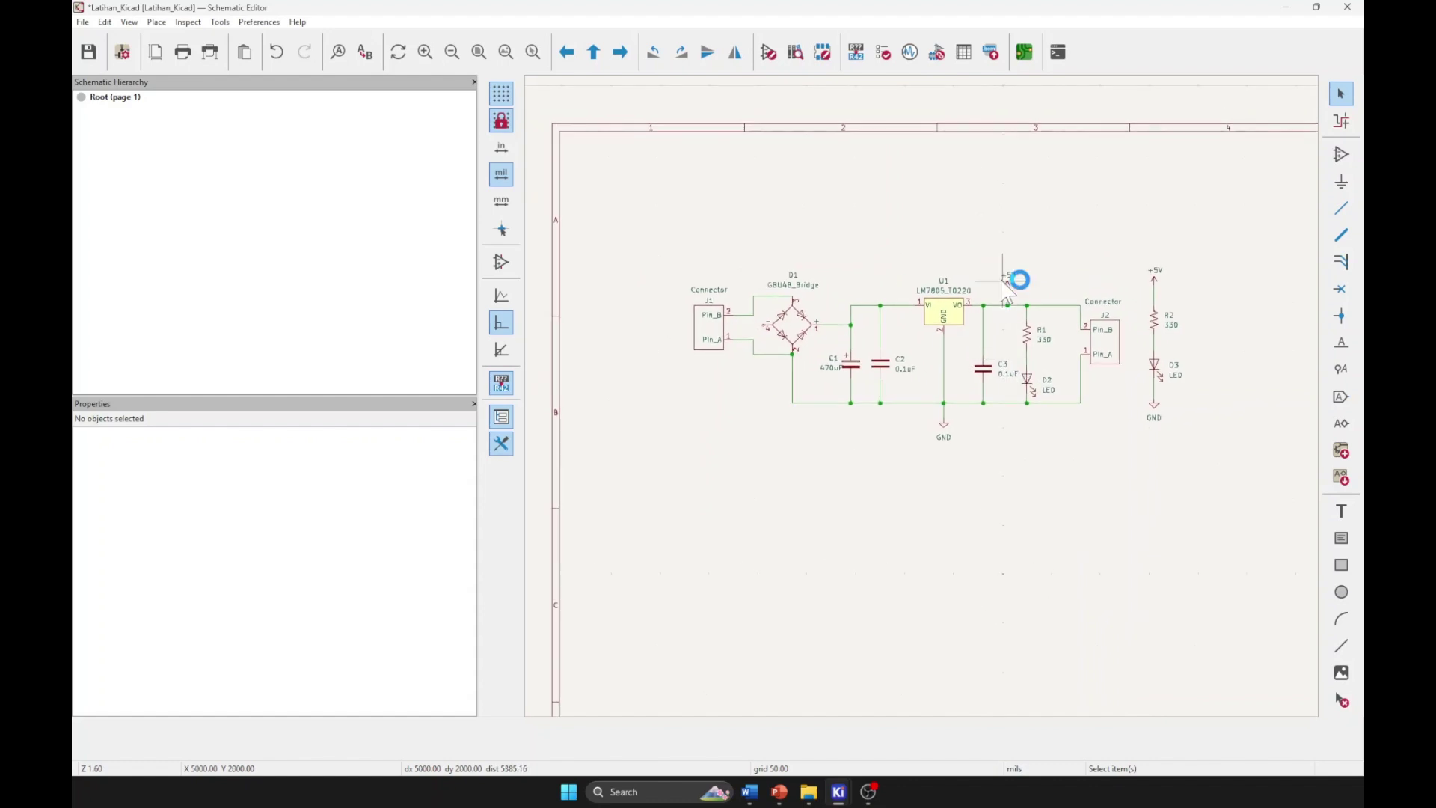
Run the electrical rules check on the schematic
{"action": "scroll", "coordinate": [1051, 247], "scroll_direction": "up", "scroll_amount": 2}
{"action": "scroll", "coordinate": [921, 411], "scroll_direction": "down", "scroll_amount": 2}
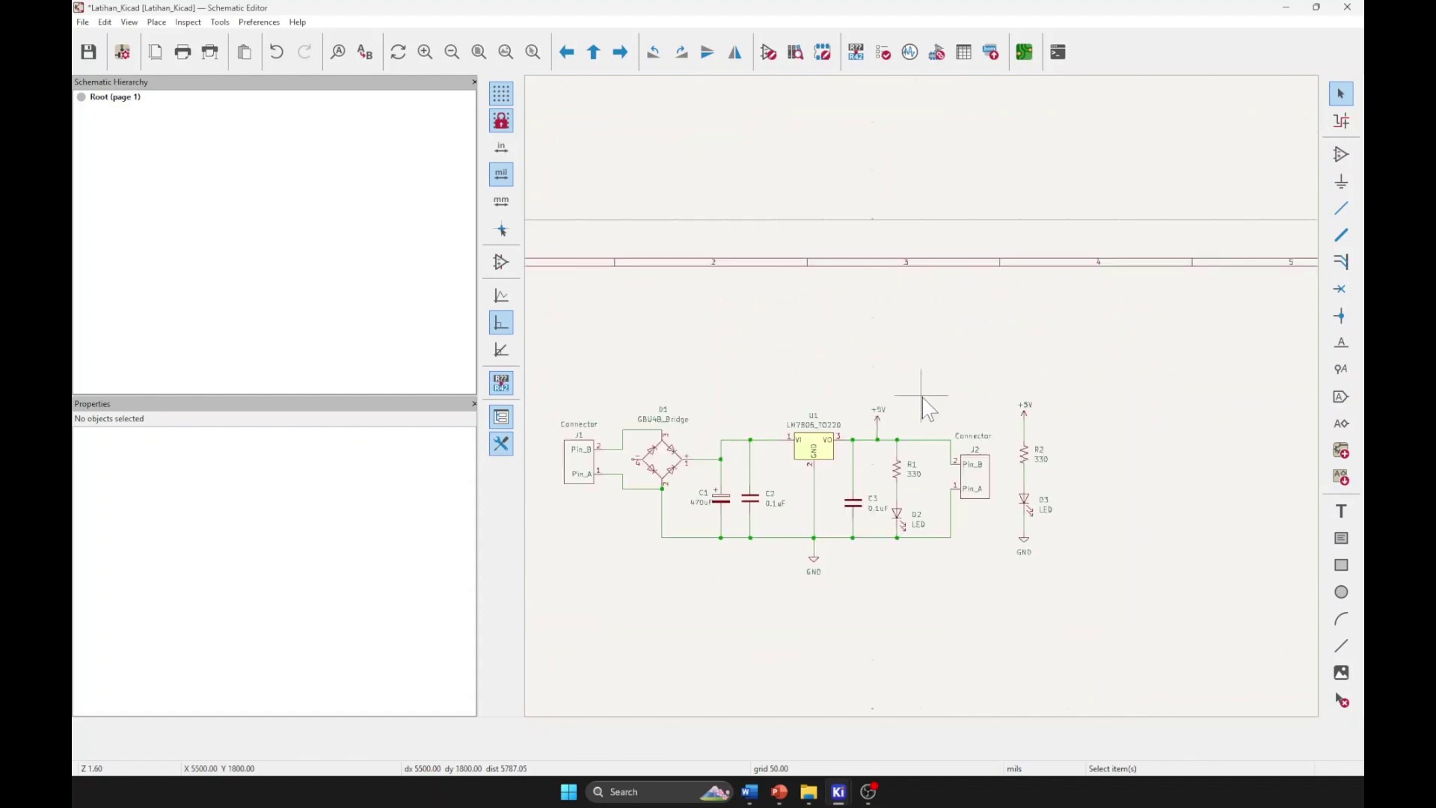
{"action": "middle_click_drag", "start_coordinate": [920, 395], "coordinate": [1008, 356]}
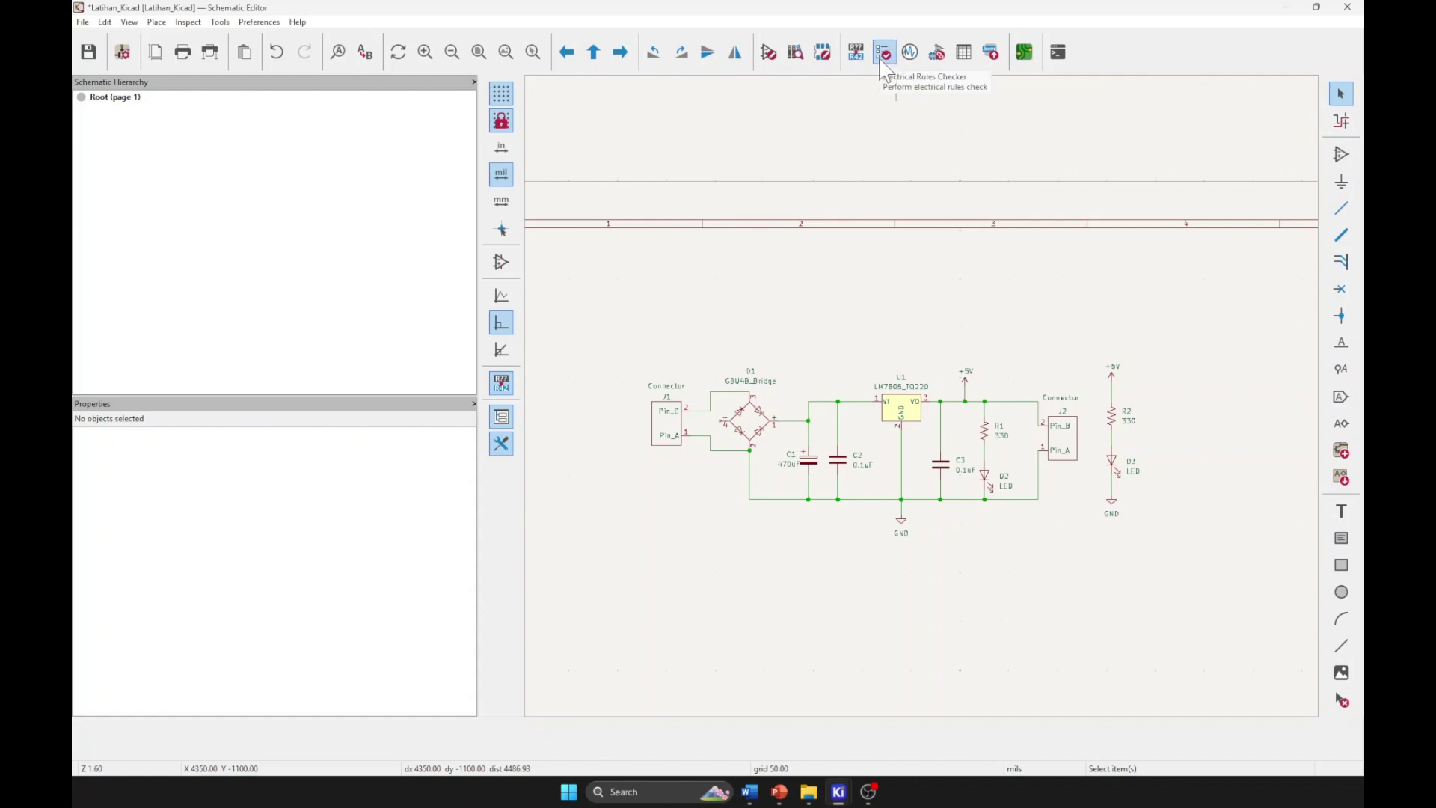
{"action": "middle_click_drag", "start_coordinate": [851, 293], "coordinate": [923, 262]}
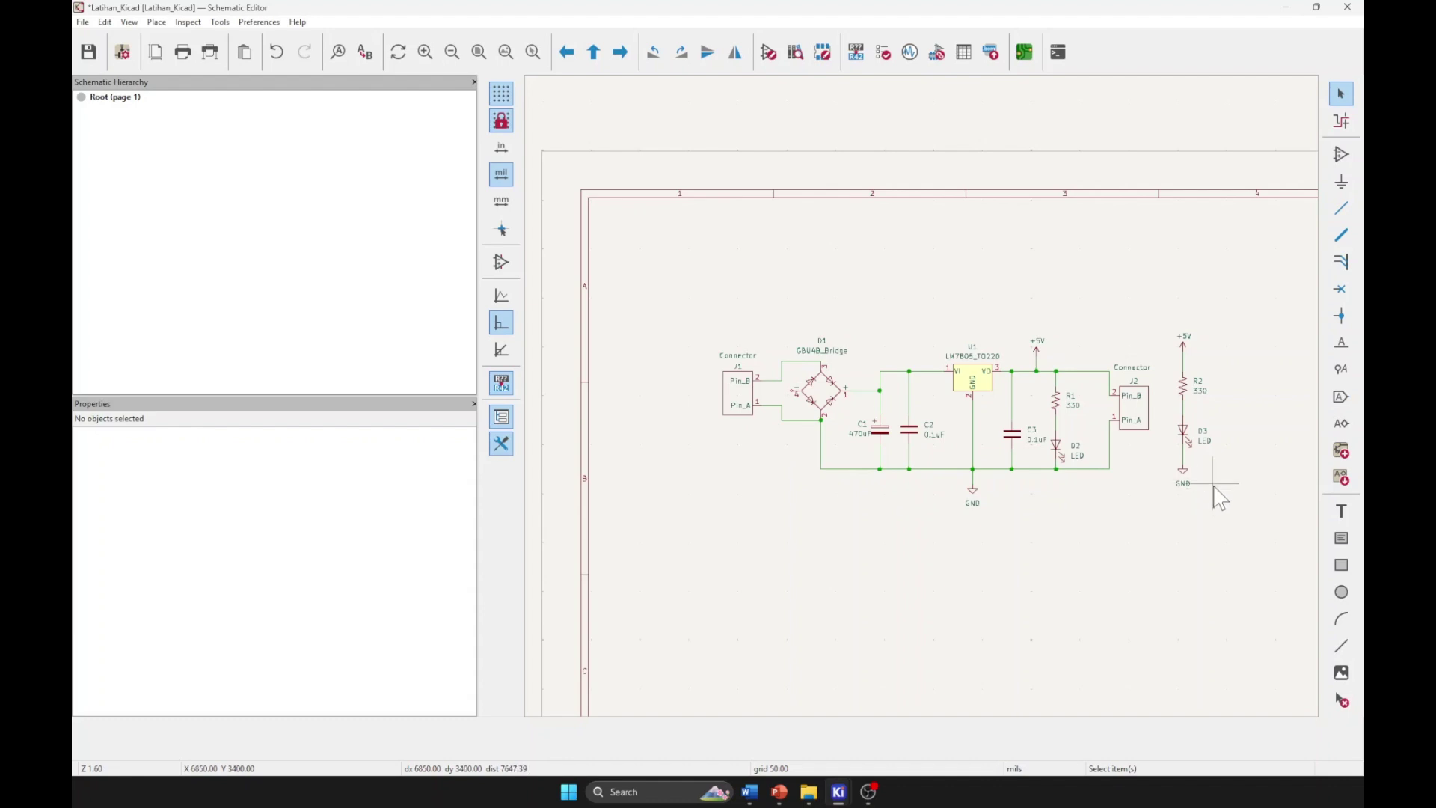
{"action": "left_click", "coordinate": [884, 51]}
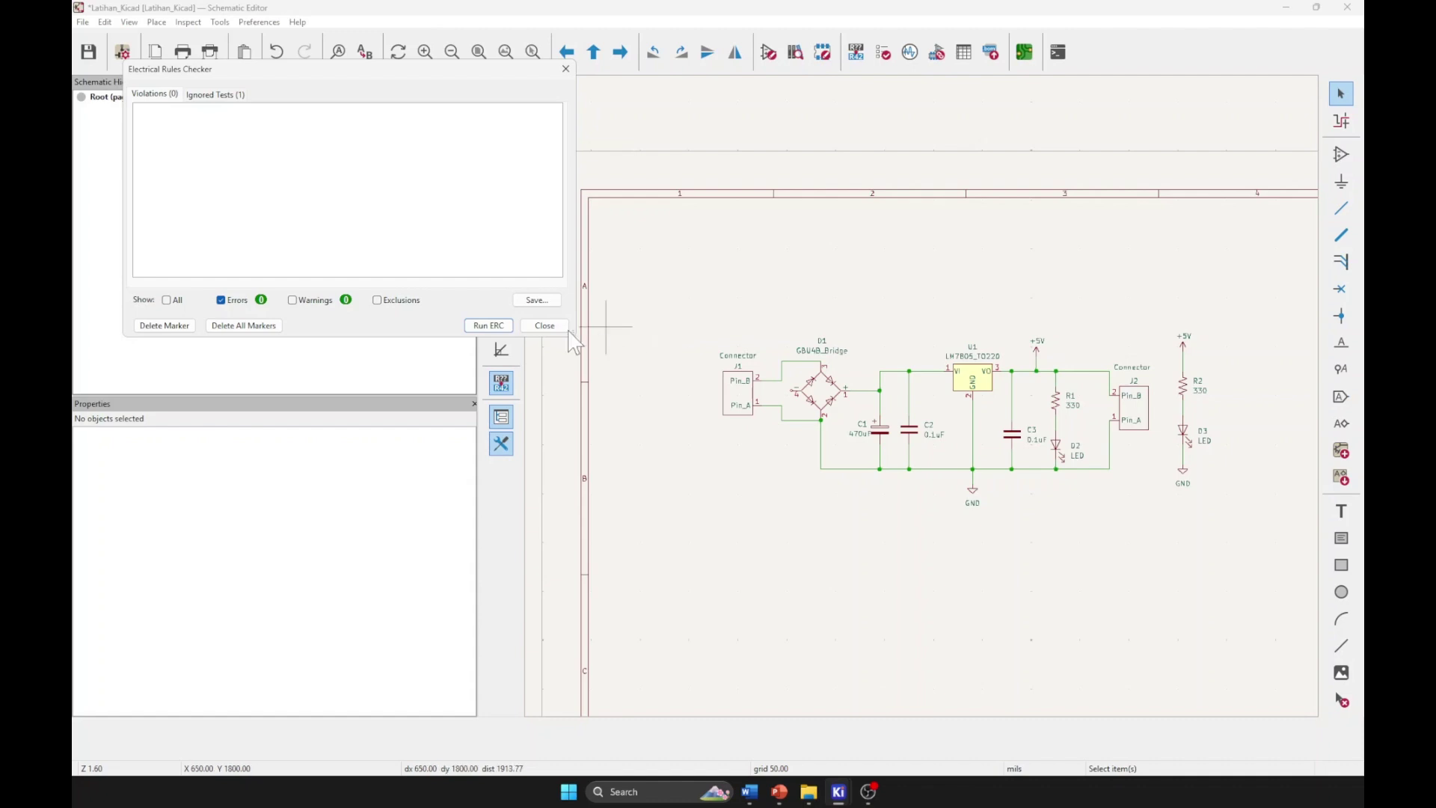
{"action": "left_click", "coordinate": [485, 326]}
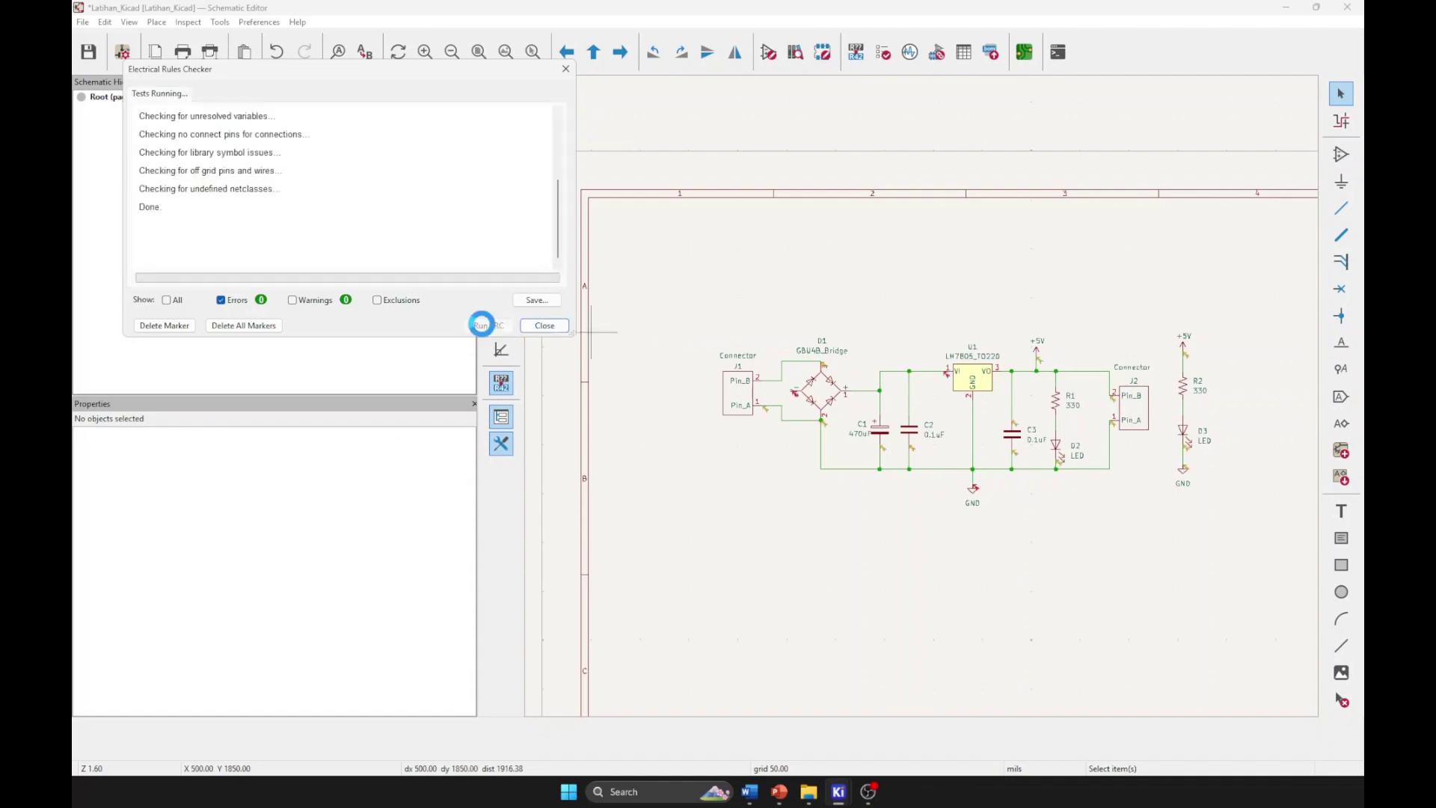
Review the warnings in the violations list, and limit the list to errors again
{"action": "left_click", "coordinate": [308, 301]}
{"action": "scroll", "coordinate": [313, 264], "scroll_direction": "down", "scroll_amount": 4}
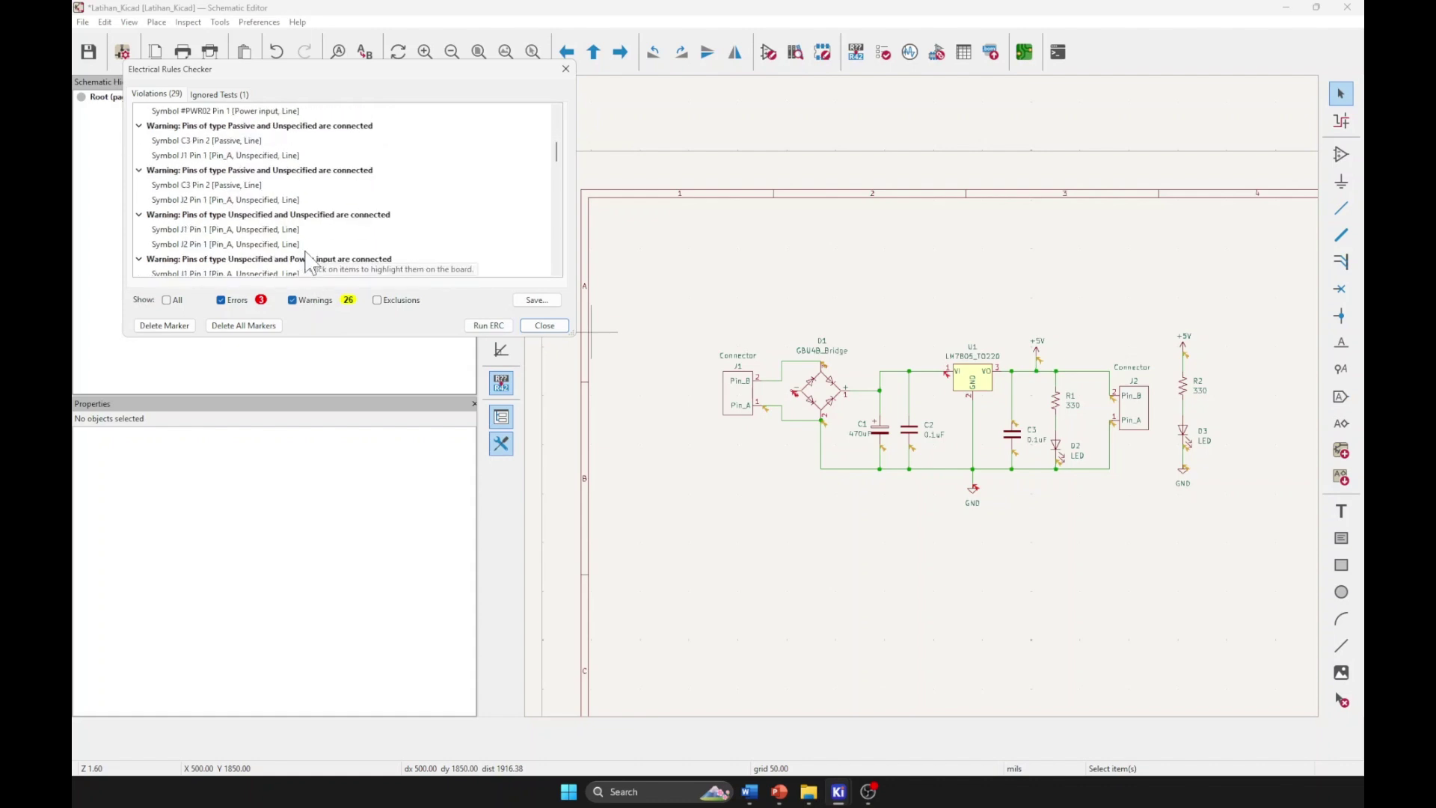
{"action": "left_click", "coordinate": [293, 300]}
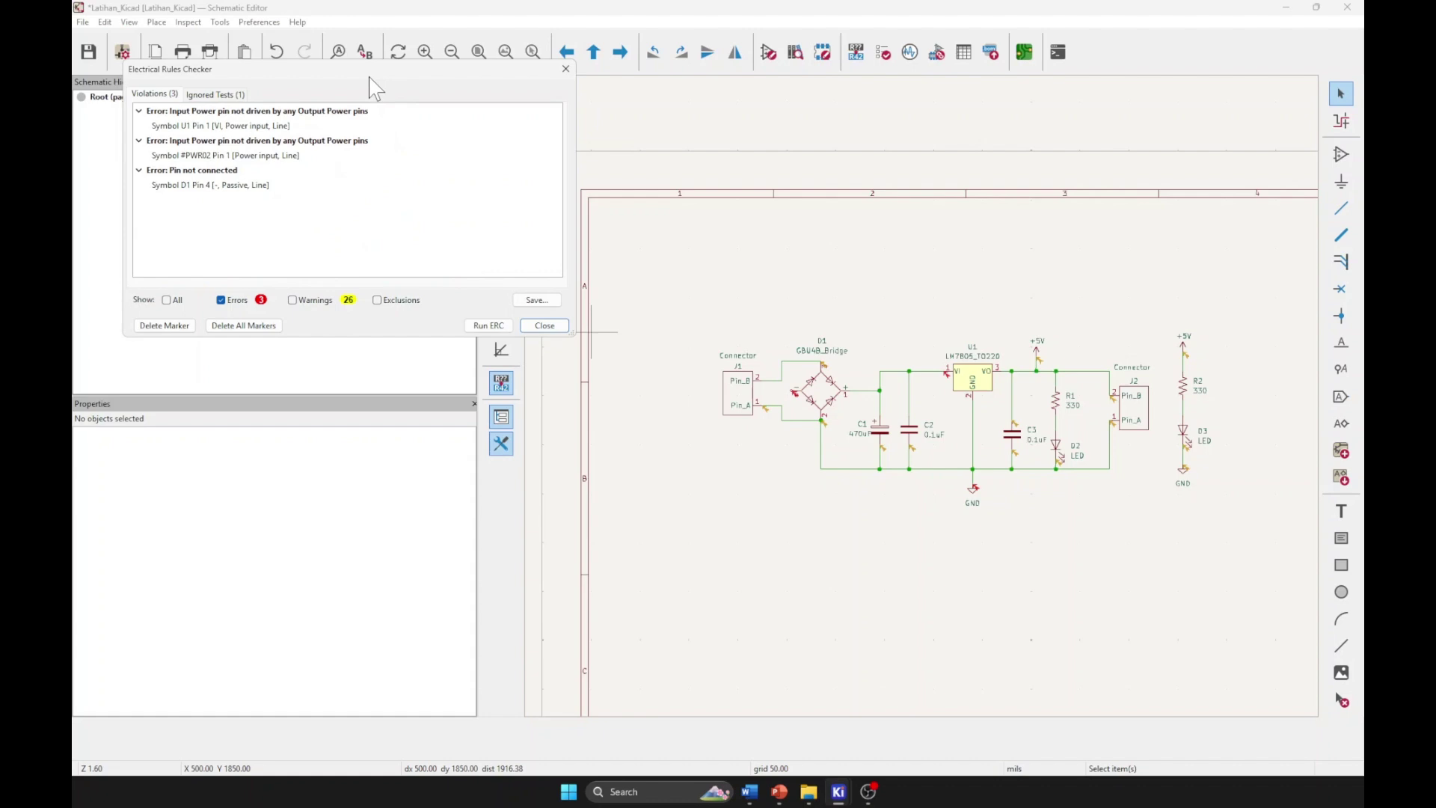
Locate the listed errors for D1 pin 4, U1 pin 1 and #PWR02 pin 1 on the schematic
{"action": "left_click_drag", "start_coordinate": [373, 71], "coordinate": [459, 198]}
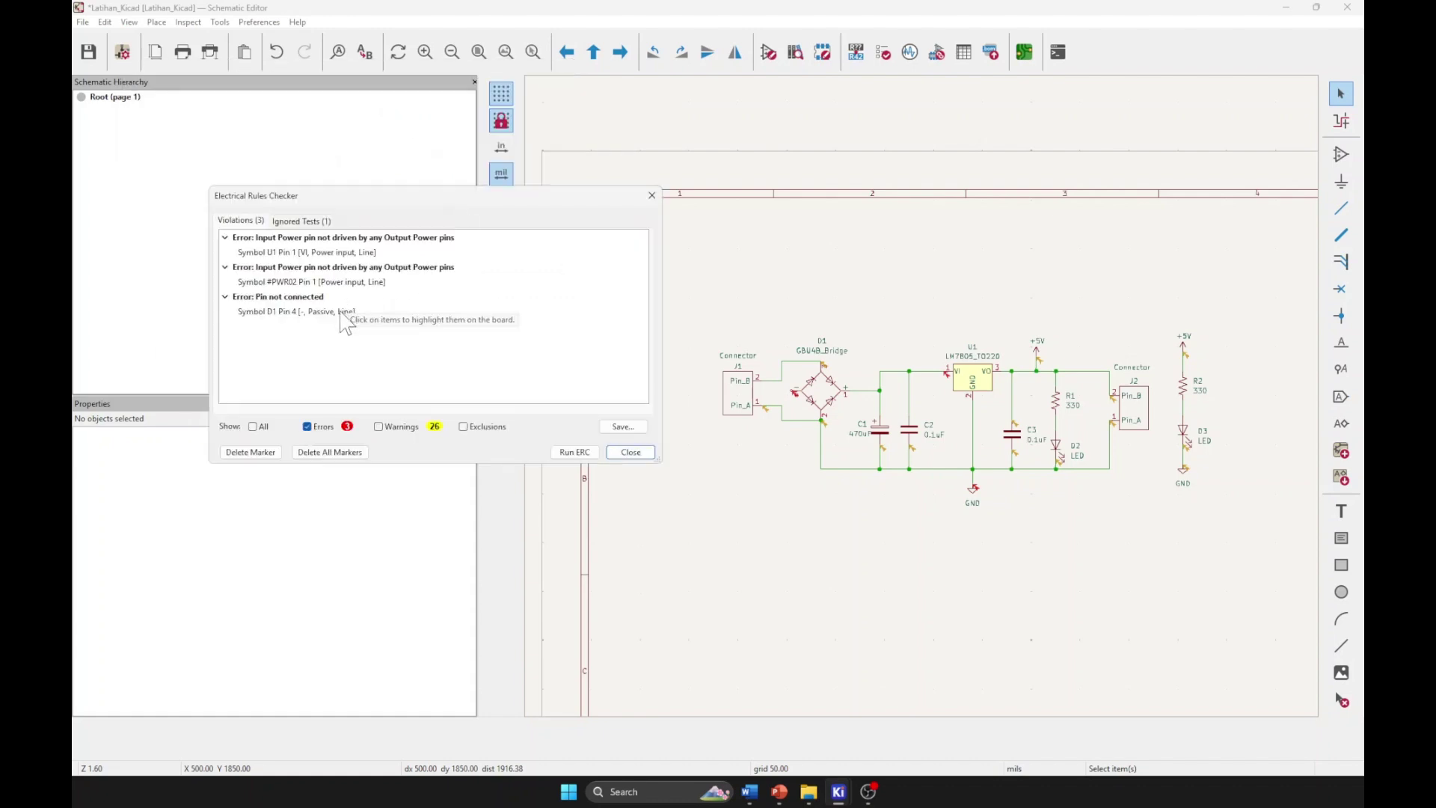
{"action": "left_click", "coordinate": [335, 311]}
{"action": "double_click", "coordinate": [301, 254]}
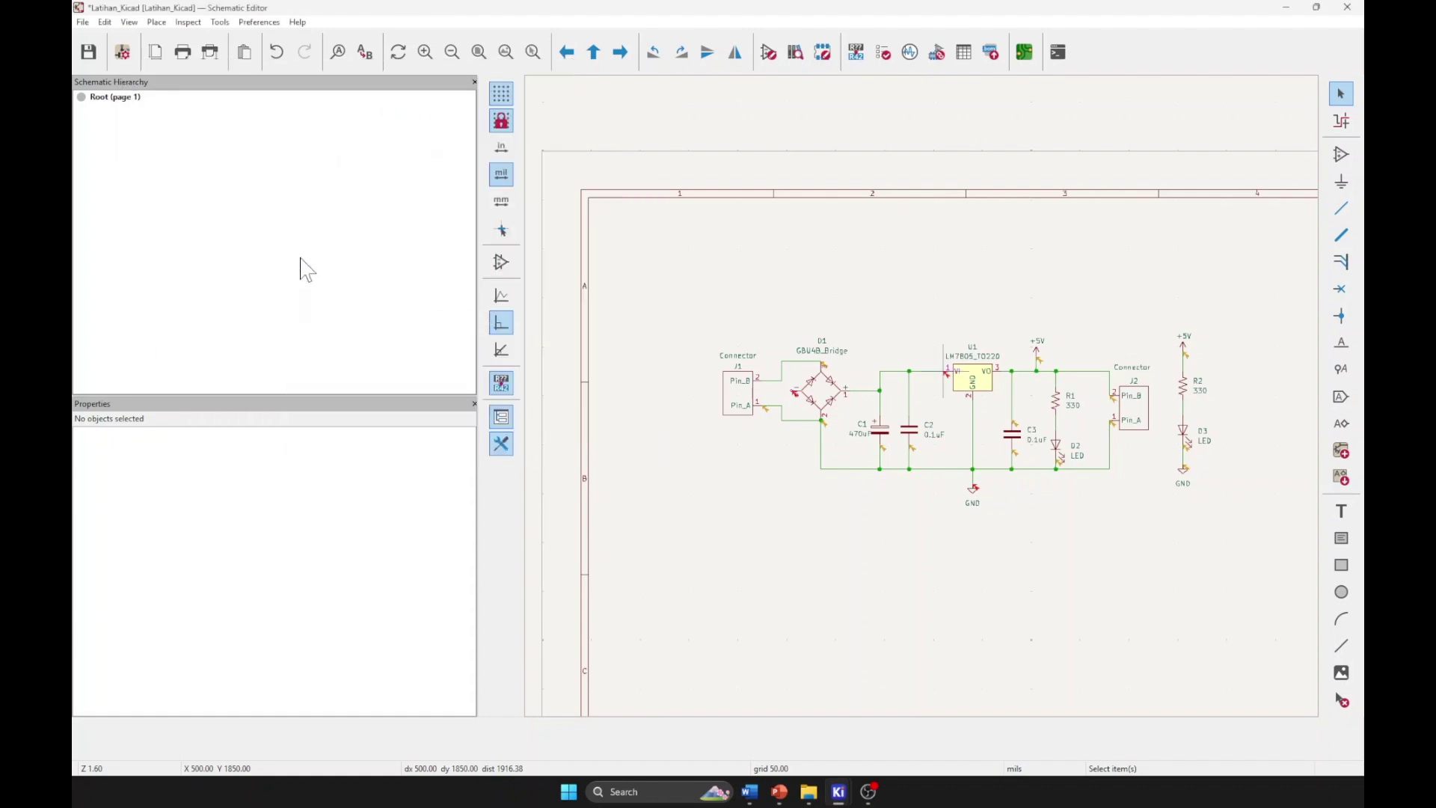
{"action": "left_click", "coordinate": [883, 52]}
{"action": "left_click", "coordinate": [351, 282]}
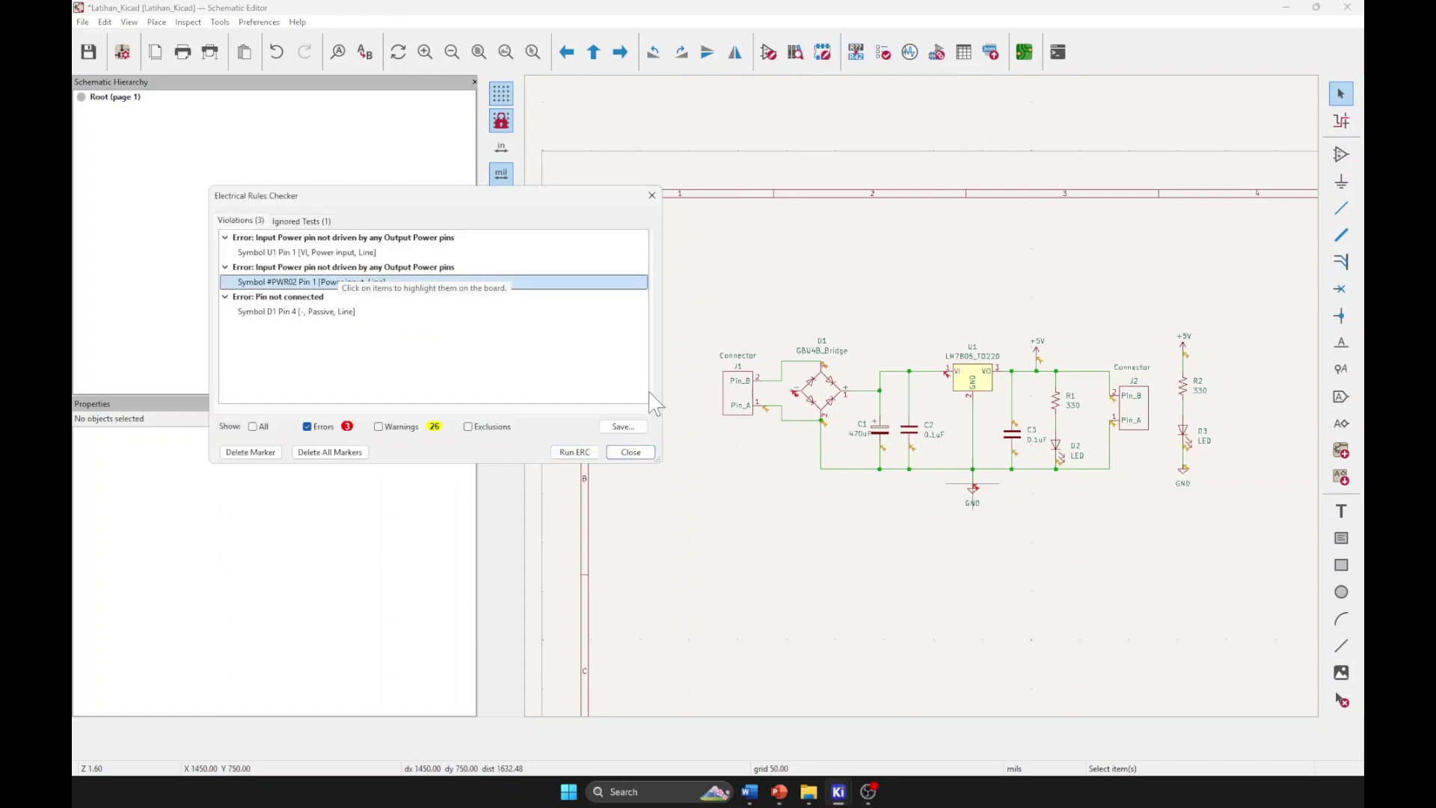
Examine the error markers at U1's VI pin, the GND symbol and the negative pin of bridge D1
{"action": "scroll", "coordinate": [949, 515], "scroll_direction": "up", "scroll_amount": 4}
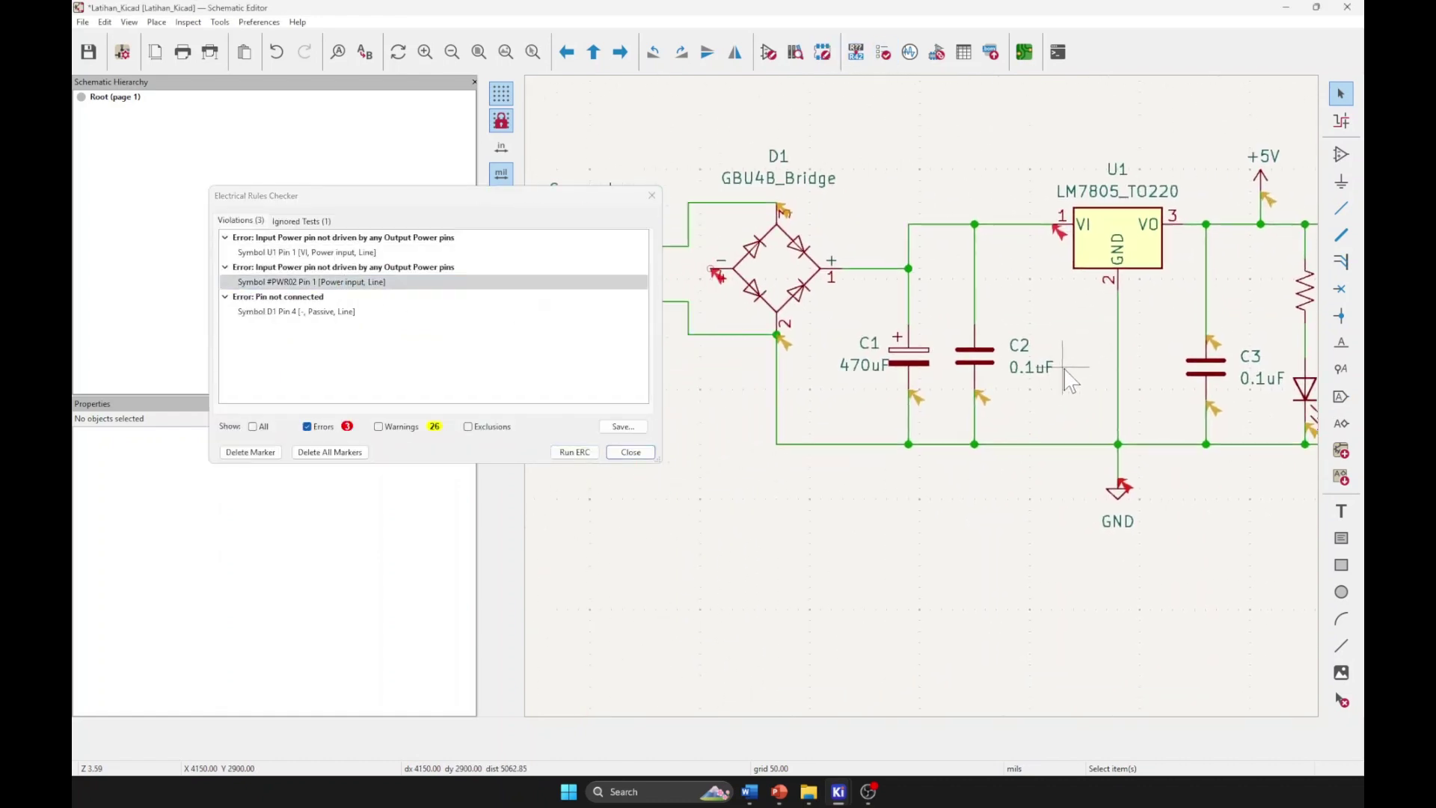
{"action": "middle_click_drag", "start_coordinate": [867, 376], "coordinate": [919, 392]}
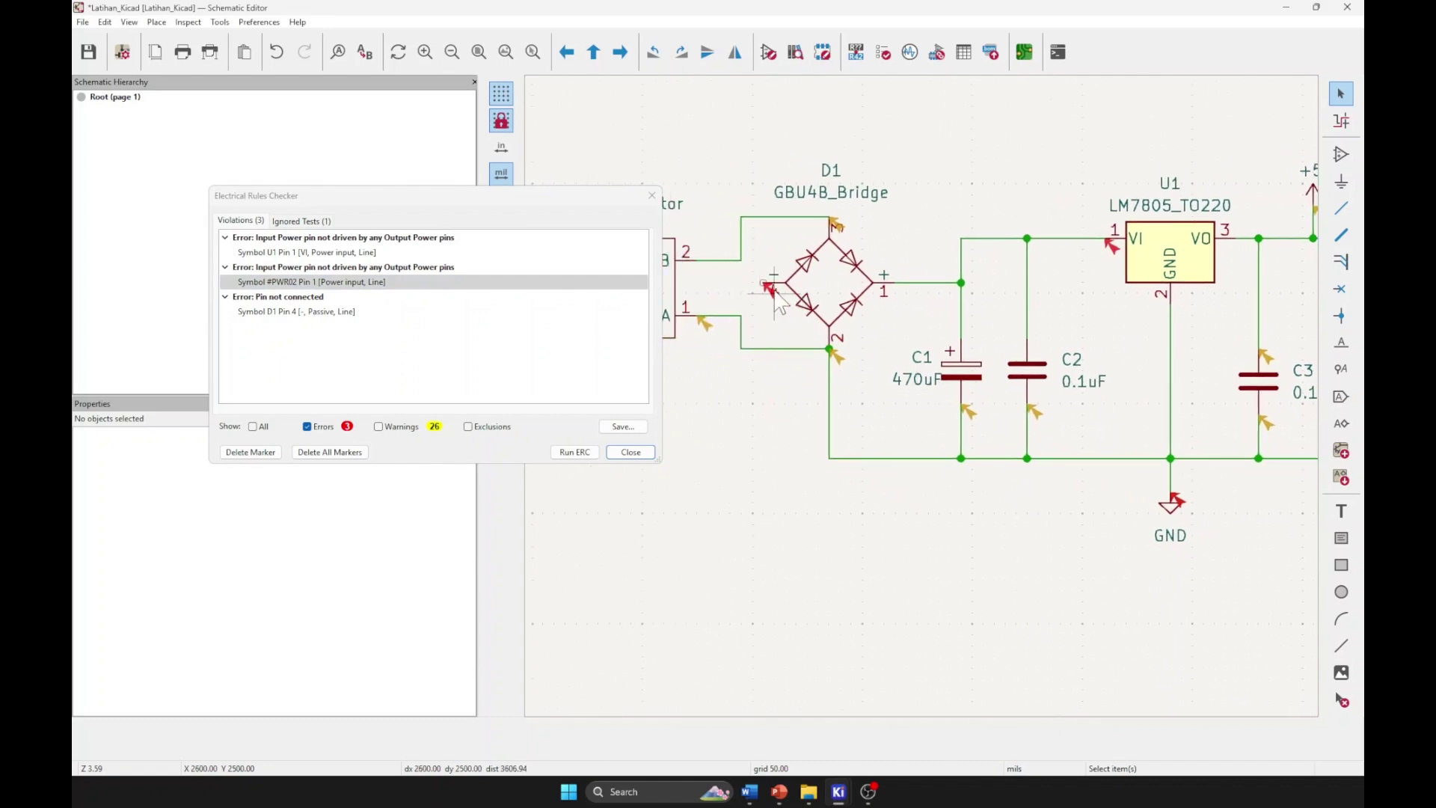
{"action": "left_click", "coordinate": [1110, 252]}
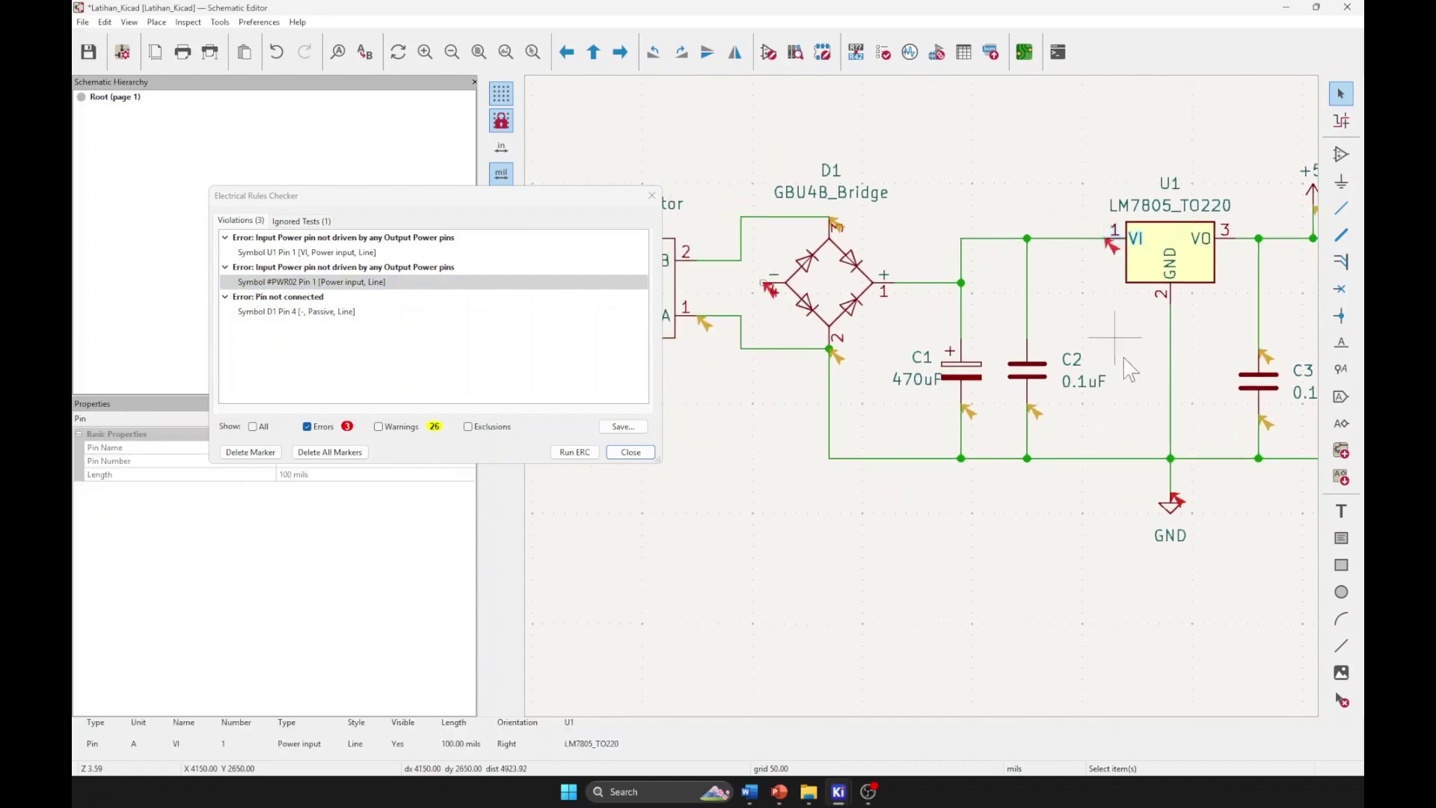
{"action": "left_click", "coordinate": [1102, 516]}
{"action": "middle_click_drag", "start_coordinate": [941, 504], "coordinate": [907, 491]}
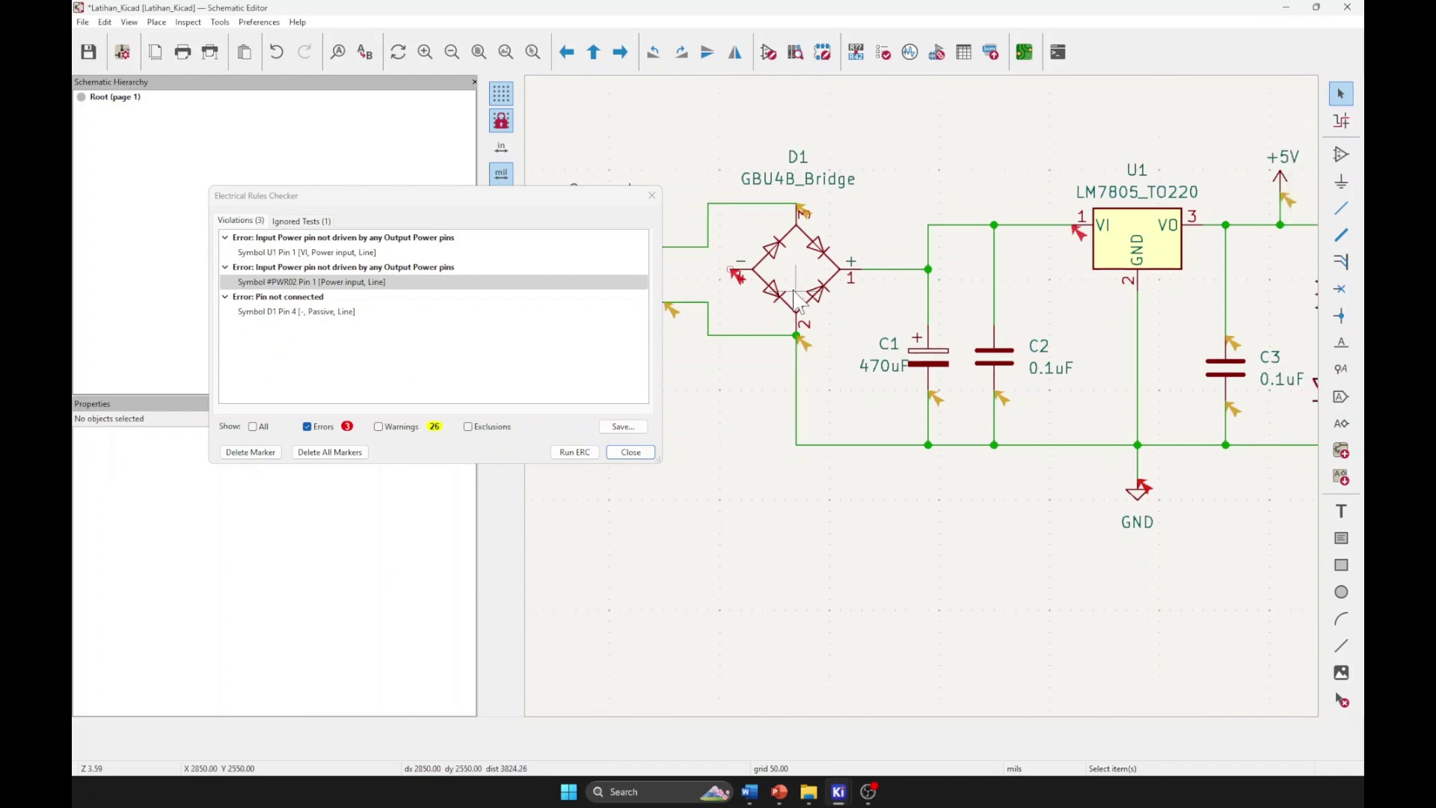
{"action": "middle_click_drag", "start_coordinate": [774, 296], "coordinate": [841, 297]}
{"action": "left_click", "coordinate": [805, 282]}
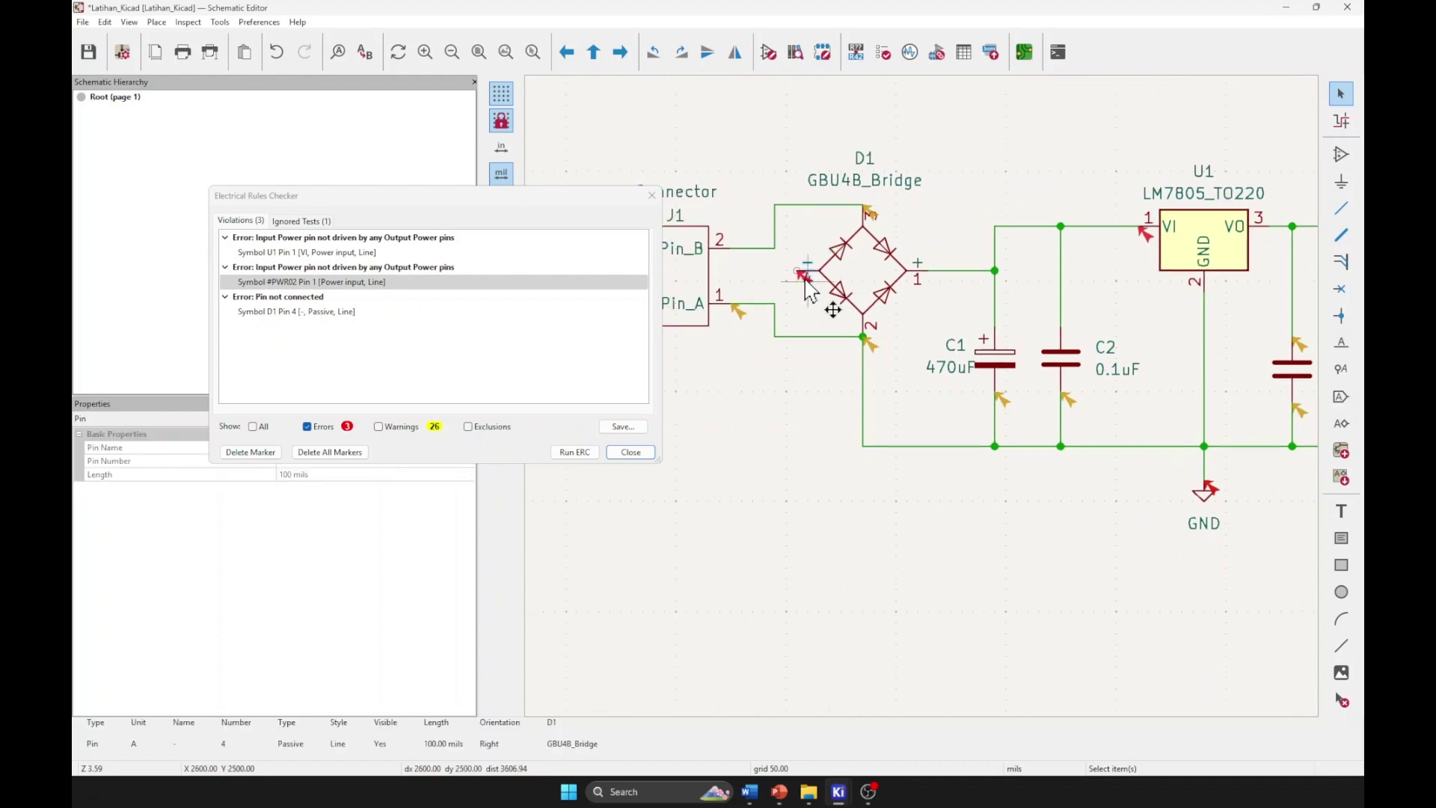
{"action": "left_click", "coordinate": [783, 392]}
{"action": "left_click", "coordinate": [803, 275]}
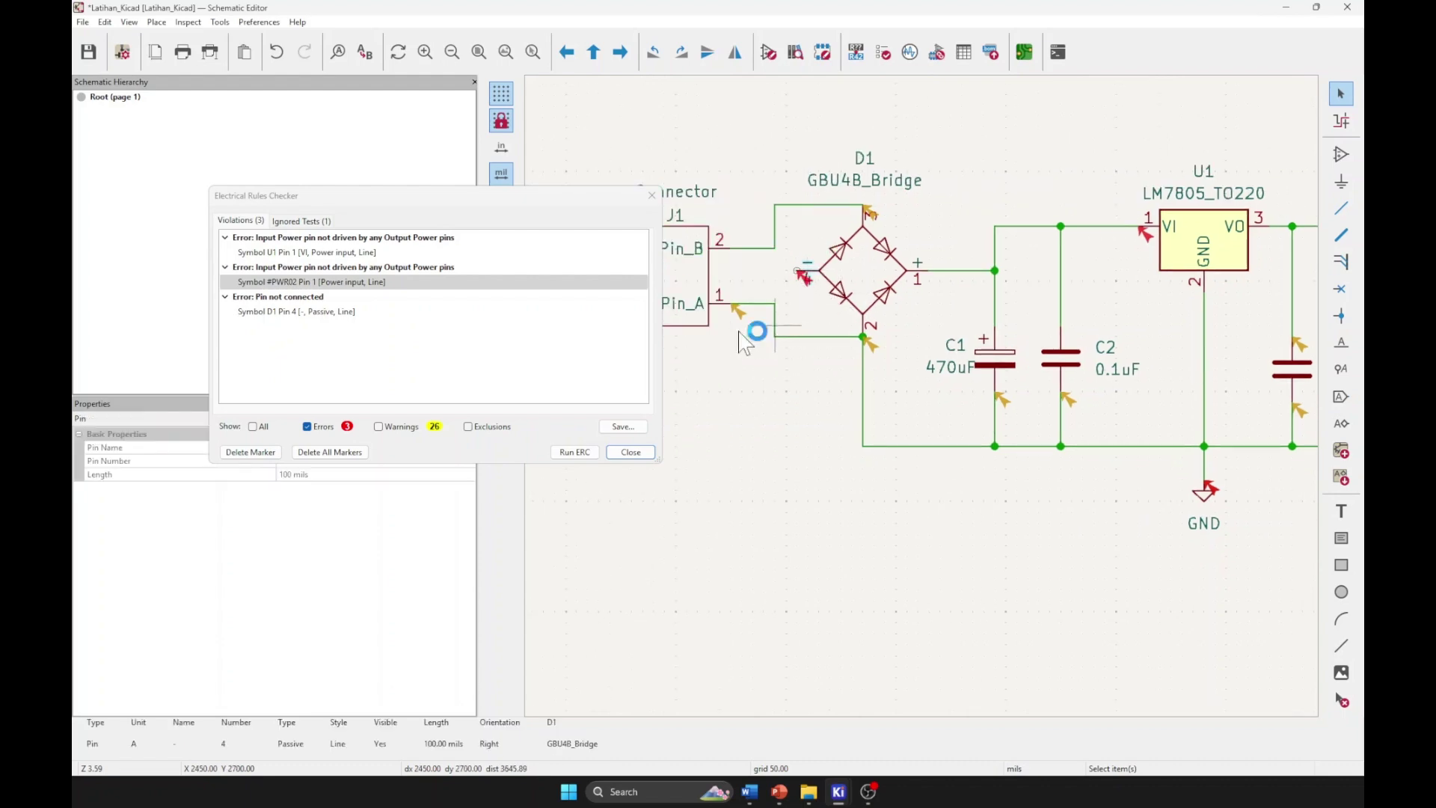
{"action": "left_click", "coordinate": [765, 371]}
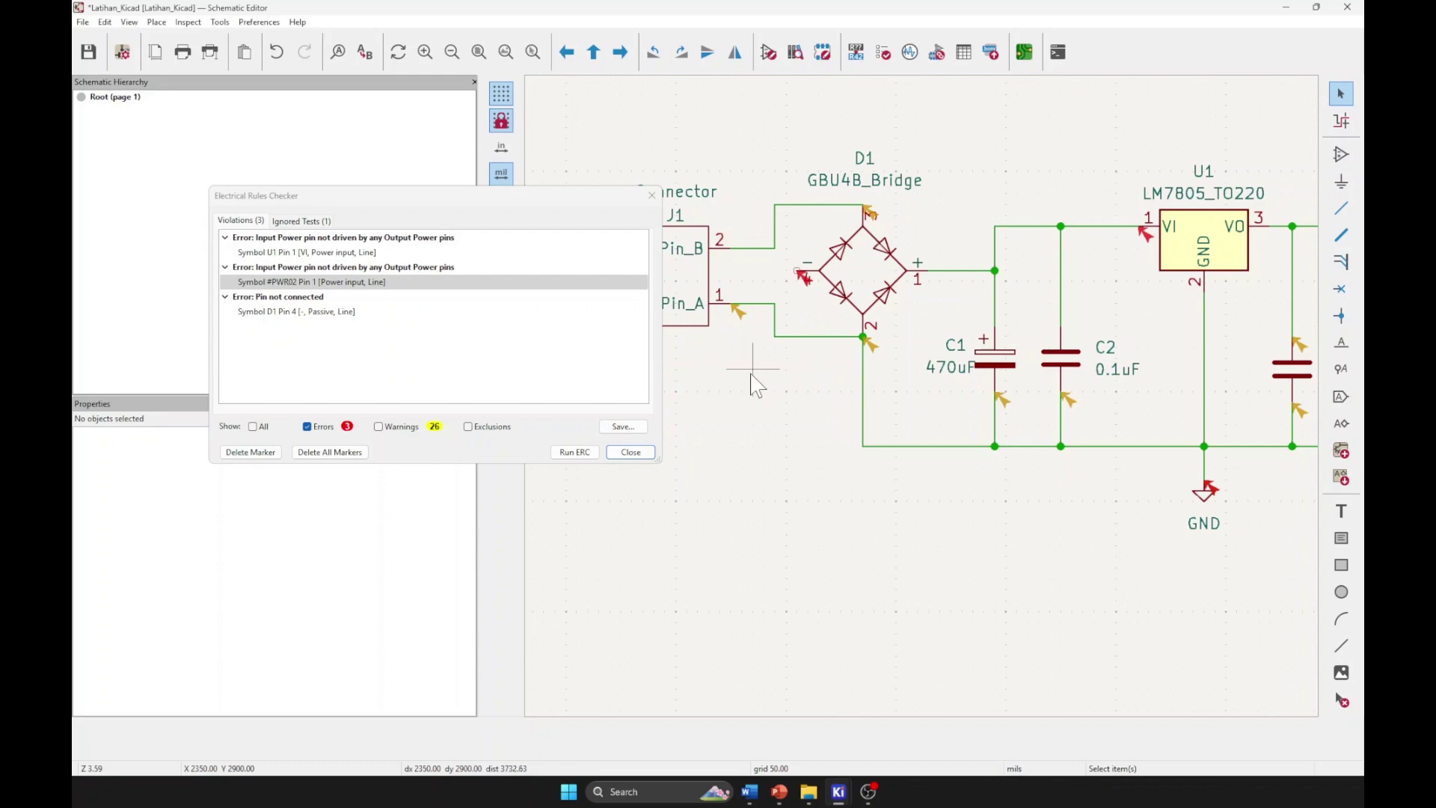
Delete the wire from D1 pin 2 to the ground rail and wire D1's negative pin 4 to that rail instead
{"action": "left_click", "coordinate": [862, 368]}
{"action": "key", "text": "Delete"}
{"action": "left_click", "coordinate": [799, 271]}
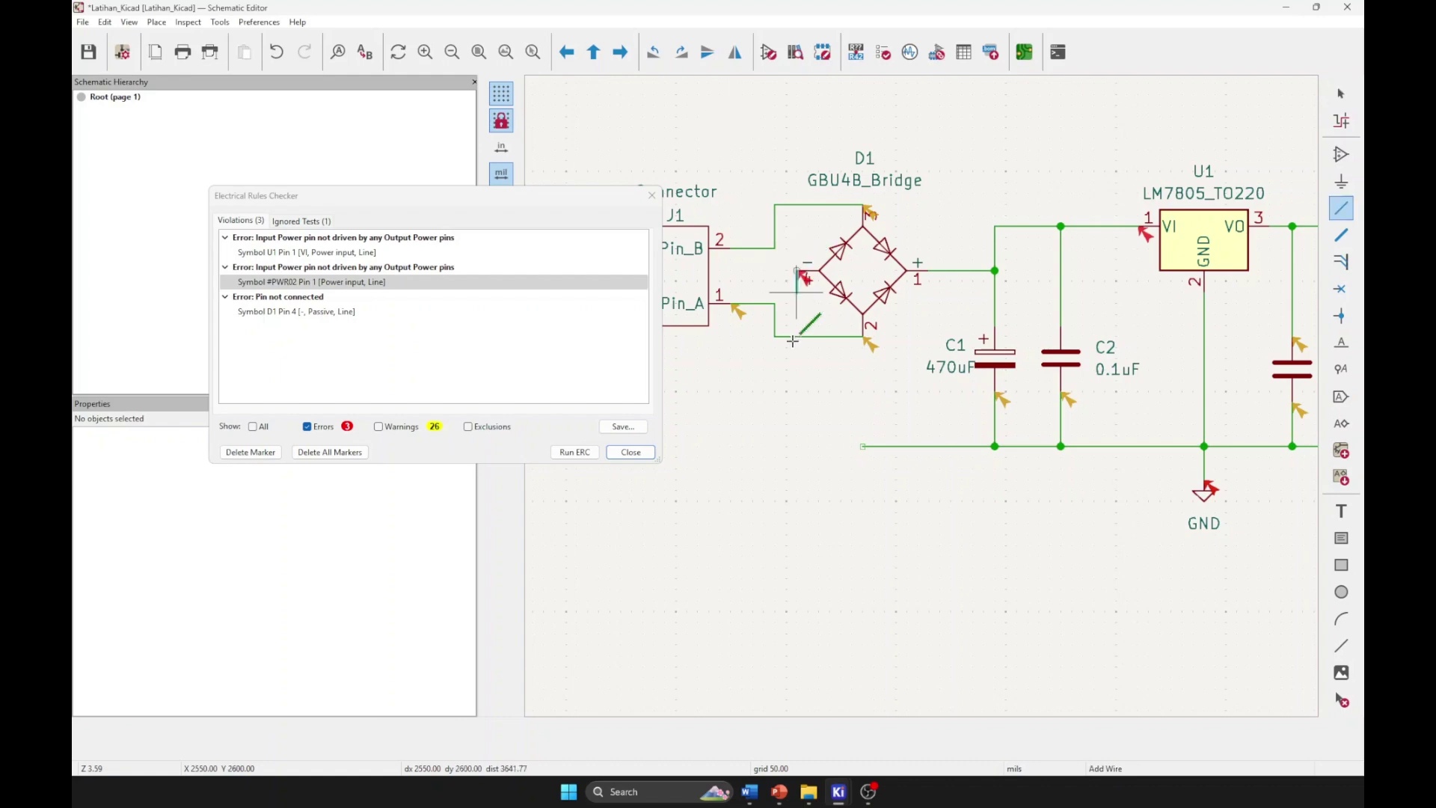
{"action": "left_click", "coordinate": [862, 447]}
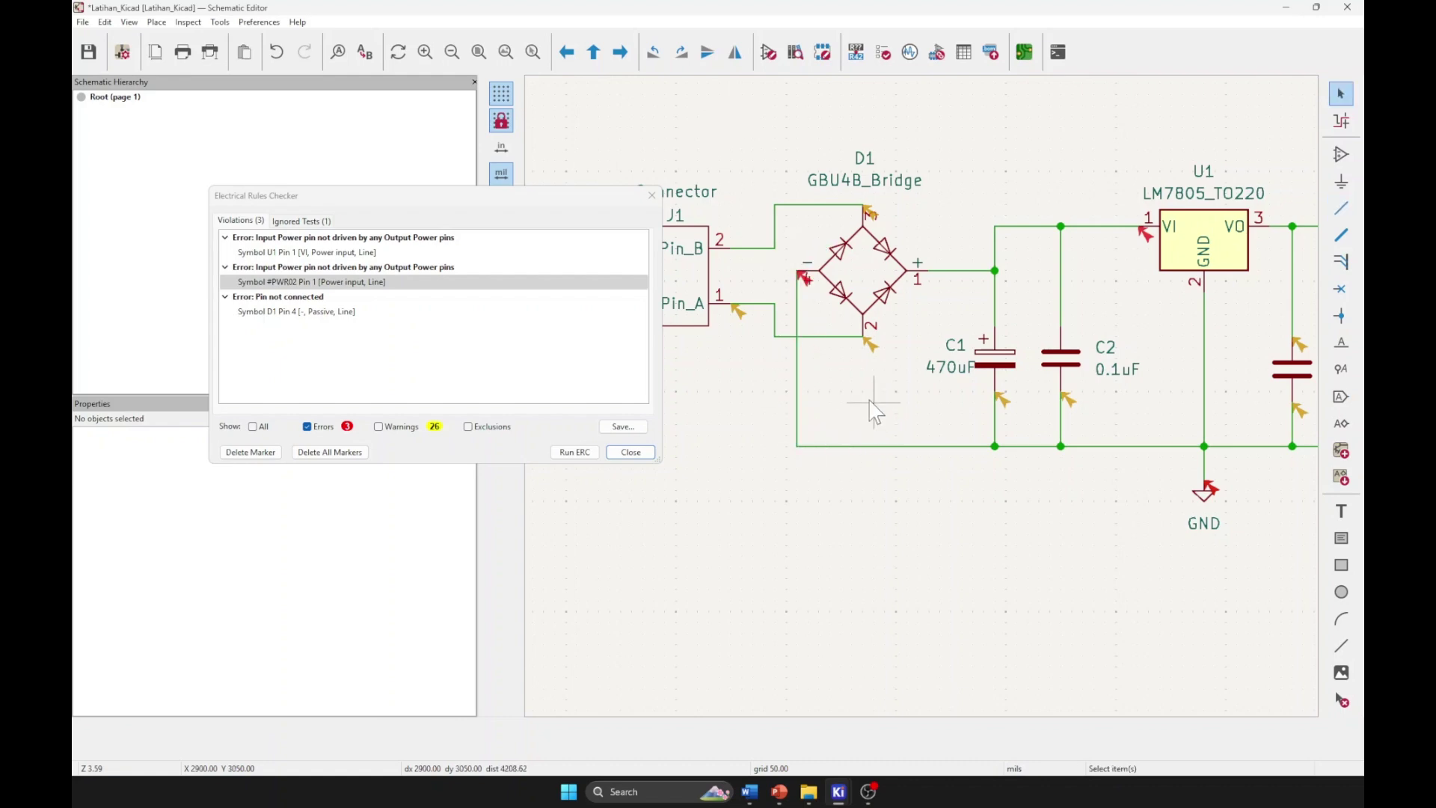
Rerun the electrical rules check and examine the remaining error markers at U1 pin 1 and the GND symbol
{"action": "left_click", "coordinate": [577, 452]}
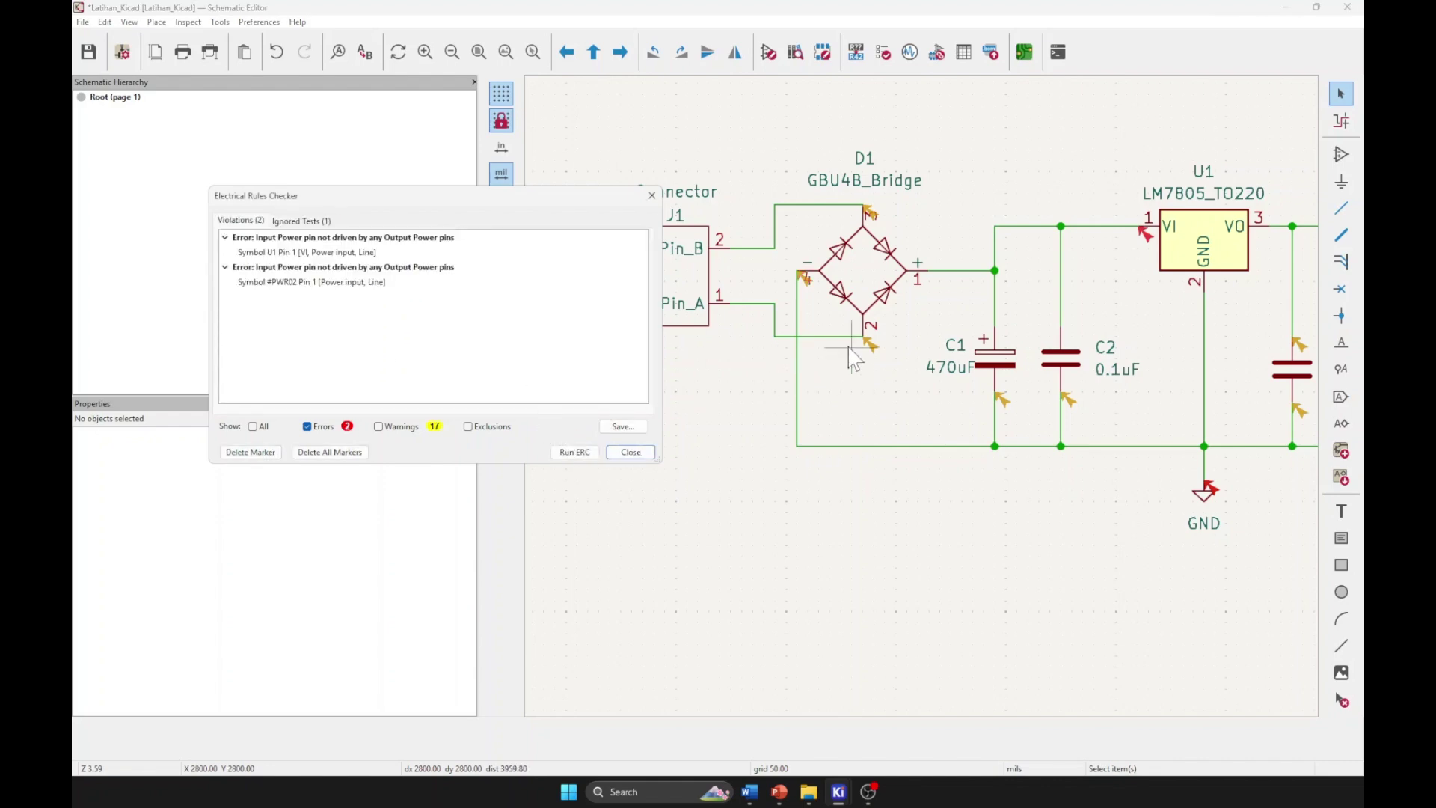
{"action": "left_click", "coordinate": [330, 255]}
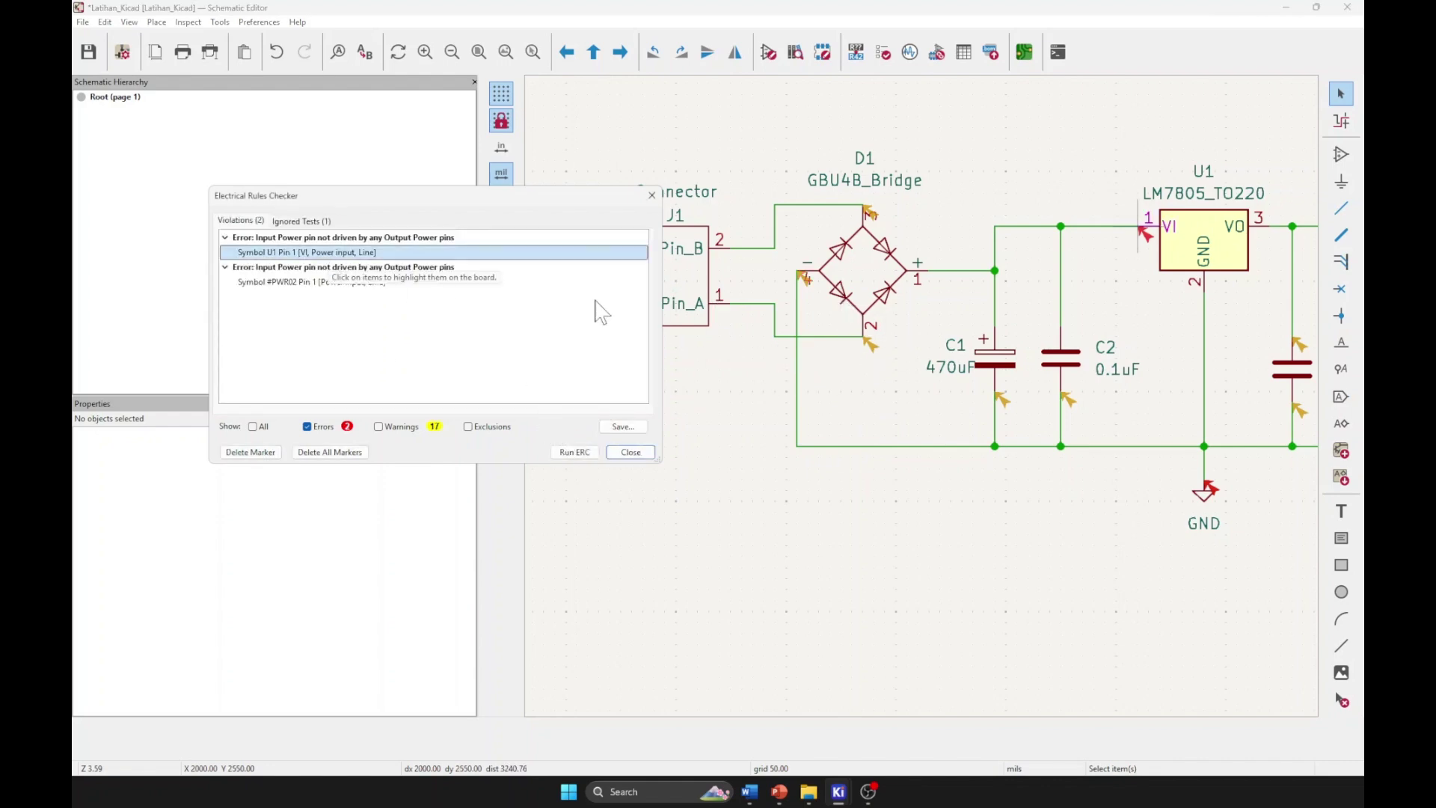
{"action": "middle_click_drag", "start_coordinate": [1097, 467], "coordinate": [874, 449]}
{"action": "scroll", "coordinate": [909, 427], "scroll_direction": "up", "scroll_amount": 2}
{"action": "middle_click_drag", "start_coordinate": [964, 449], "coordinate": [1026, 458]}
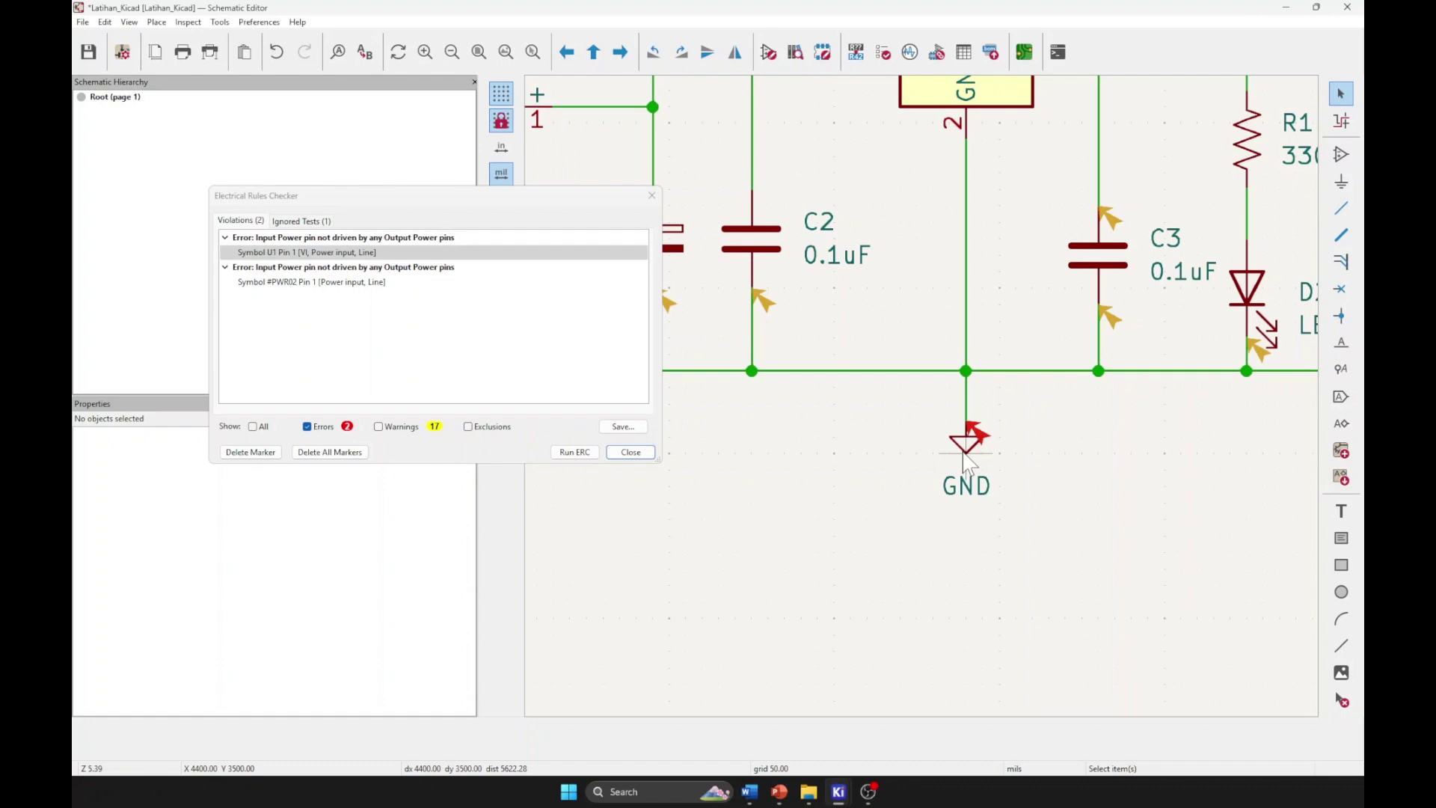
{"action": "middle_click_drag", "start_coordinate": [964, 458], "coordinate": [1024, 589]}
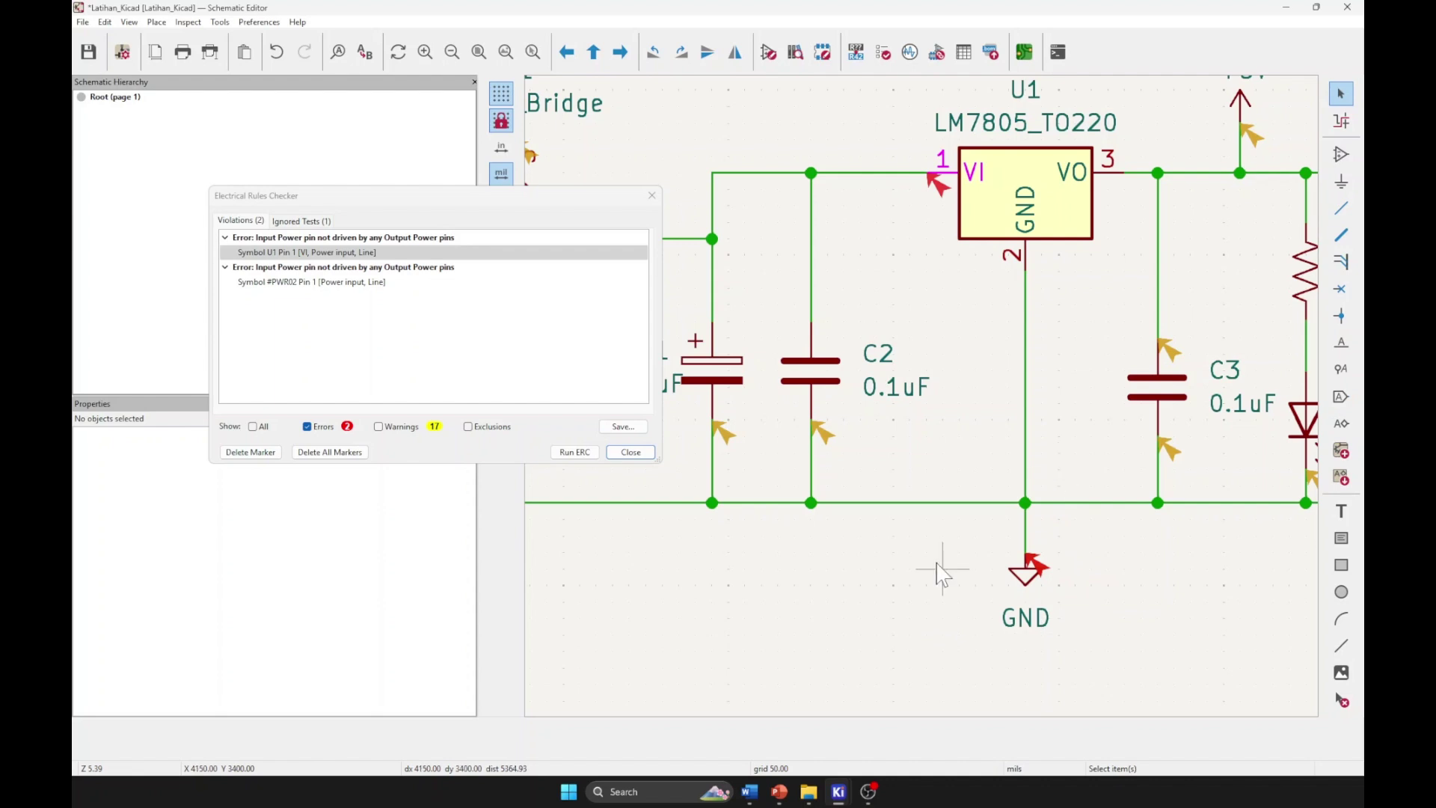
{"action": "scroll", "coordinate": [942, 570], "scroll_direction": "up", "scroll_amount": 2}
{"action": "scroll", "coordinate": [939, 554], "scroll_direction": "right", "scroll_amount": 2}
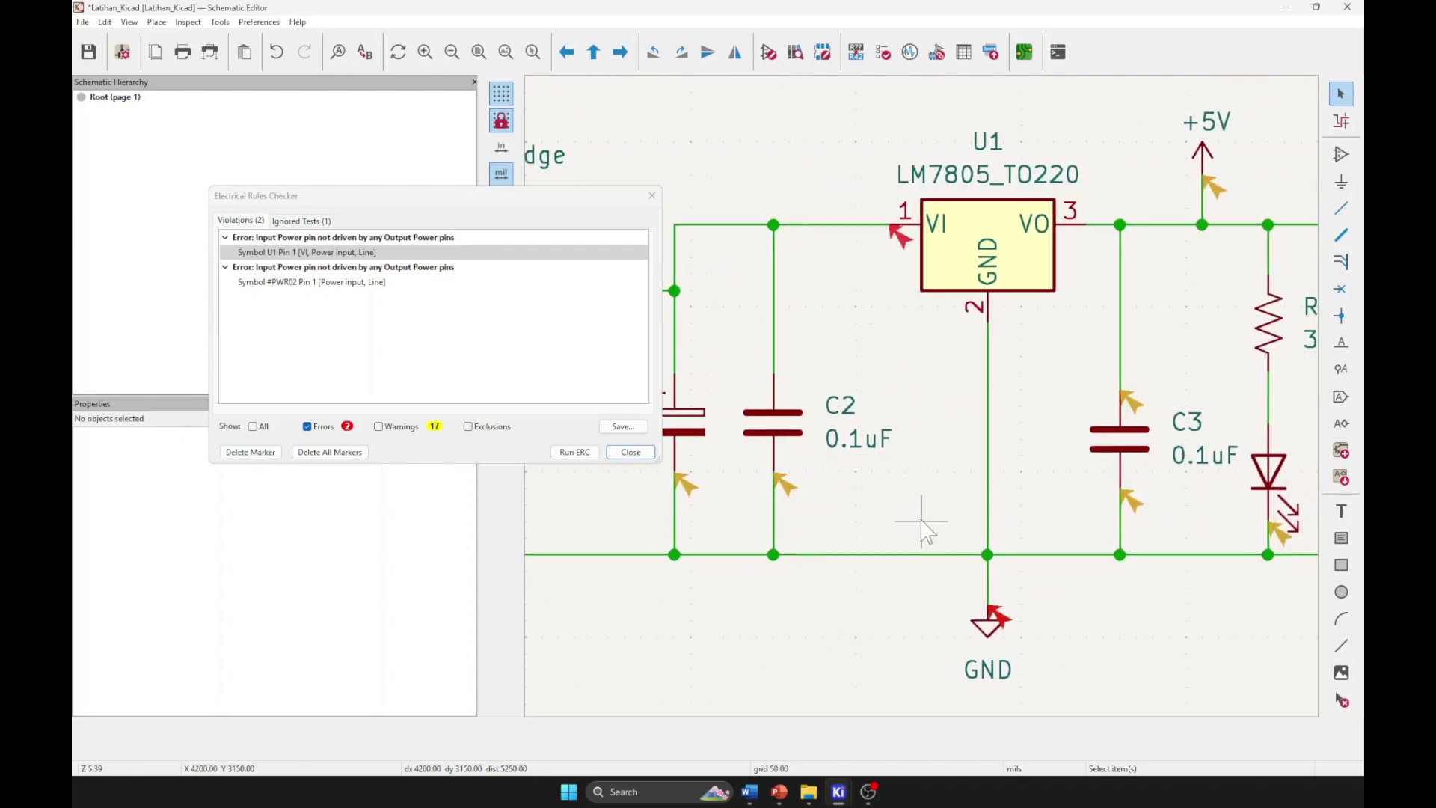
{"action": "scroll", "coordinate": [995, 516], "scroll_direction": "down", "scroll_amount": 1}
{"action": "scroll", "coordinate": [995, 516], "scroll_direction": "left", "scroll_amount": 2}
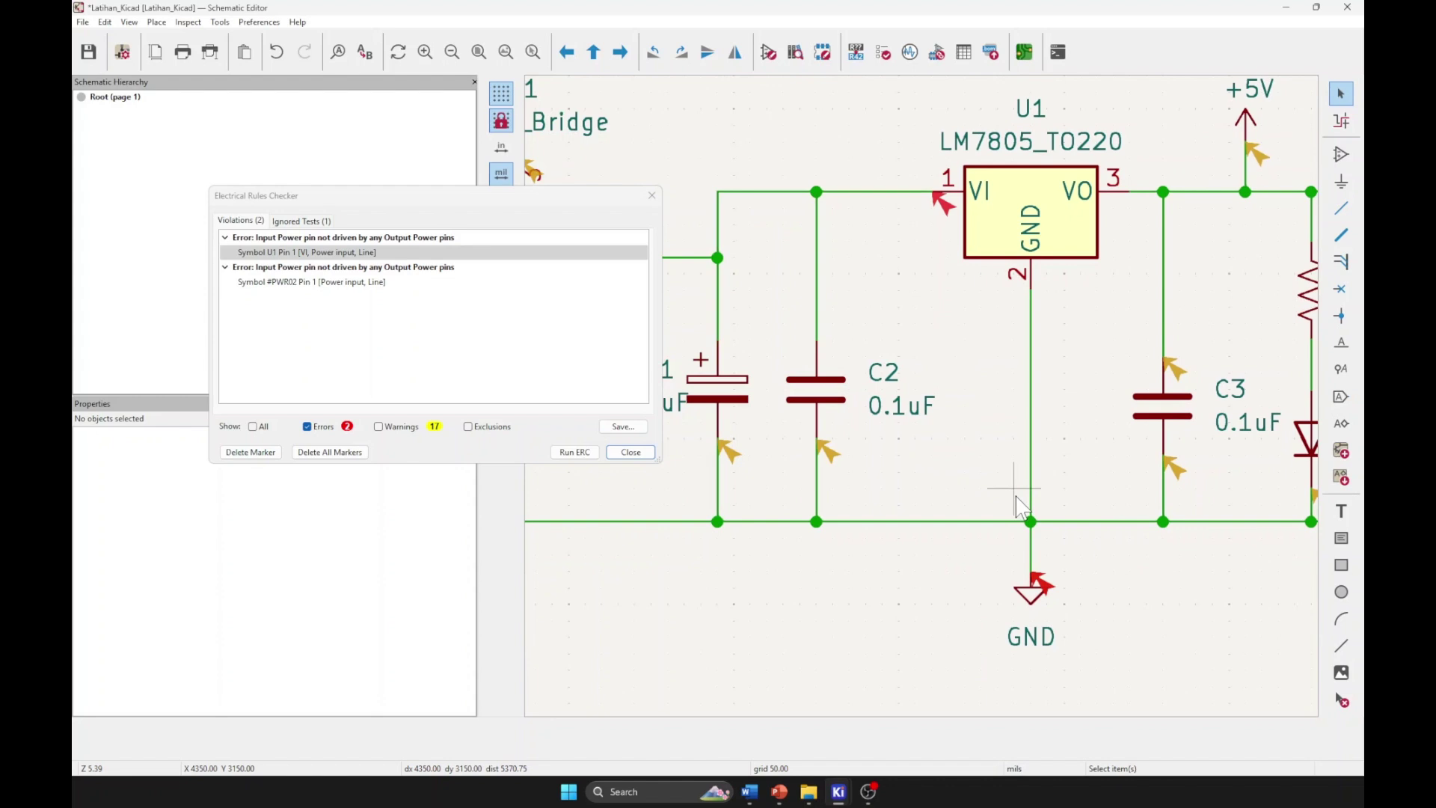
{"action": "left_click", "coordinate": [632, 453]}
Check the electrical type of the GND power symbol's pin in its symbol properties, without changing anything
{"action": "left_click", "coordinate": [1036, 602]}
{"action": "double_click", "coordinate": [1036, 602]}
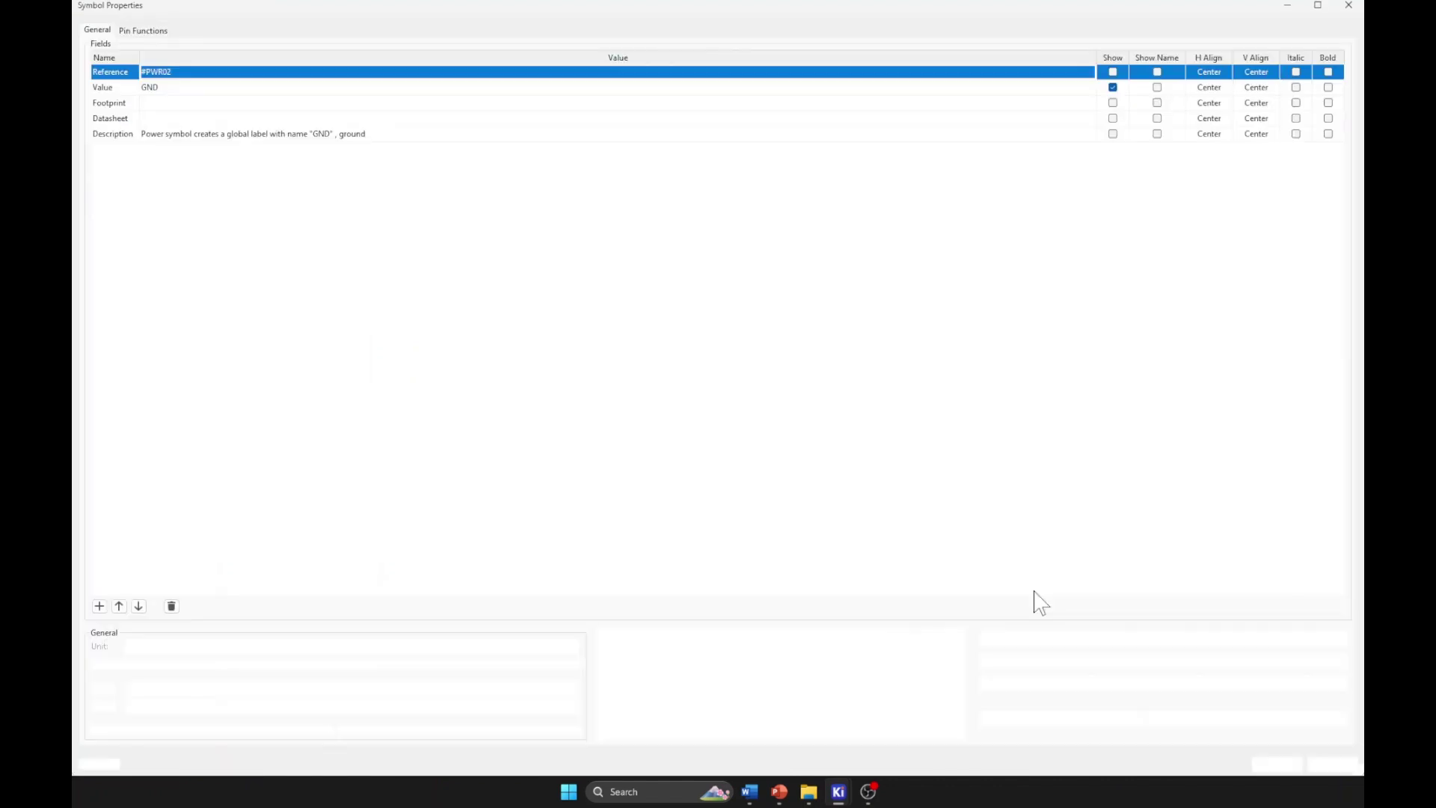
{"action": "left_click", "coordinate": [143, 30]}
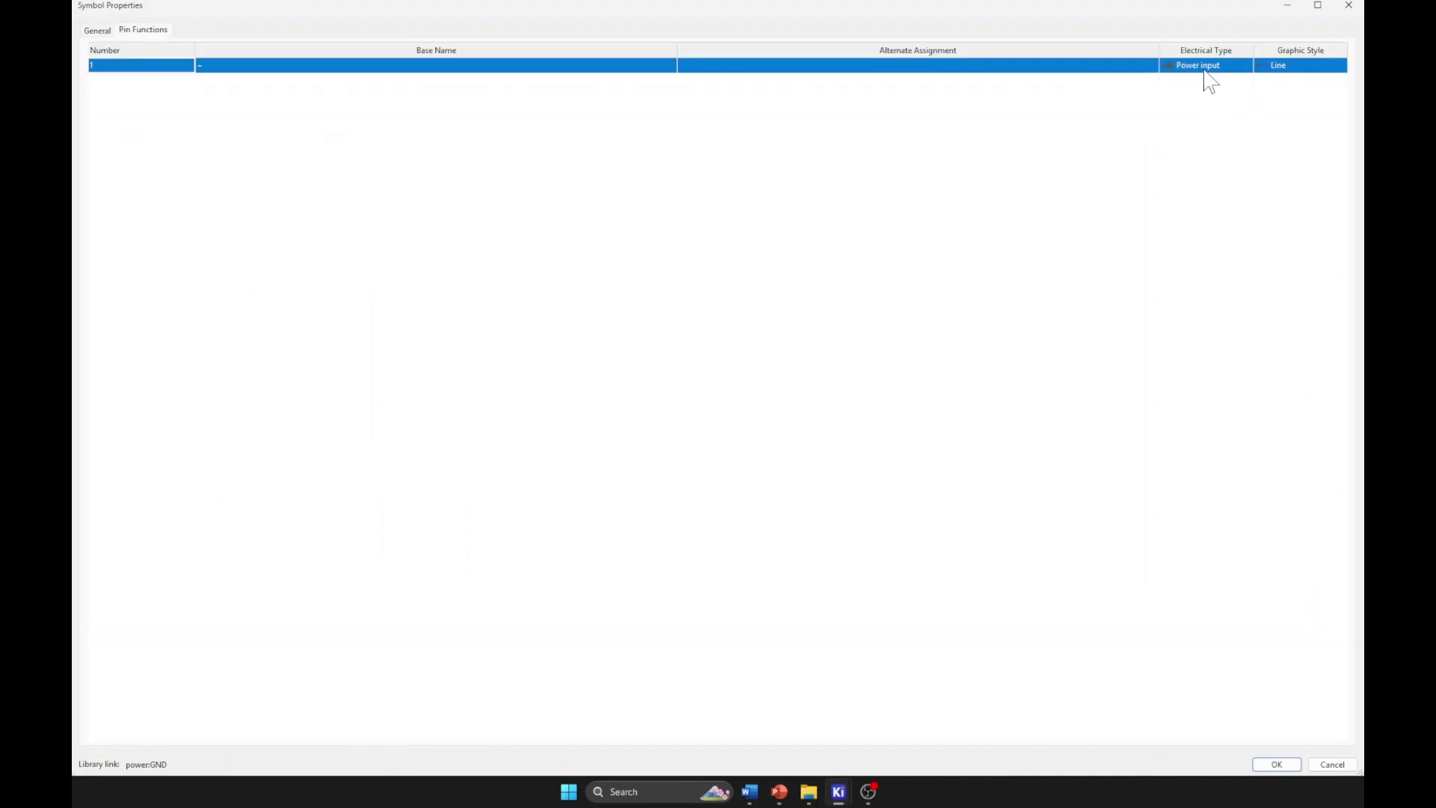
{"action": "left_click", "coordinate": [1321, 764]}
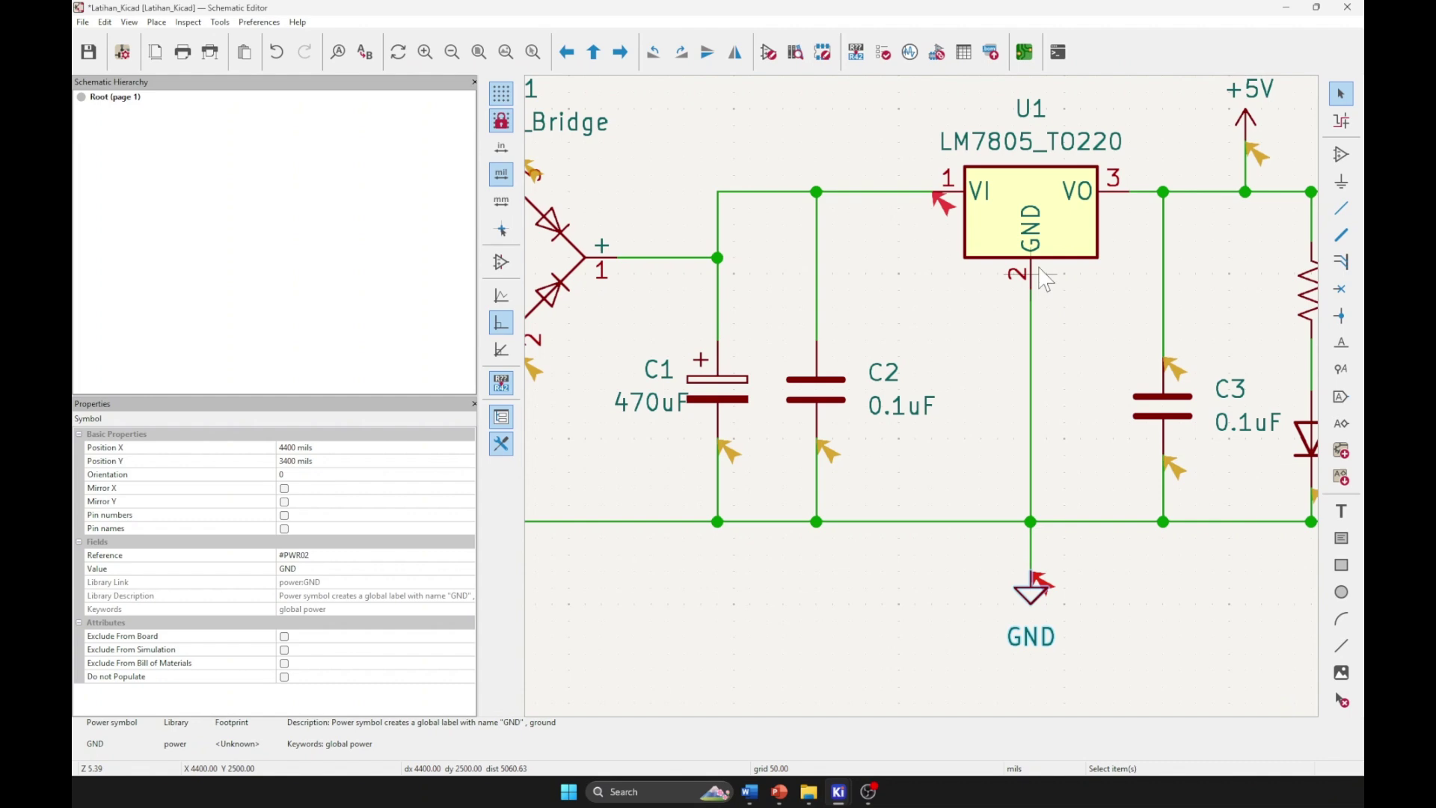
Check the electrical types of the VI, GND and VO pins in U1's symbol properties, without changing anything
{"action": "left_click", "coordinate": [1030, 256]}
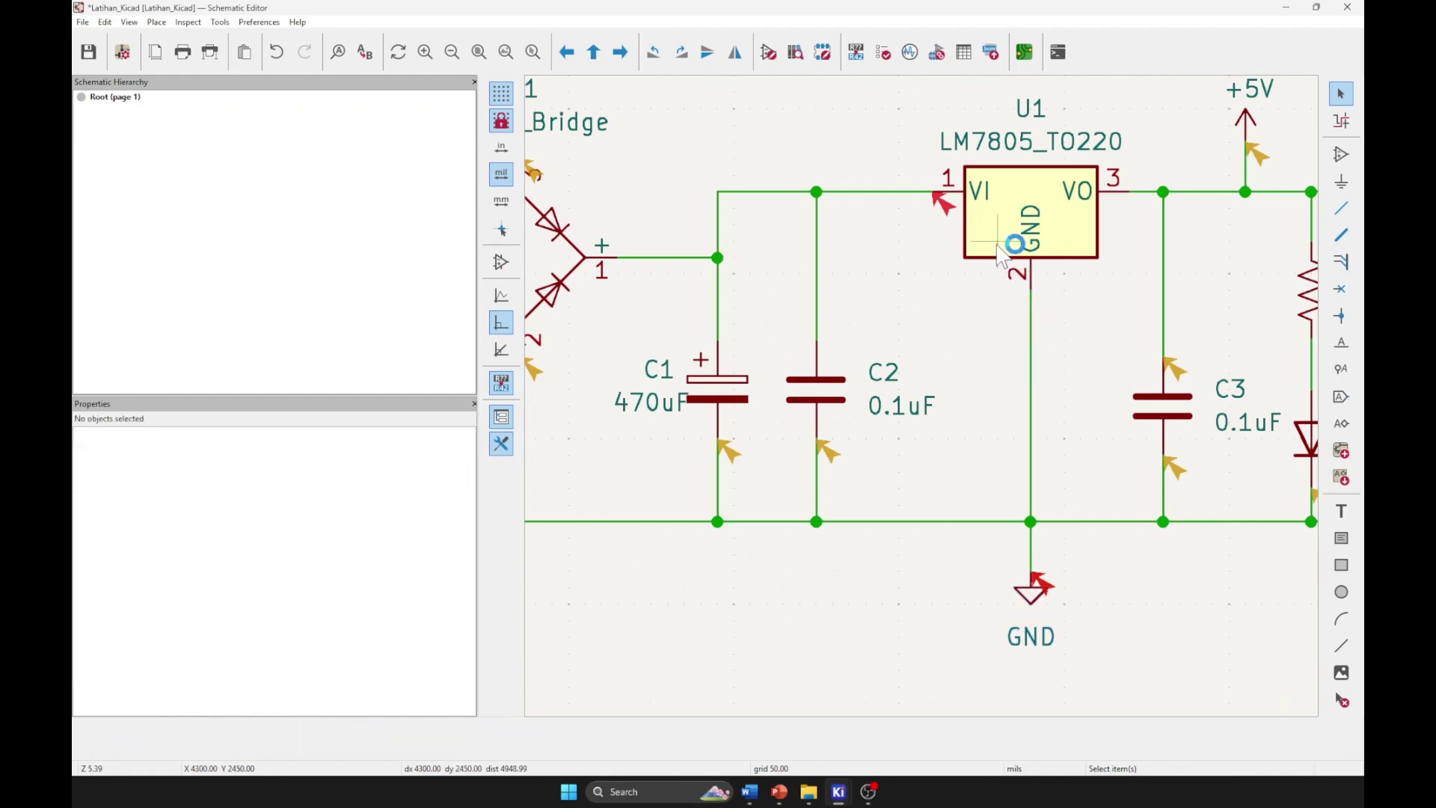
{"action": "double_click", "coordinate": [1002, 238]}
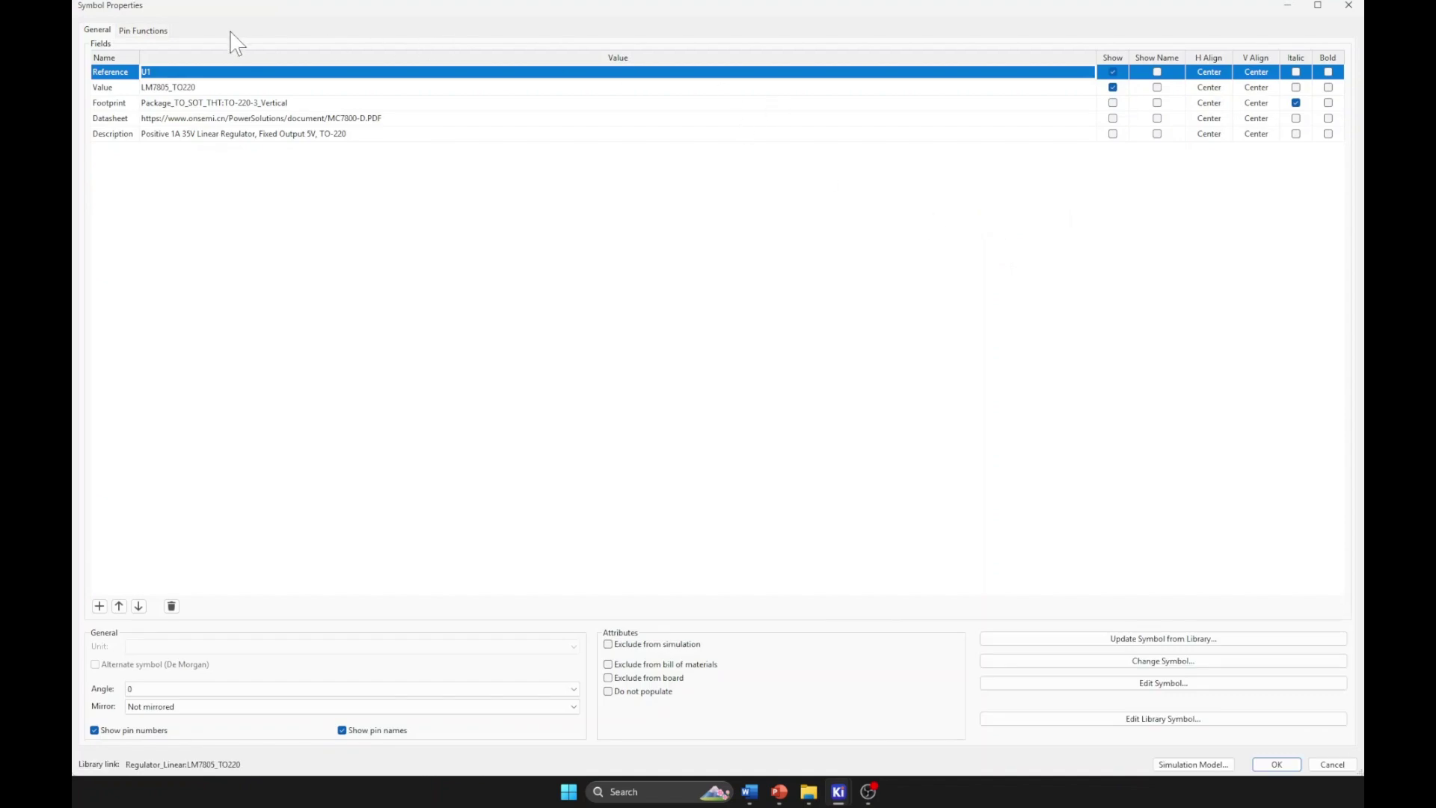
{"action": "left_click", "coordinate": [165, 31]}
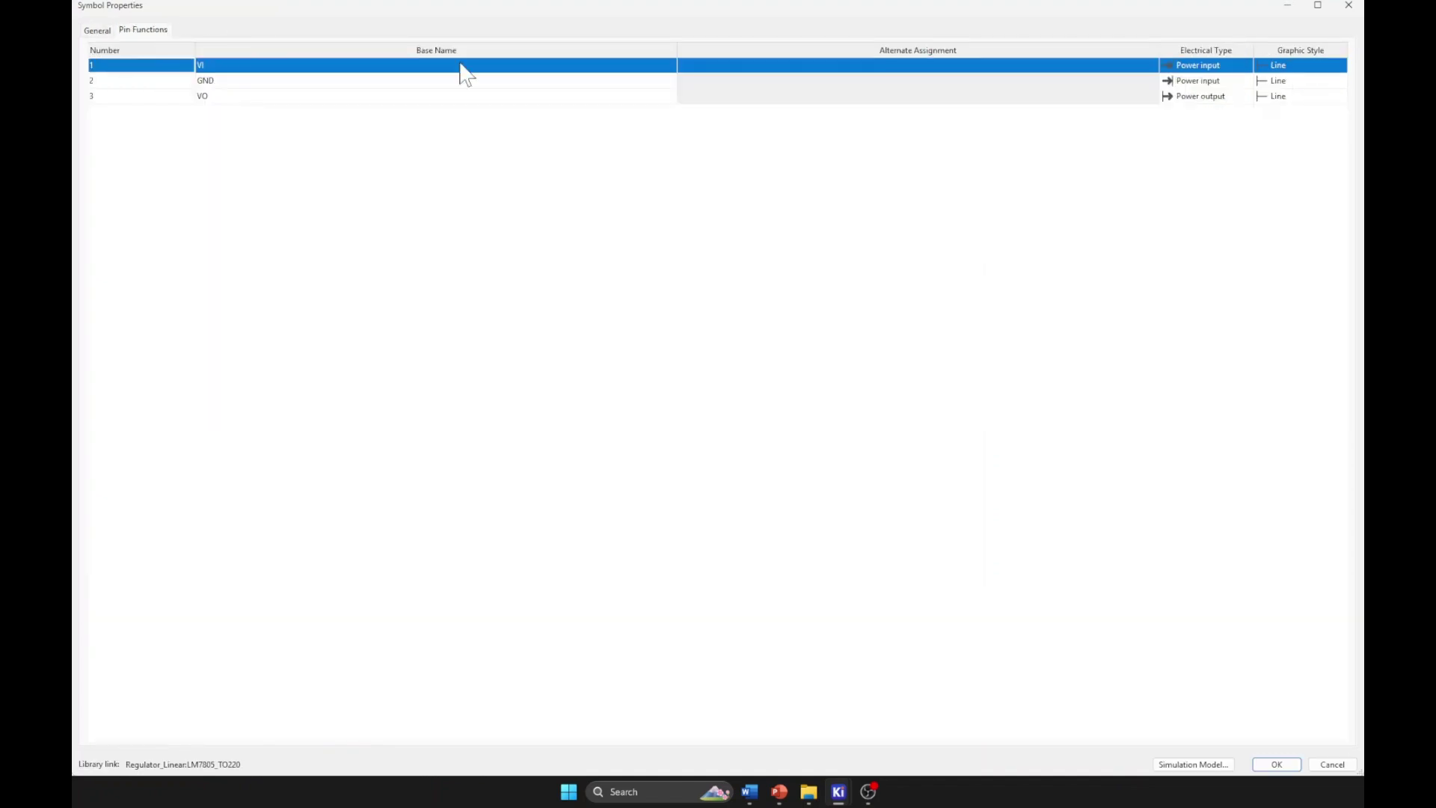
{"action": "left_click", "coordinate": [1238, 80]}
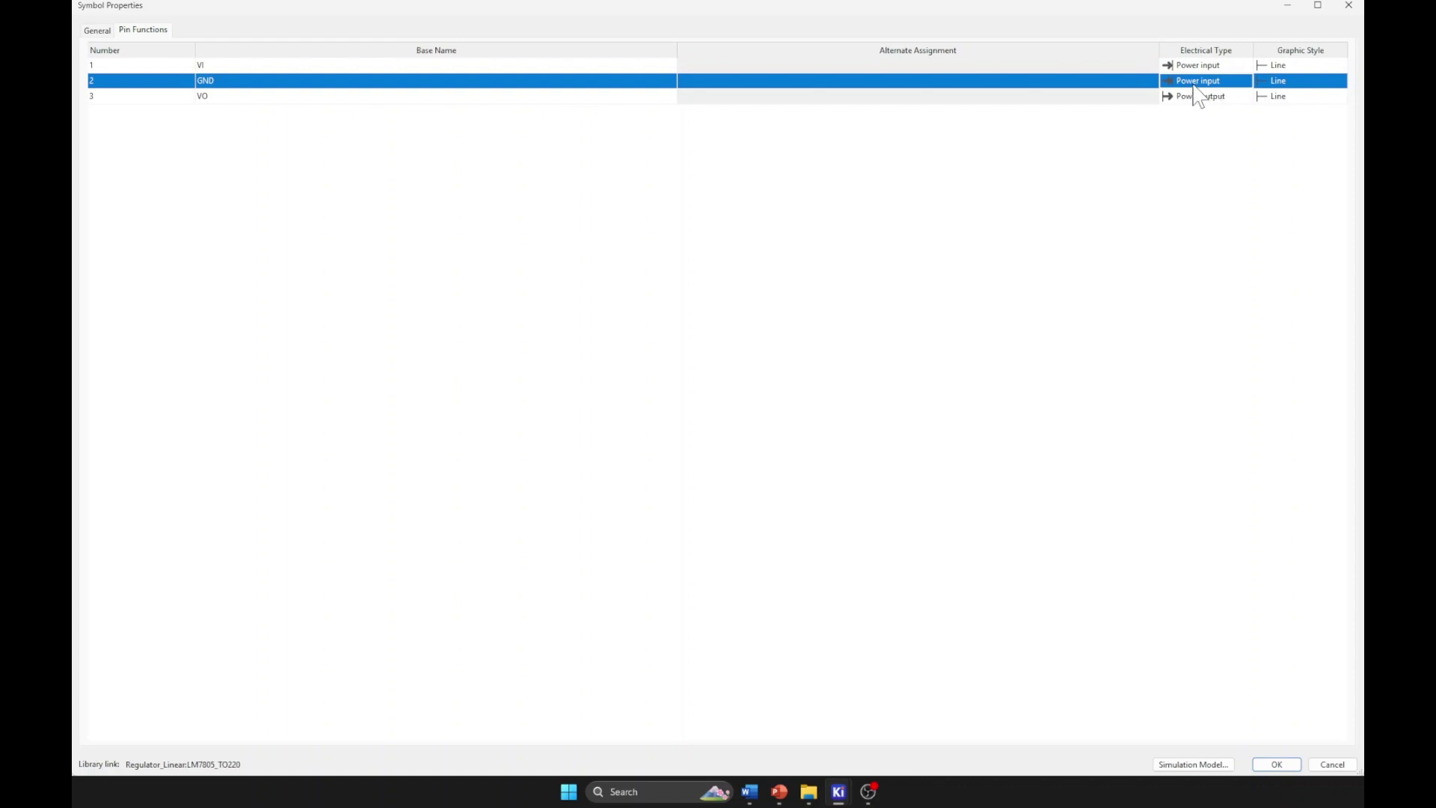
{"action": "left_click", "coordinate": [1349, 6]}
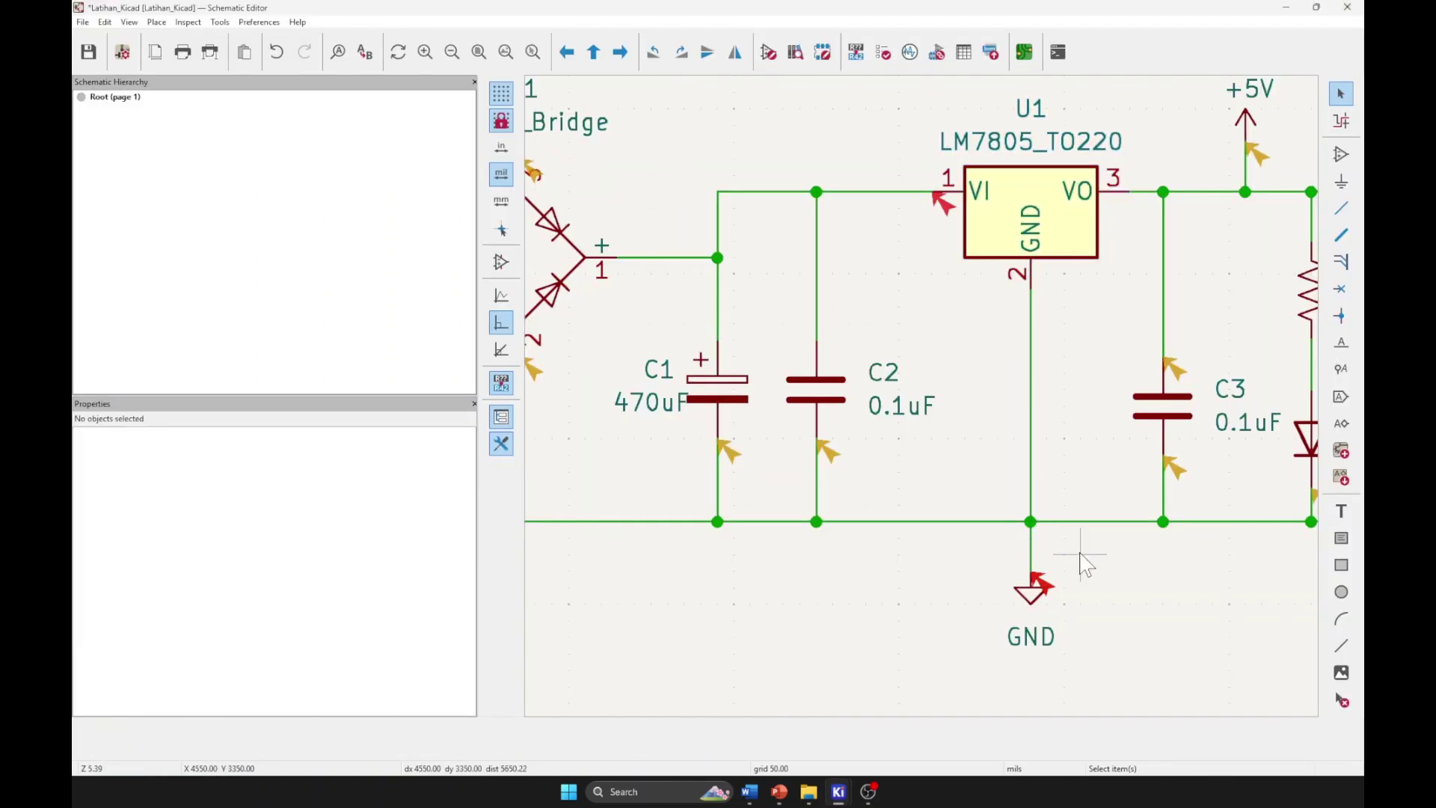
{"action": "middle_click_drag", "start_coordinate": [868, 358], "coordinate": [940, 411]}
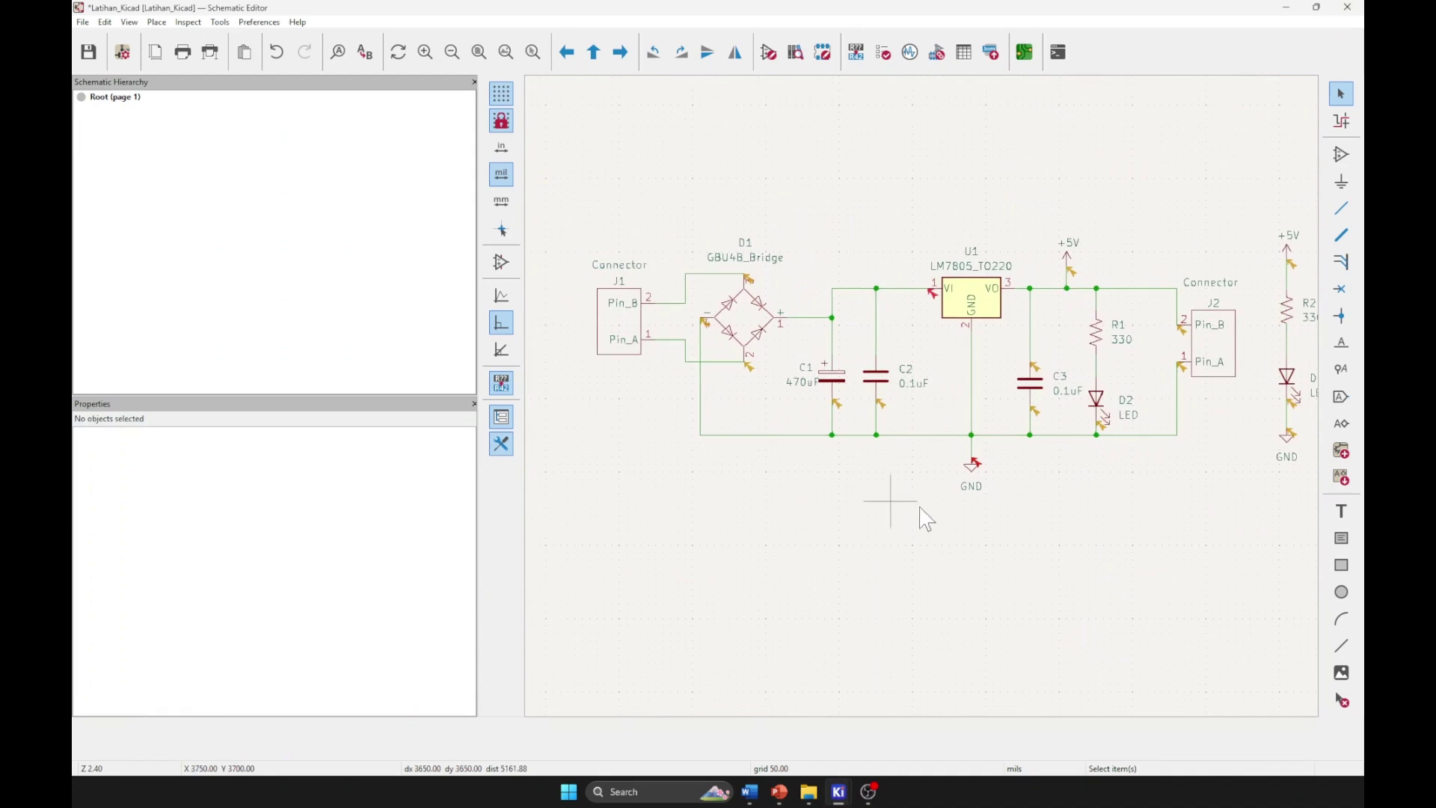
{"action": "scroll", "coordinate": [975, 428], "scroll_direction": "up", "scroll_amount": 2}
{"action": "scroll", "coordinate": [763, 322], "scroll_direction": "up", "scroll_amount": 2}
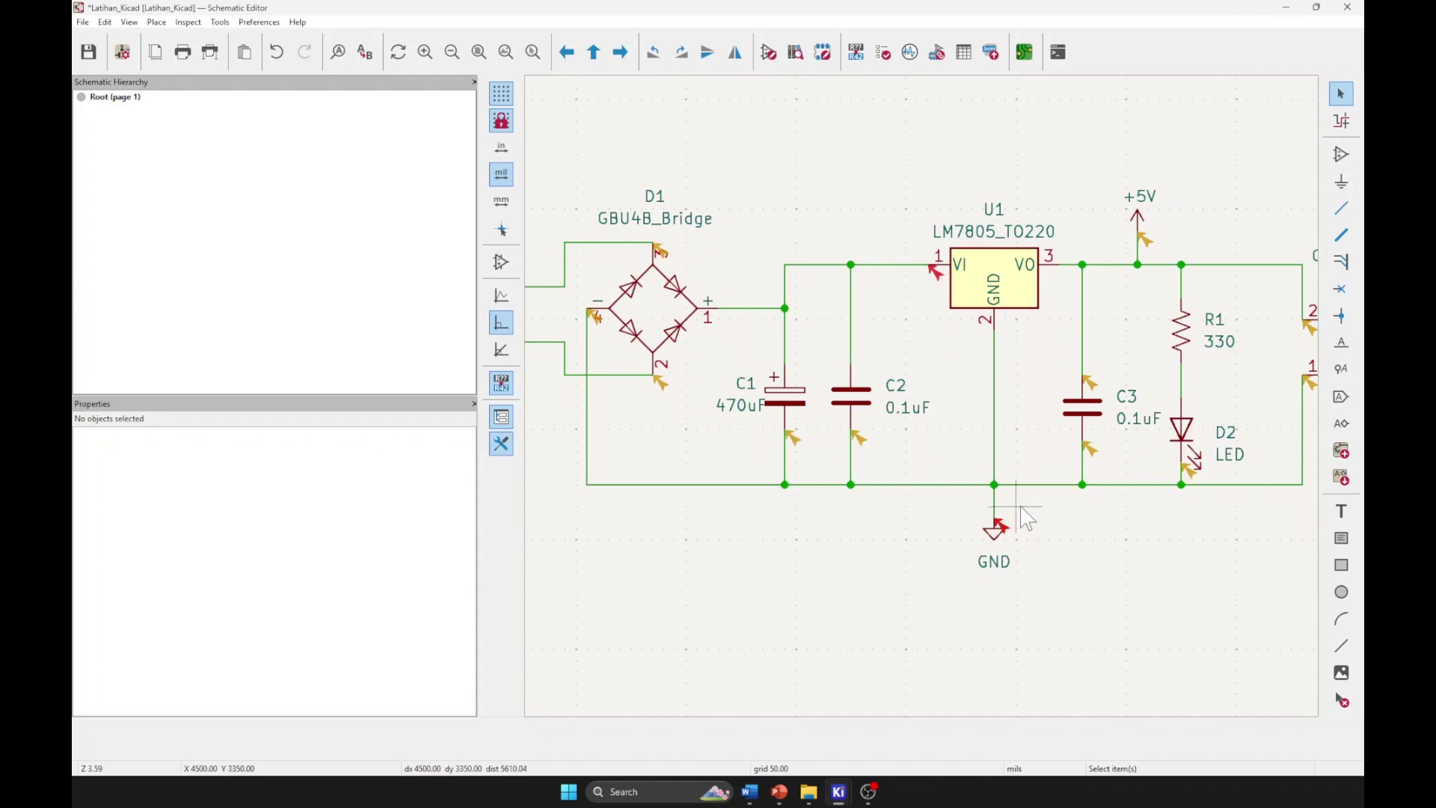
{"action": "scroll", "coordinate": [928, 408], "scroll_direction": "up", "scroll_amount": 2}
{"action": "scroll", "coordinate": [903, 356], "scroll_direction": "down", "scroll_amount": 2}
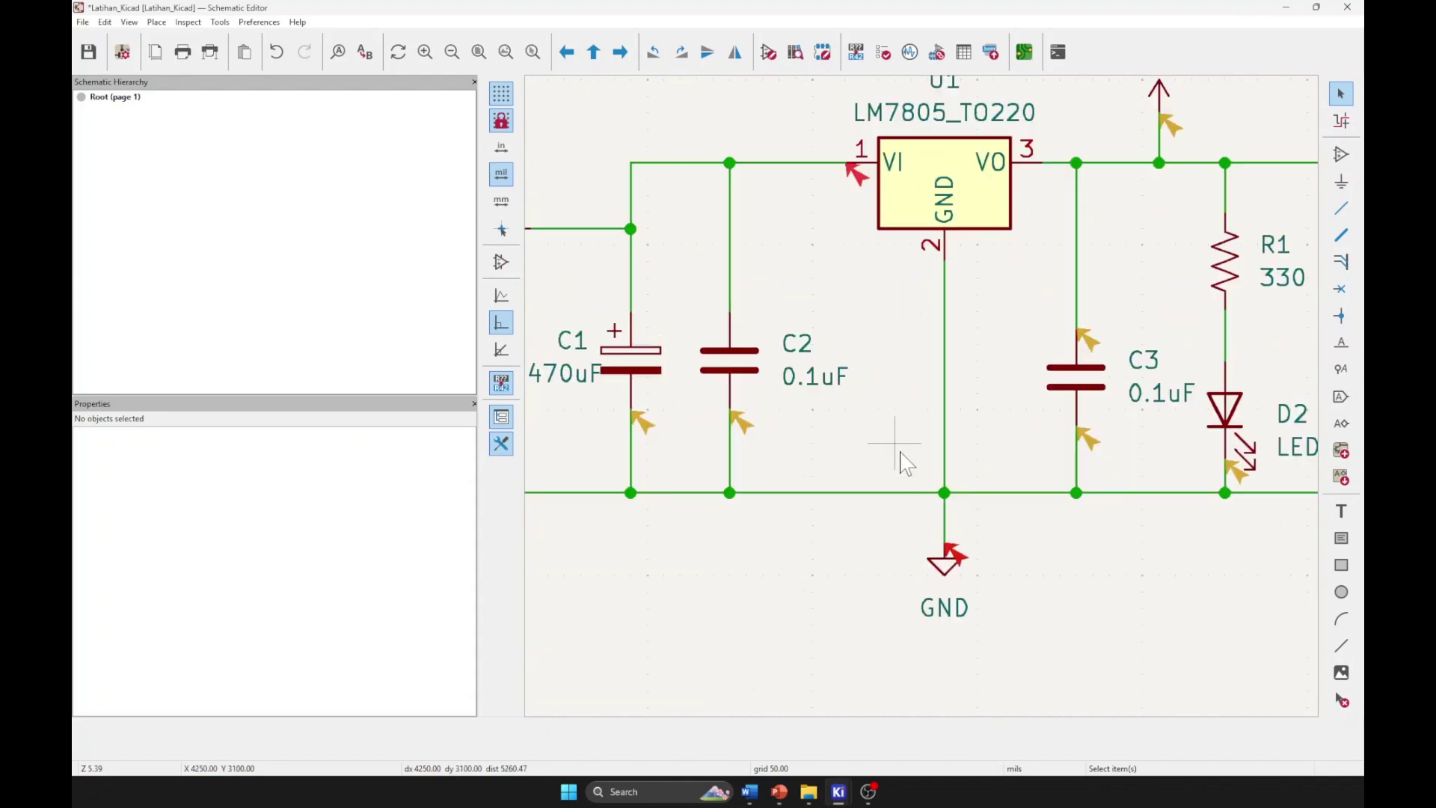
{"action": "middle_click_drag", "start_coordinate": [927, 408], "coordinate": [995, 456]}
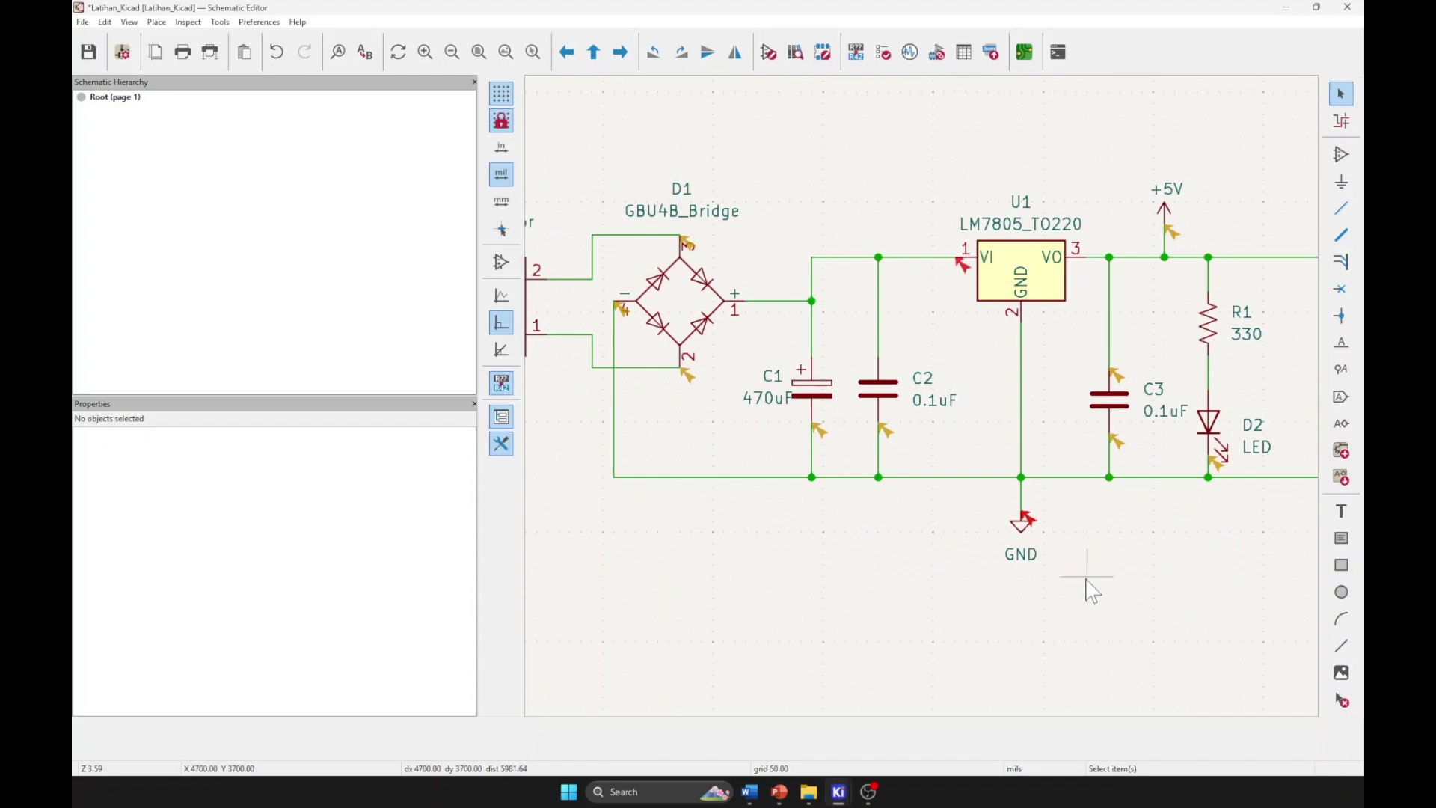
{"action": "left_click_drag", "start_coordinate": [1087, 577], "coordinate": [979, 522]}
{"action": "left_click", "coordinate": [974, 522]}
Place a PWR_FLAG power symbol, rotated 90°, just left of the wire leading to the GND symbol, at X 4250, Y 3350 mils
{"action": "left_click", "coordinate": [1346, 190]}
{"action": "left_click", "coordinate": [644, 227]}
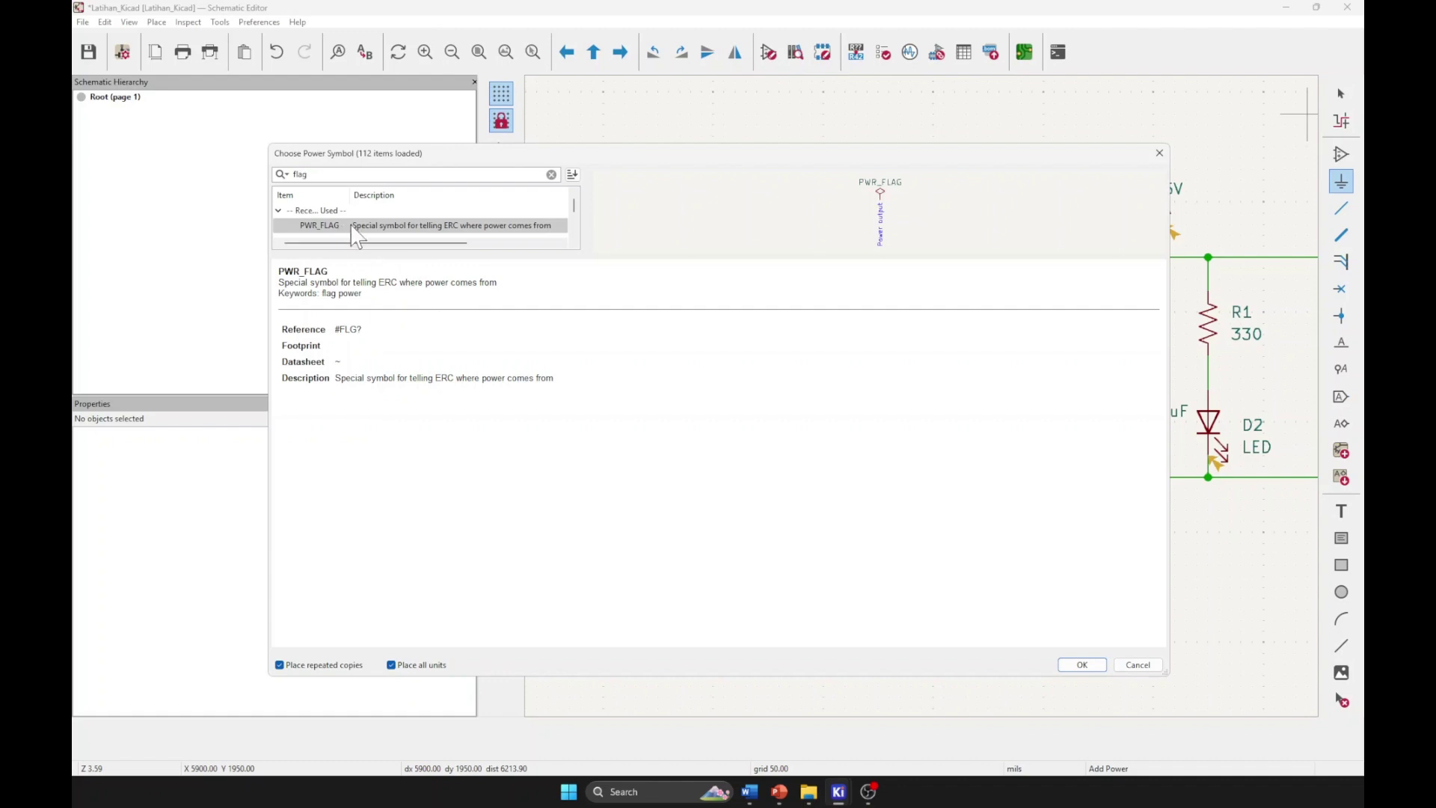
{"action": "left_click", "coordinate": [353, 228]}
{"action": "left_click_drag", "start_coordinate": [369, 244], "coordinate": [345, 236]}
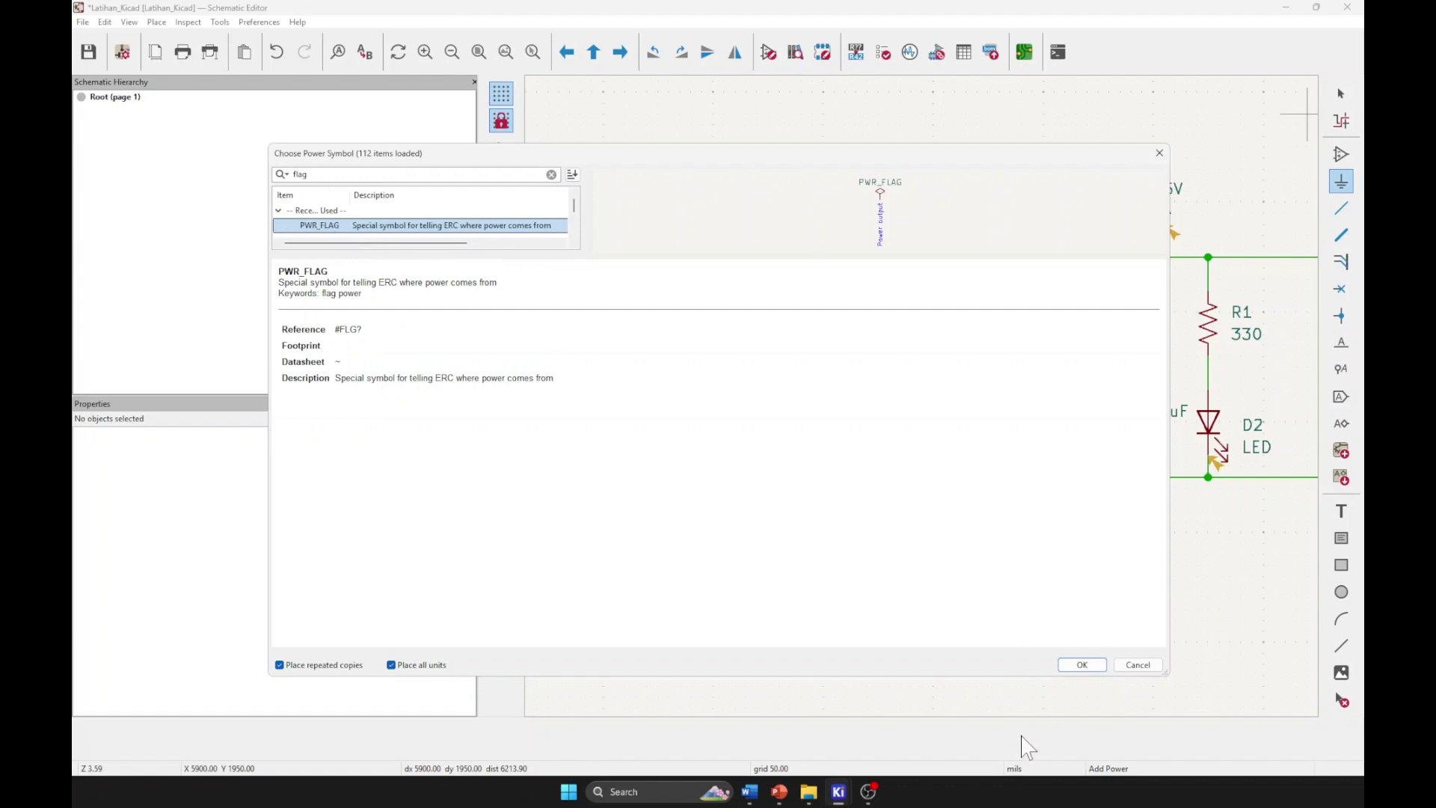
{"action": "left_click", "coordinate": [1080, 665]}
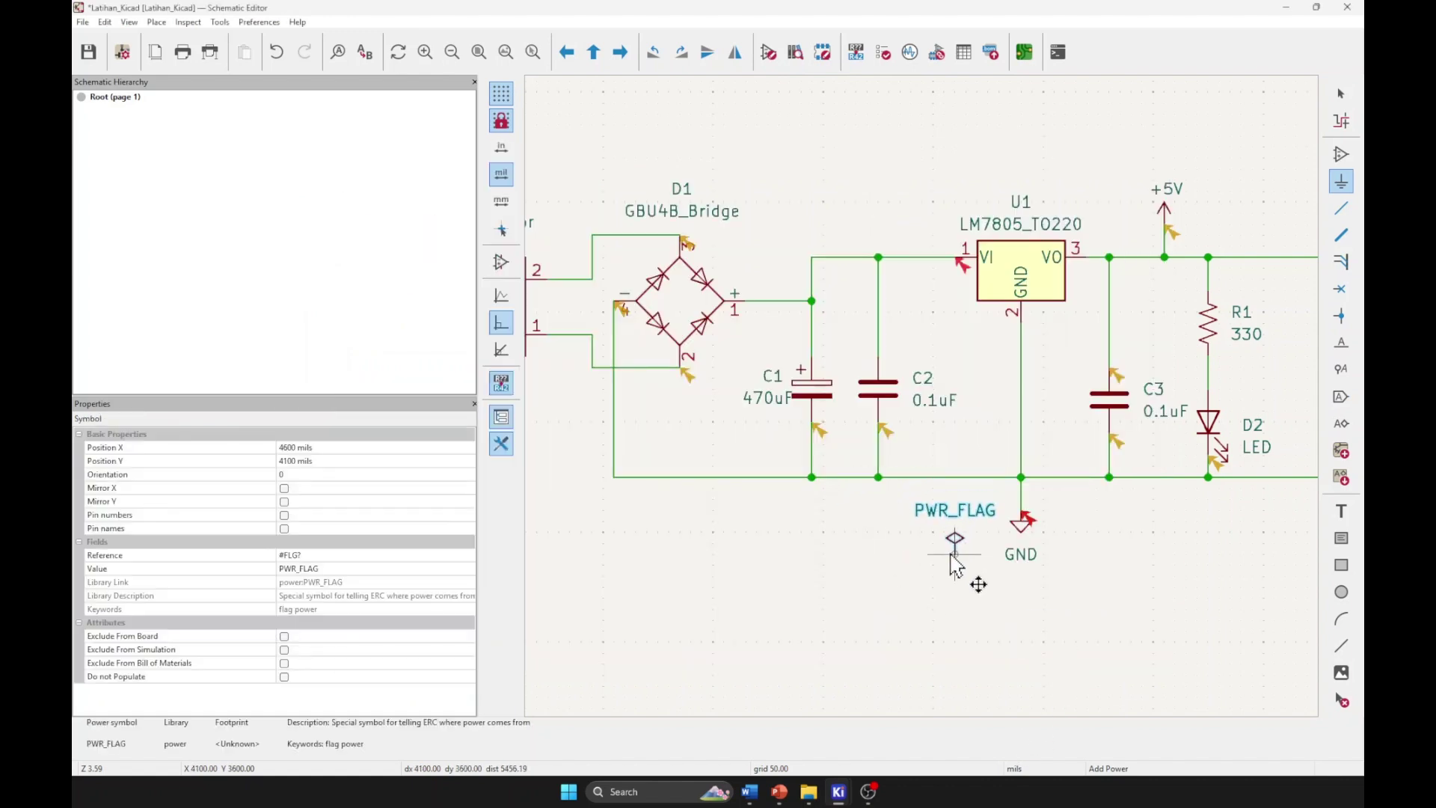
{"action": "key", "text": "r"}
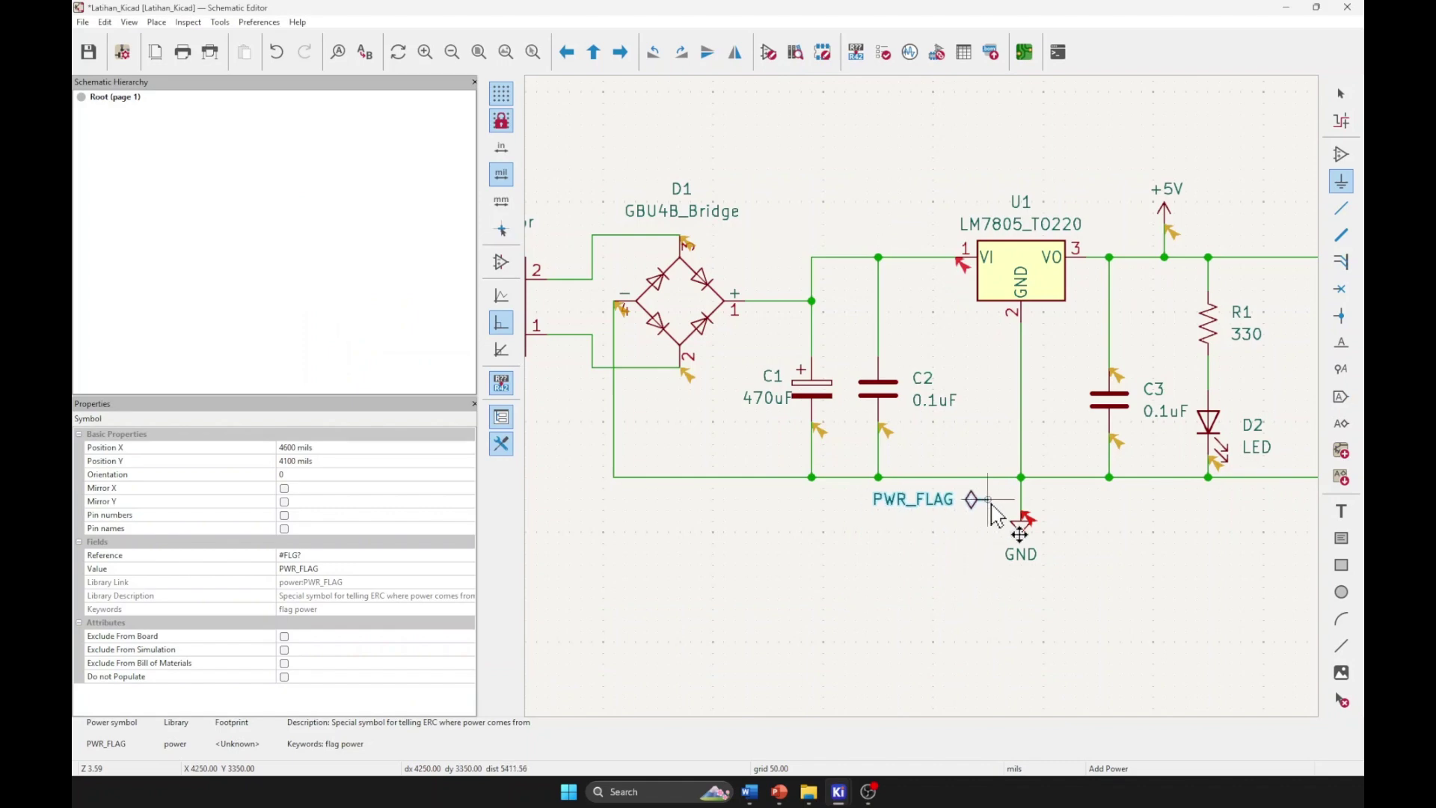
{"action": "left_click", "coordinate": [993, 513]}
{"action": "key", "text": "Escape"}
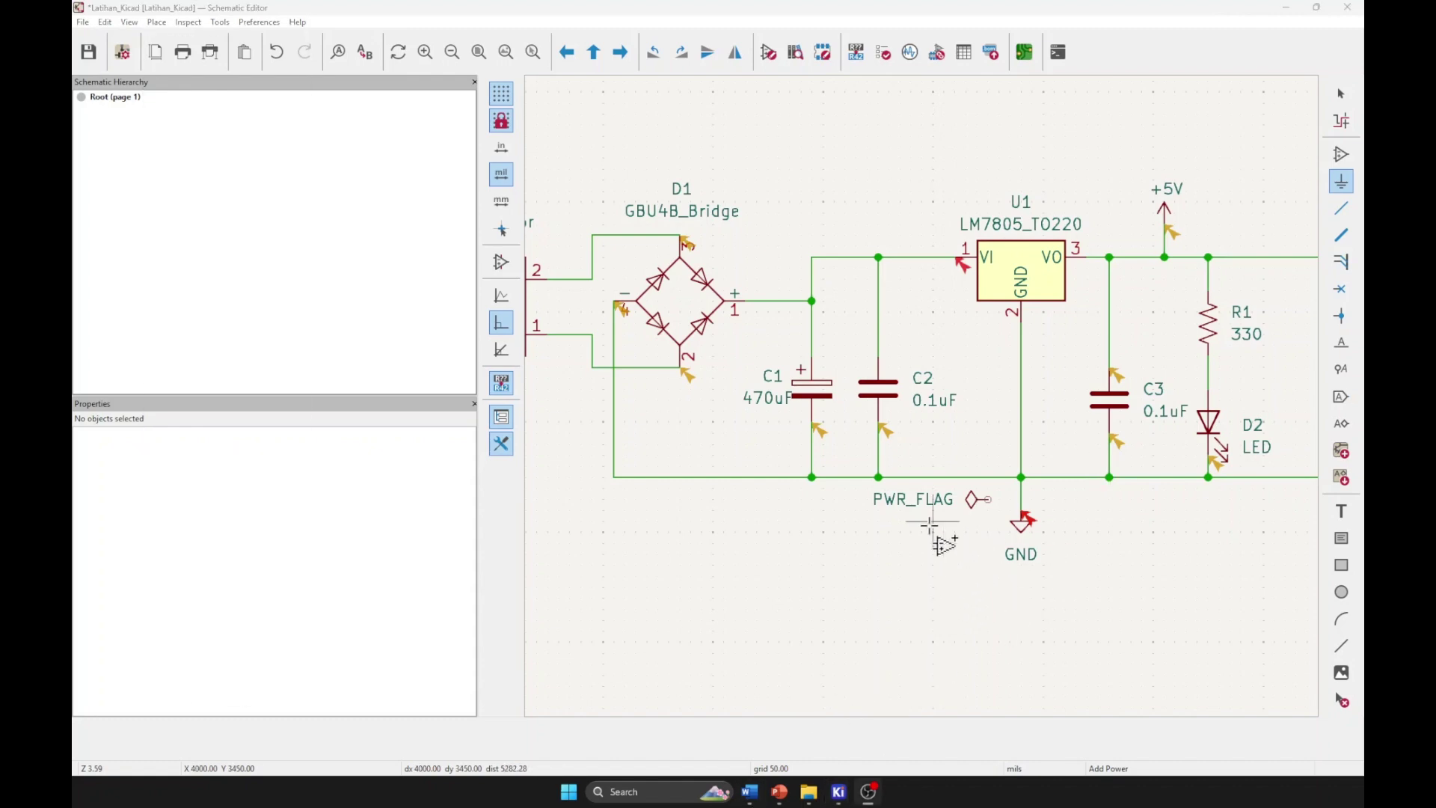
{"action": "middle_click_drag", "start_coordinate": [930, 526], "coordinate": [904, 552]}
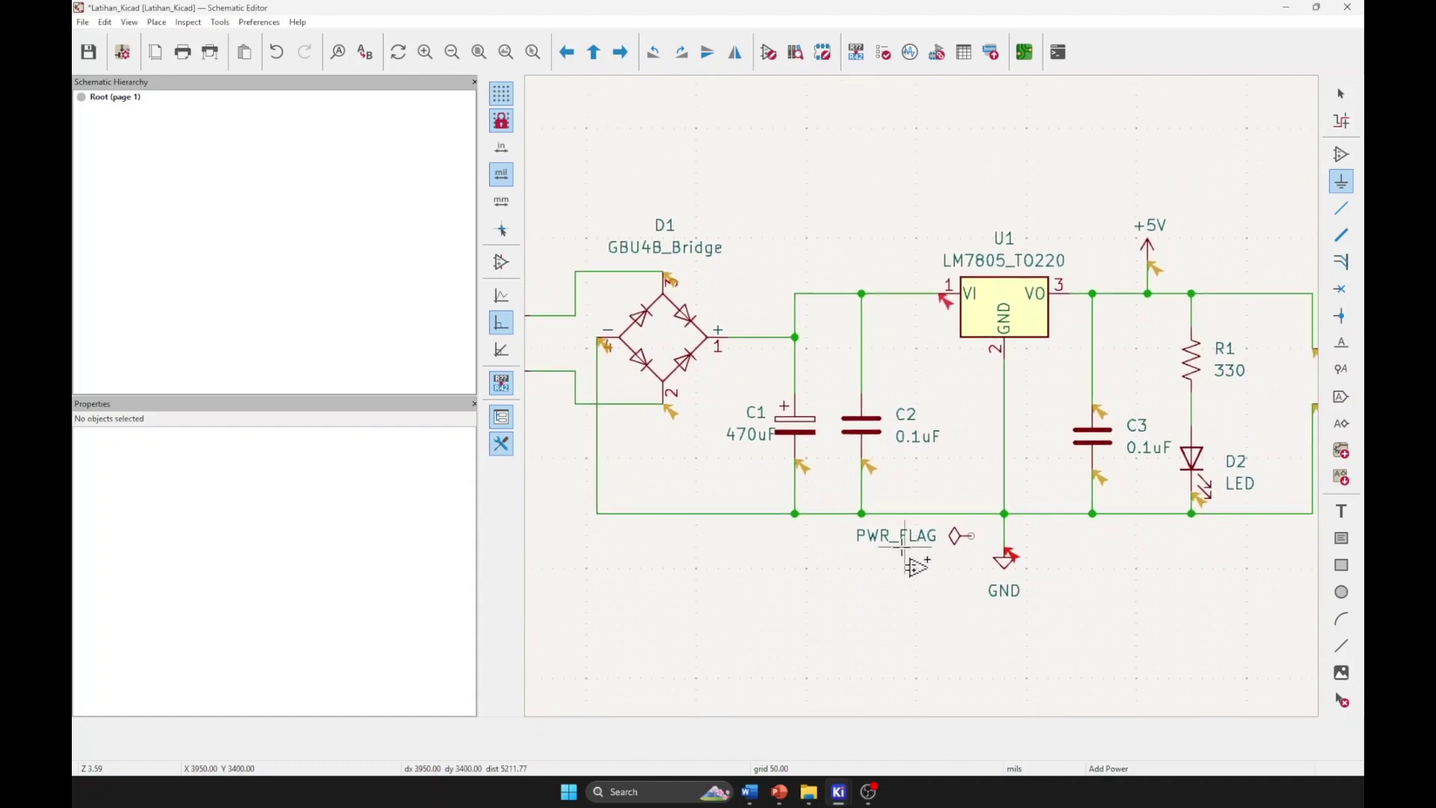
{"action": "key", "text": "Escape"}
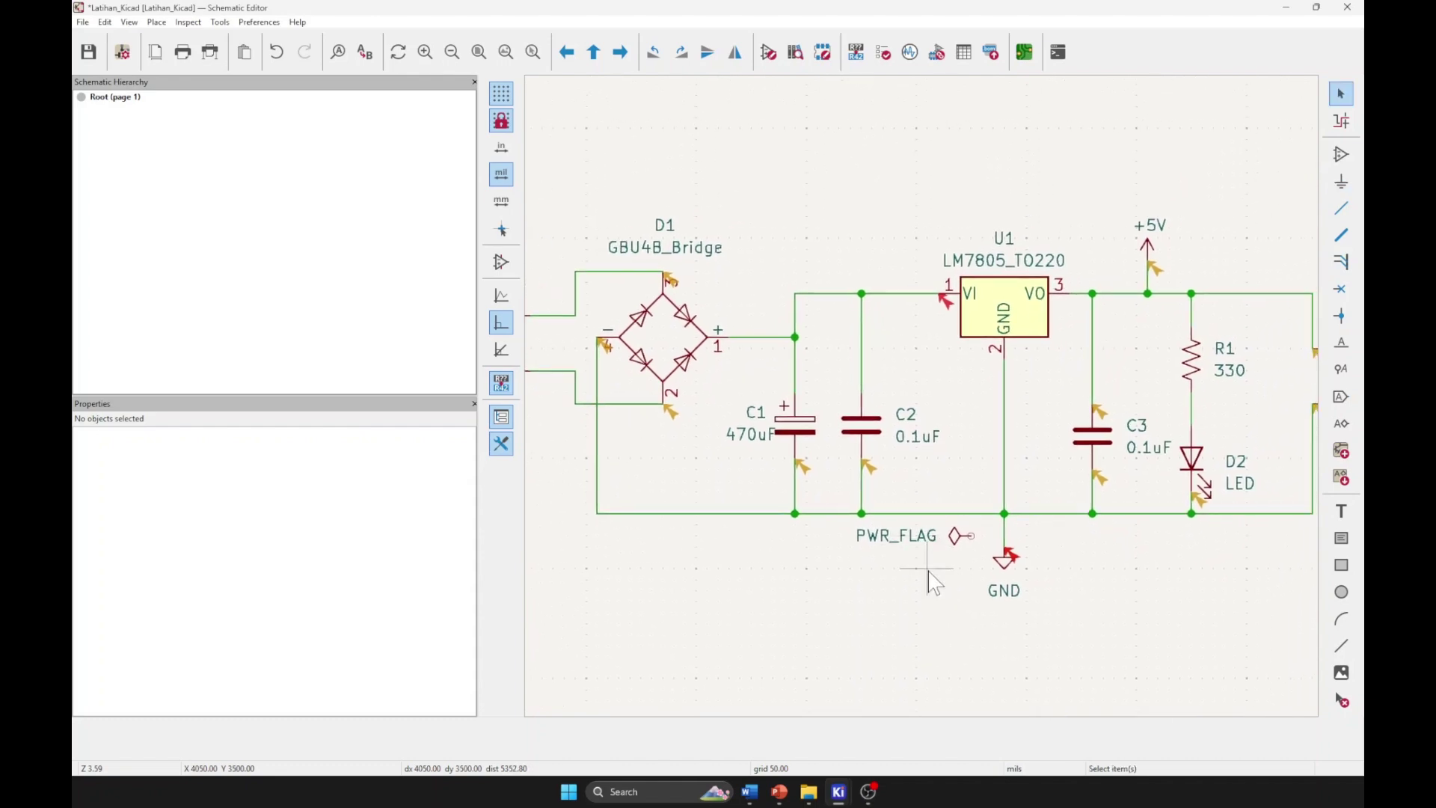
Move the PWR_FLAG symbol closer to the GND symbol's wire, to X 4300, Y 3350 mils
{"action": "left_click", "coordinate": [916, 541]}
{"action": "mouse_move", "coordinate": [918, 541]}
{"action": "left_mouse_down"}
{"action": "mouse_move", "coordinate": [947, 535]}
{"action": "mouse_move", "coordinate": [896, 550]}
{"action": "mouse_move", "coordinate": [851, 524]}
{"action": "mouse_move", "coordinate": [977, 539]}
{"action": "left_mouse_up"}
{"action": "left_click", "coordinate": [921, 567]}
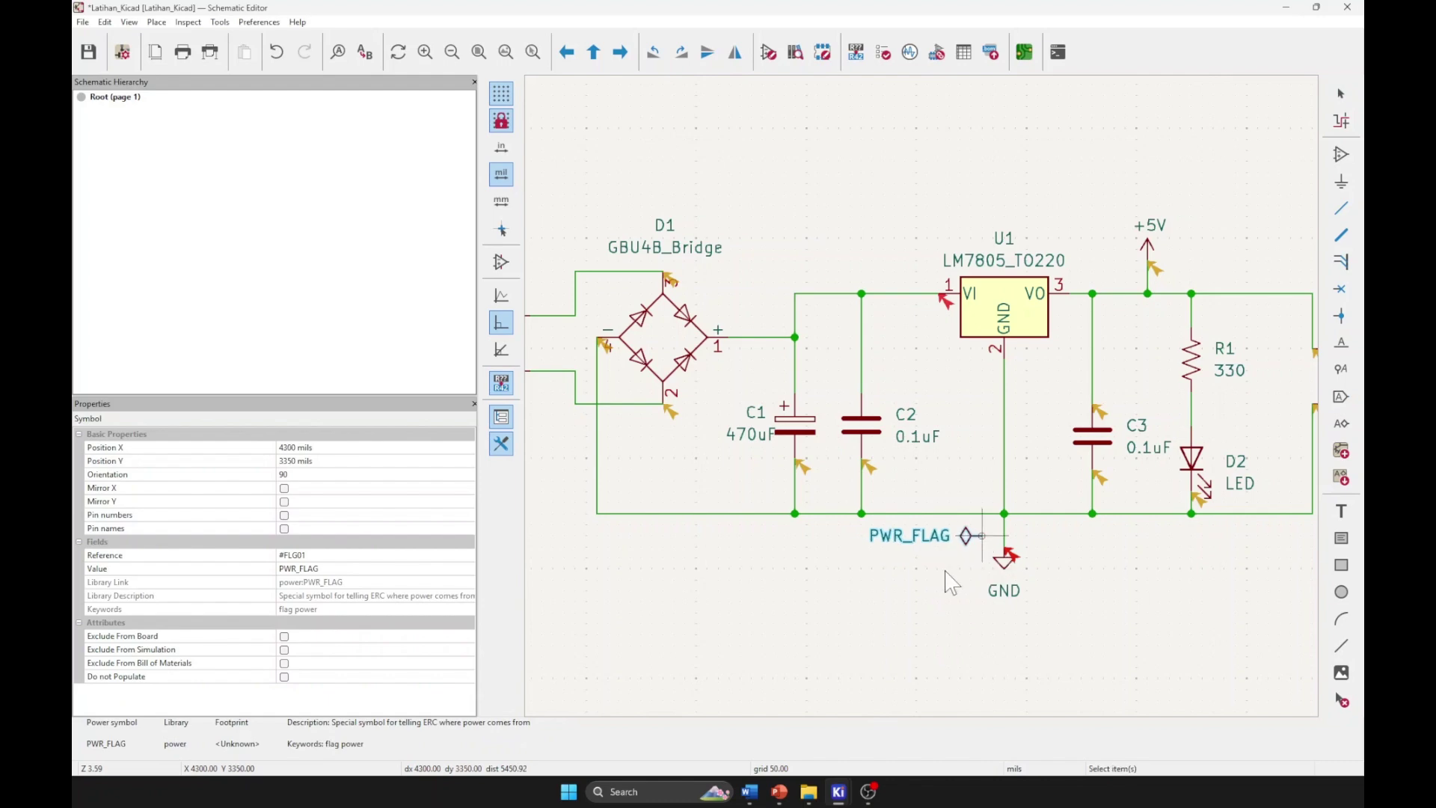
Wire the PWR_FLAG pin to the vertical line between the ground rail and the GND symbol
{"action": "middle_click_drag", "start_coordinate": [978, 583], "coordinate": [1119, 611]}
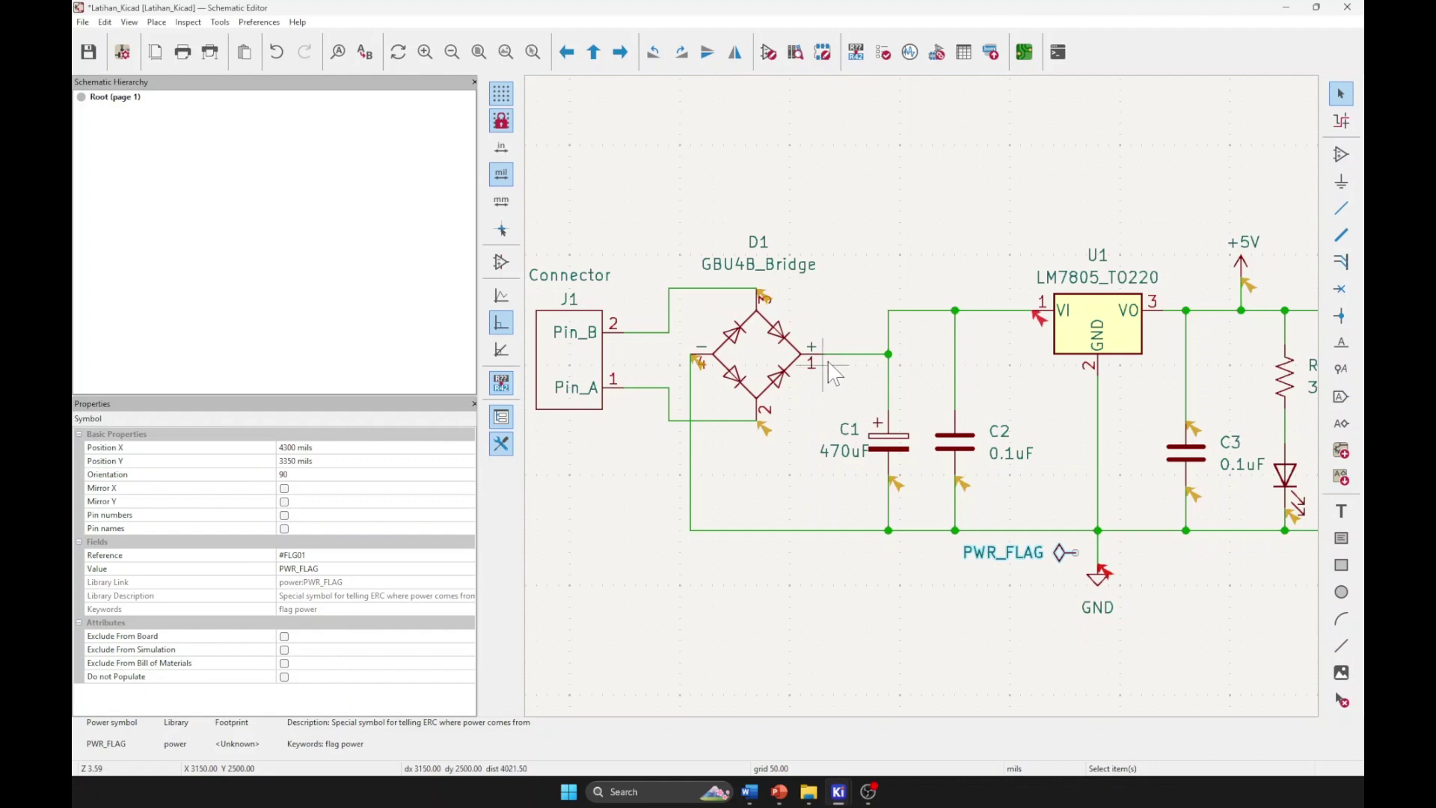
{"action": "middle_click_drag", "start_coordinate": [820, 510], "coordinate": [795, 505]}
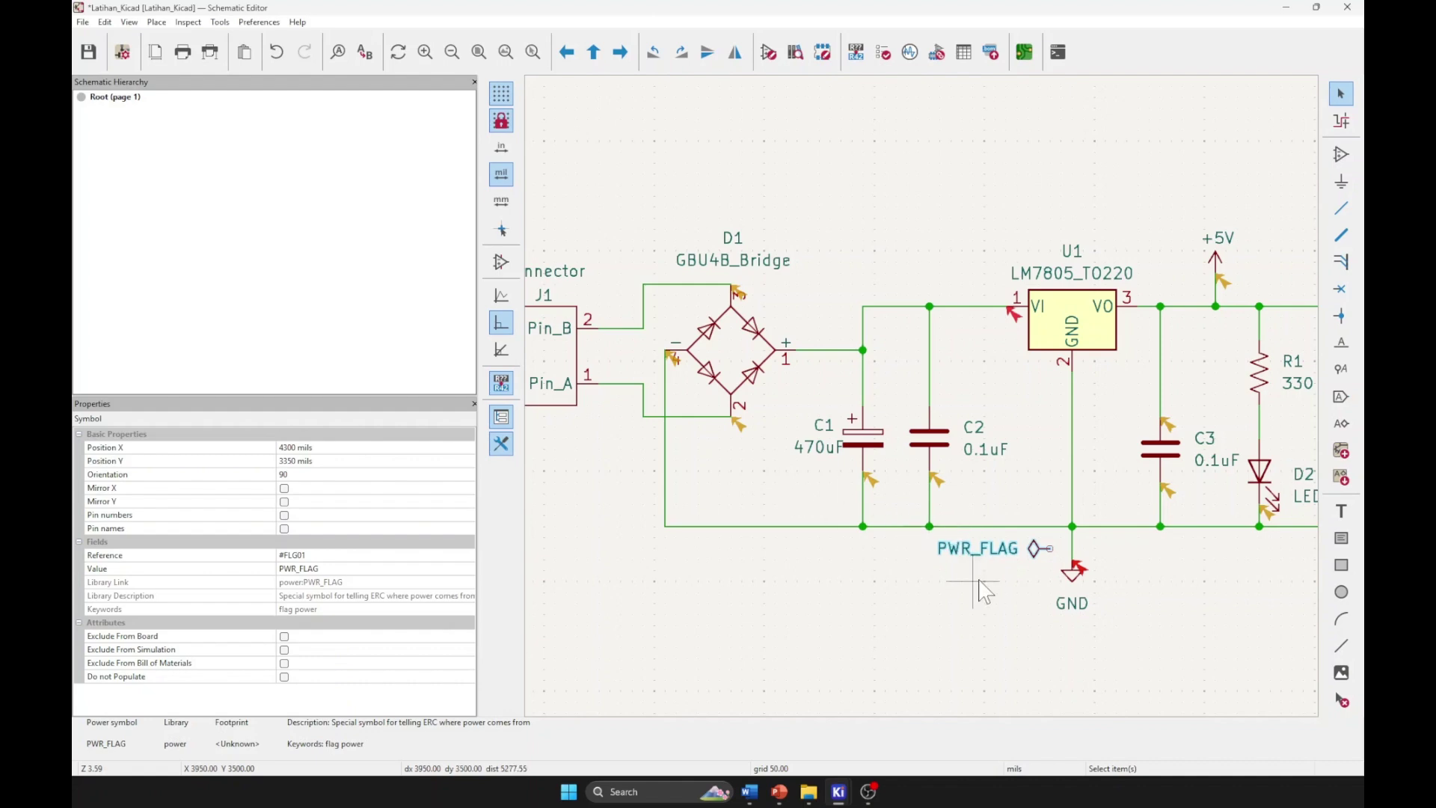
{"action": "middle_click_drag", "start_coordinate": [974, 581], "coordinate": [861, 558]}
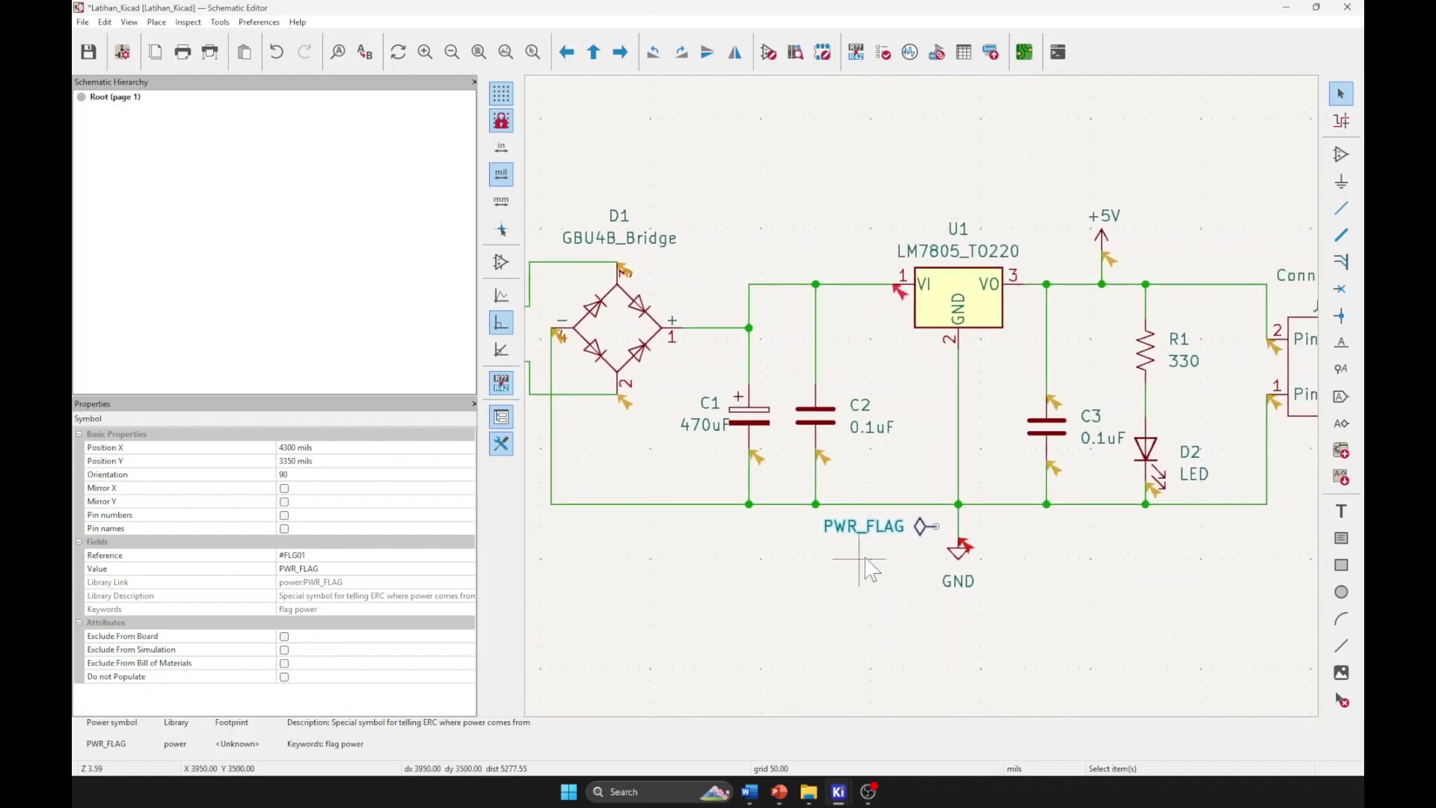
{"action": "key", "text": "w"}
{"action": "left_click", "coordinate": [960, 526]}
{"action": "key", "text": "Escape"}
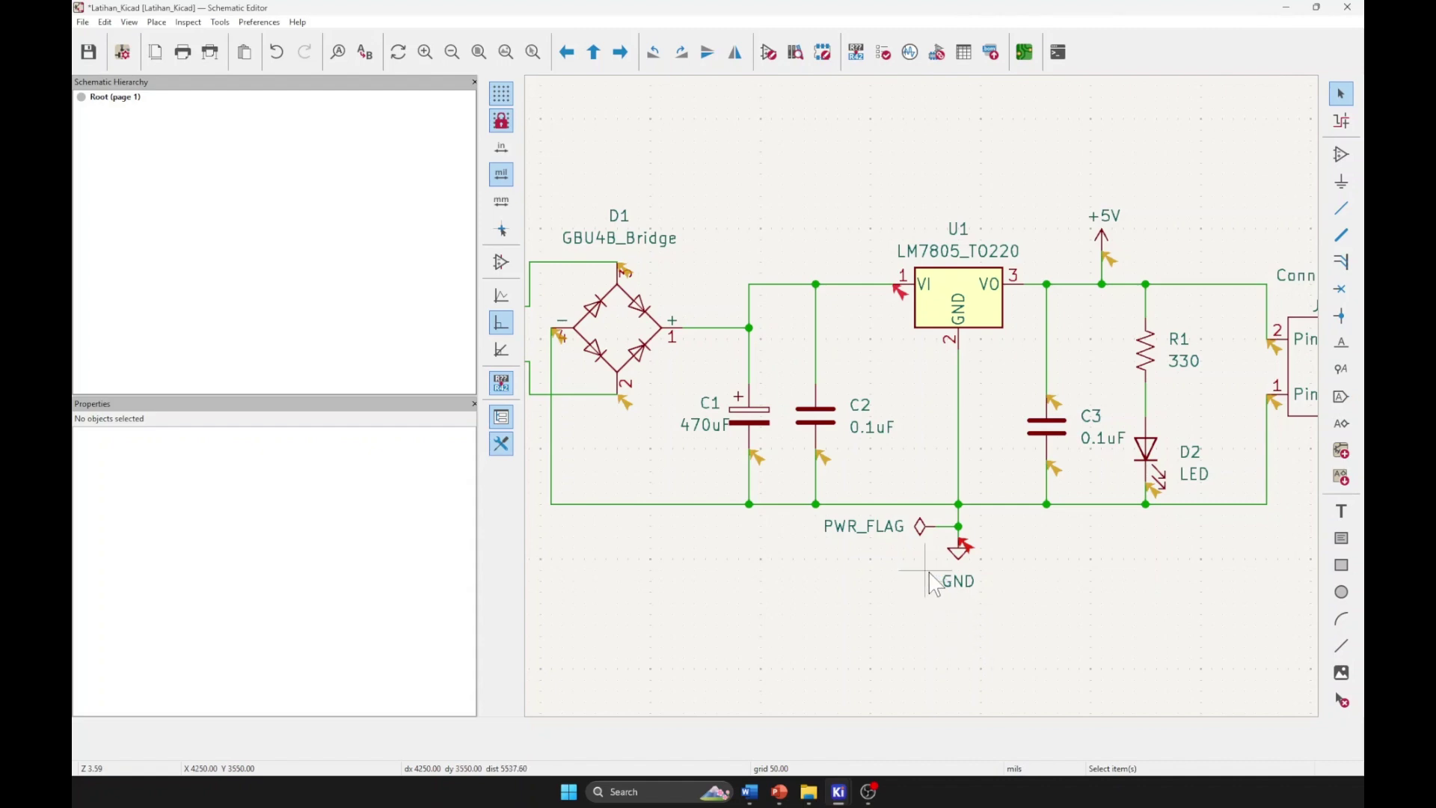
Rerun the electrical rules check, locate the listed error for U1 pin 1 on the schematic, and close the checker
{"action": "middle_click_drag", "start_coordinate": [934, 573], "coordinate": [958, 592]}
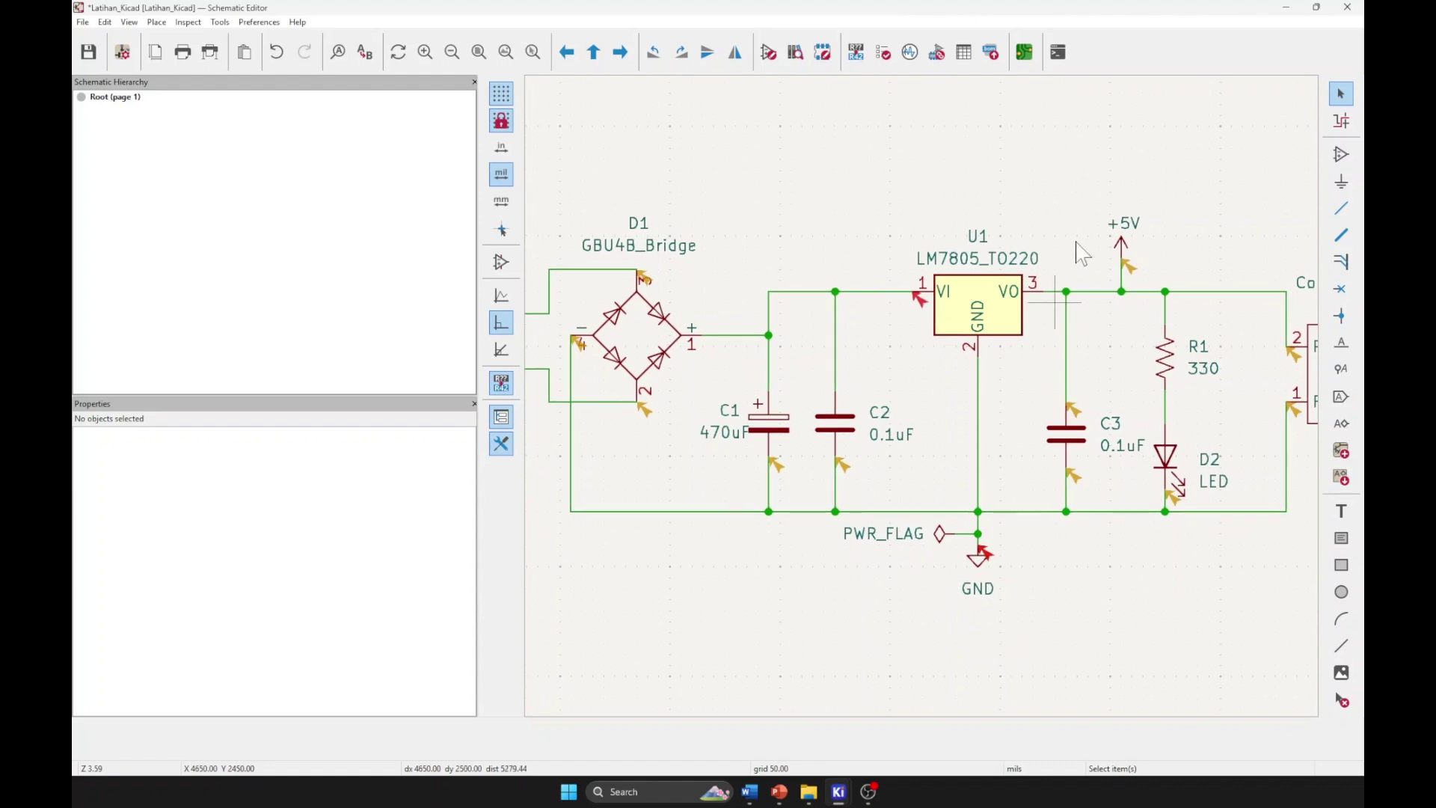
{"action": "left_click", "coordinate": [884, 51]}
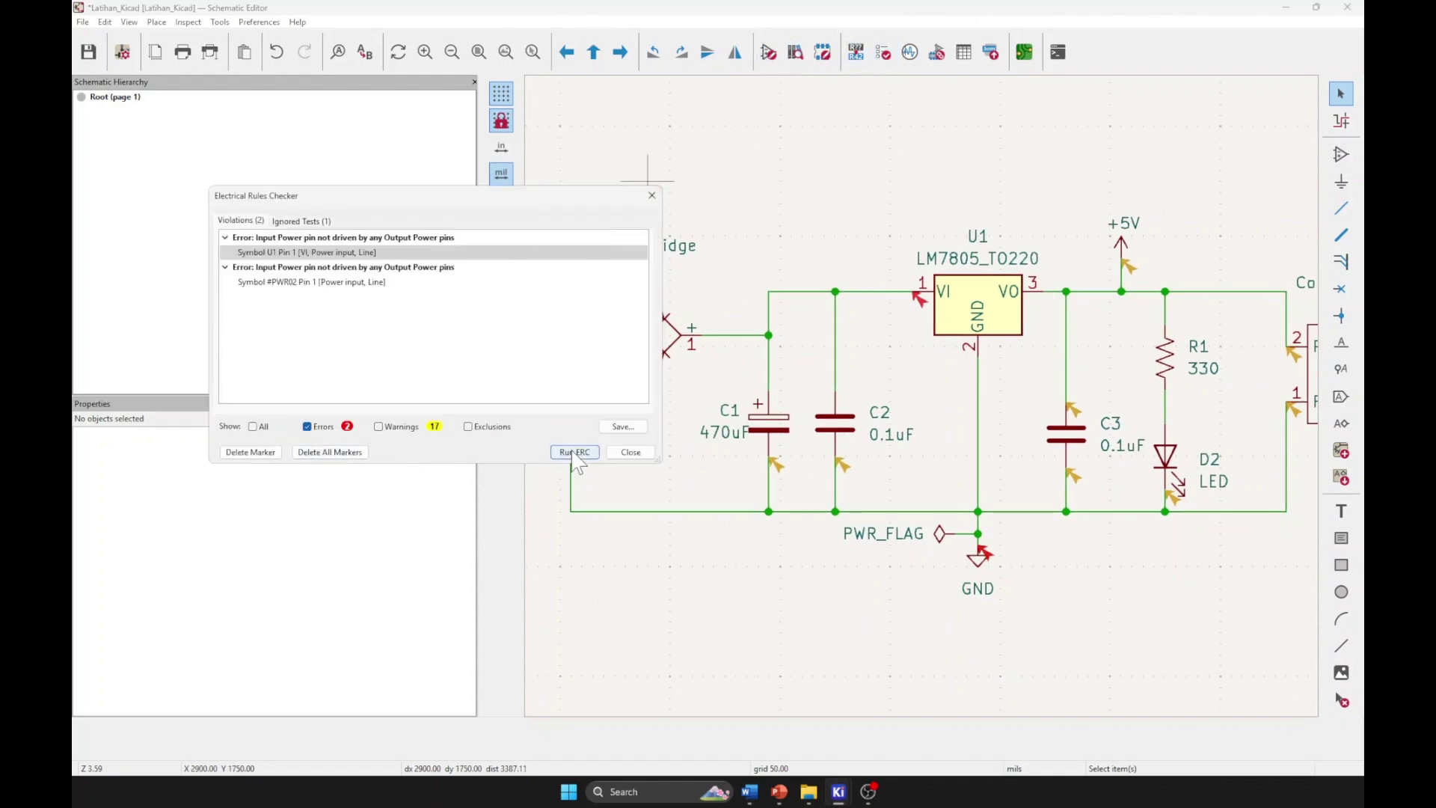
{"action": "left_click", "coordinate": [574, 452]}
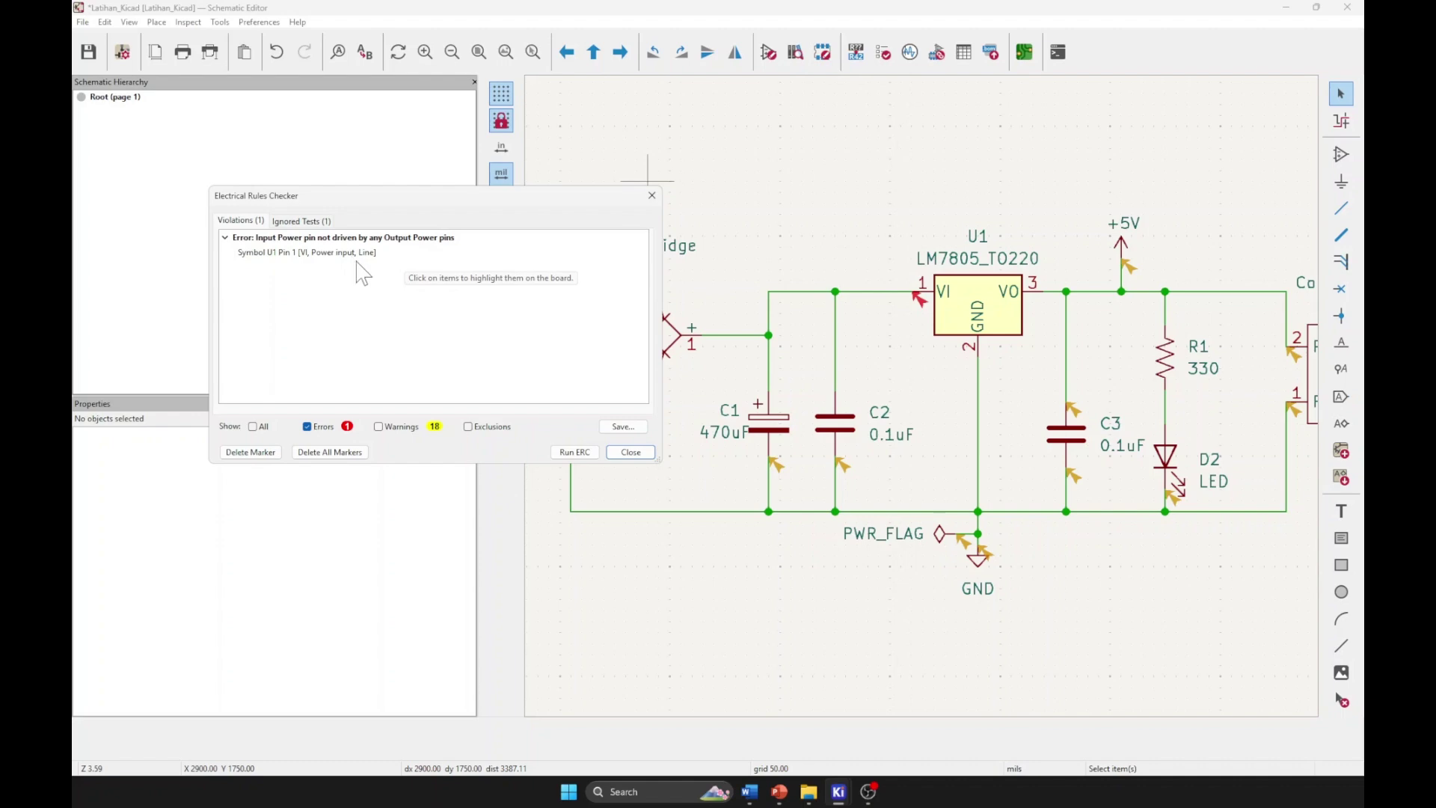
{"action": "left_click", "coordinate": [334, 254]}
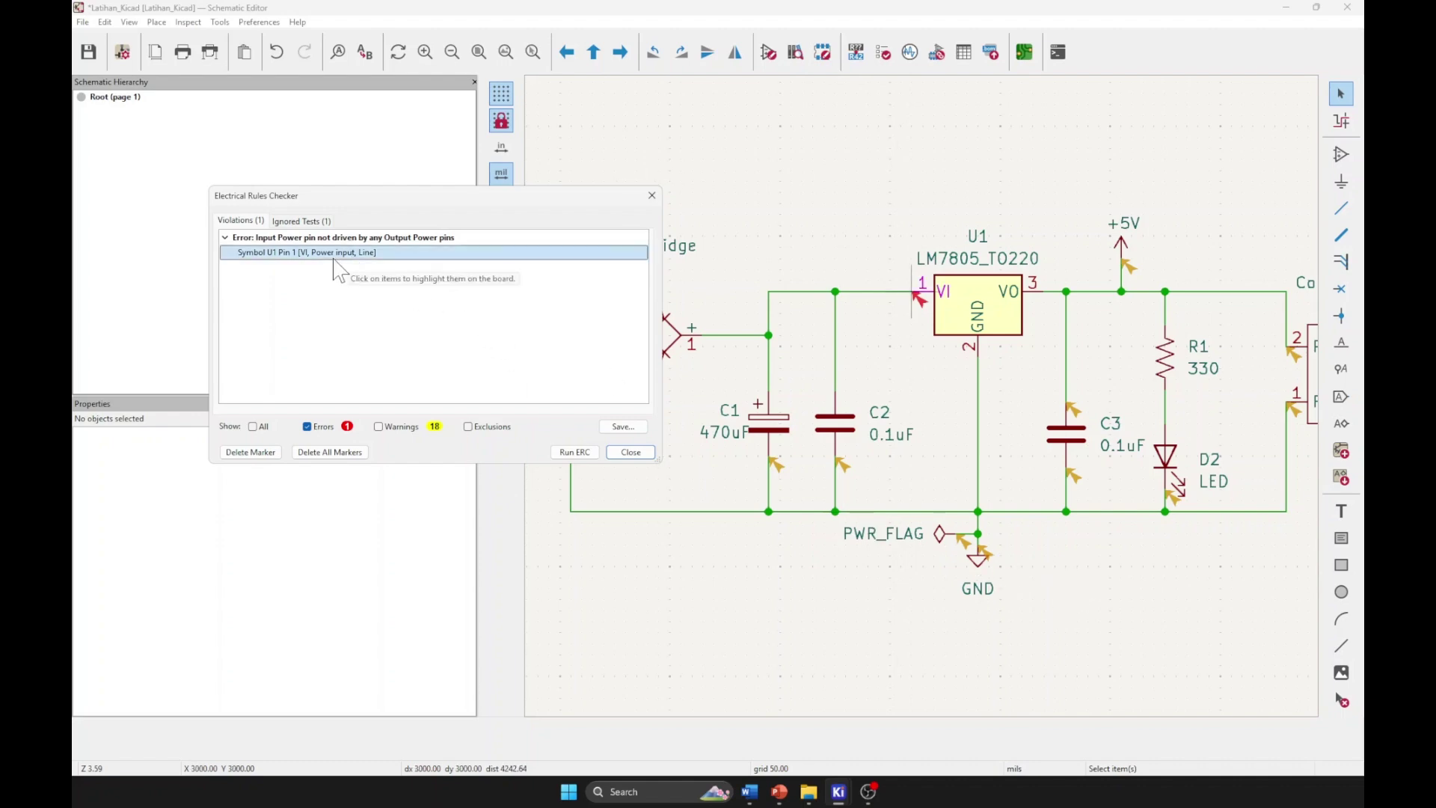
{"action": "left_click", "coordinate": [625, 453]}
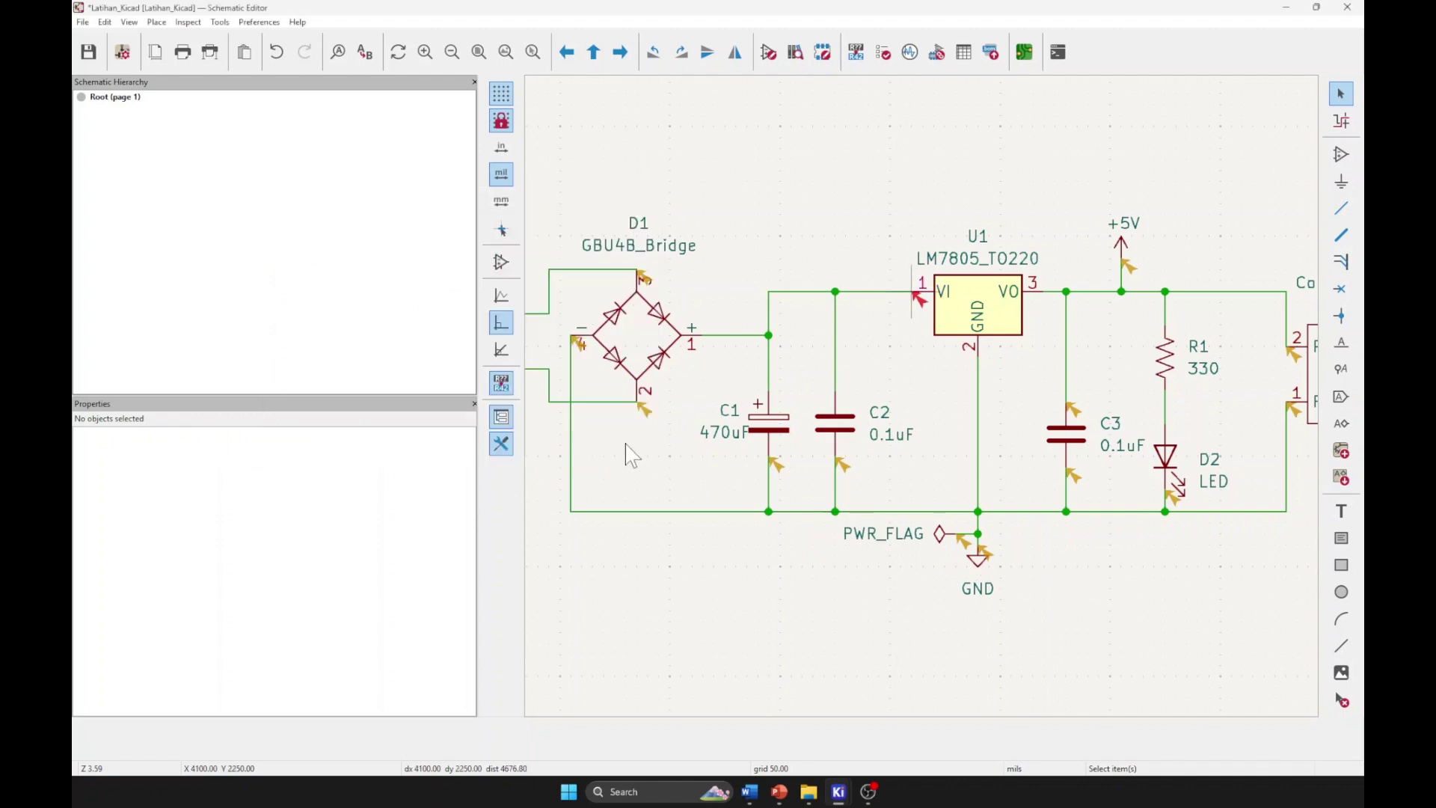
Inspect the pin functions of voltage regulator U1 in its symbol properties and close them without changes
{"action": "middle_click_drag", "start_coordinate": [869, 256], "coordinate": [882, 322]}
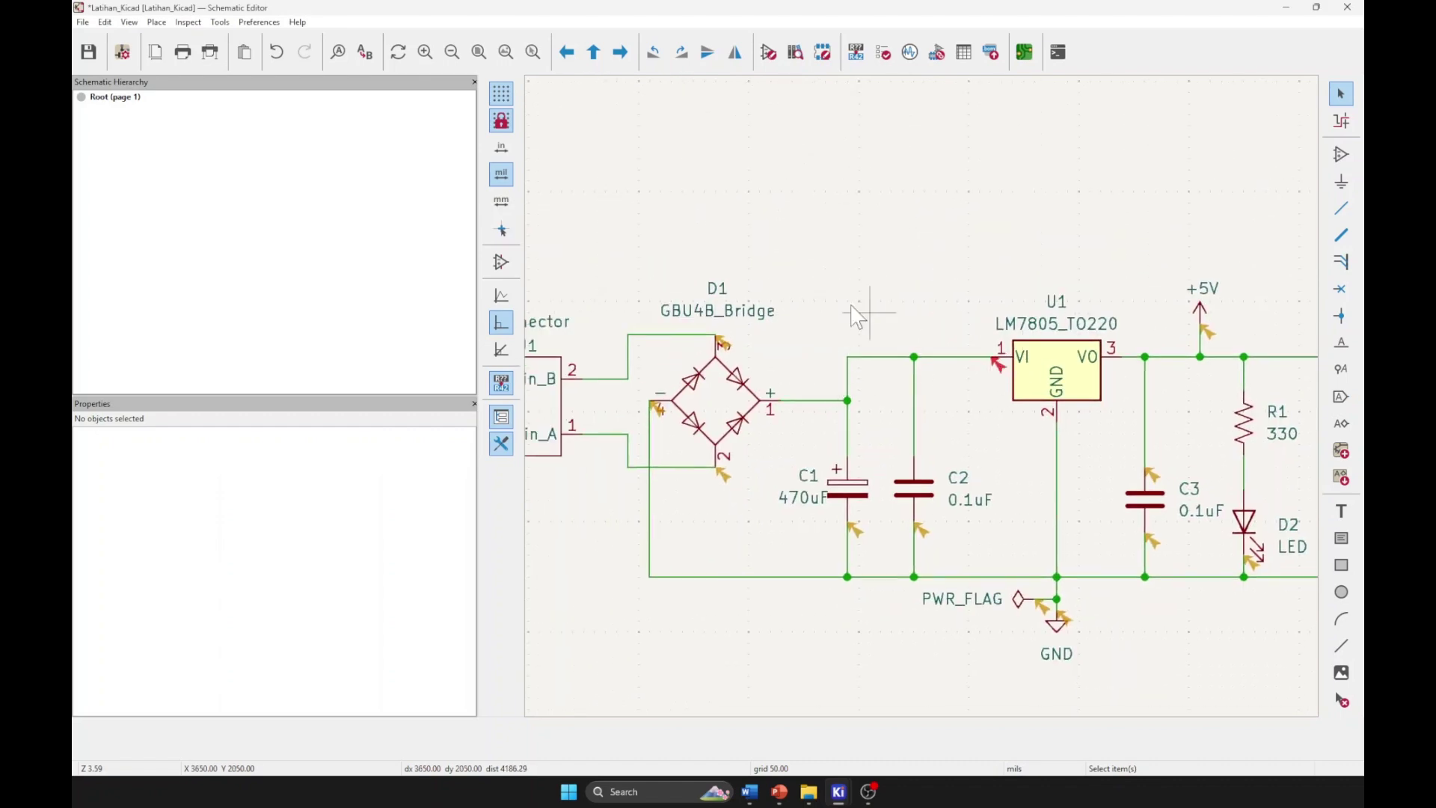
{"action": "double_click", "coordinate": [1024, 383]}
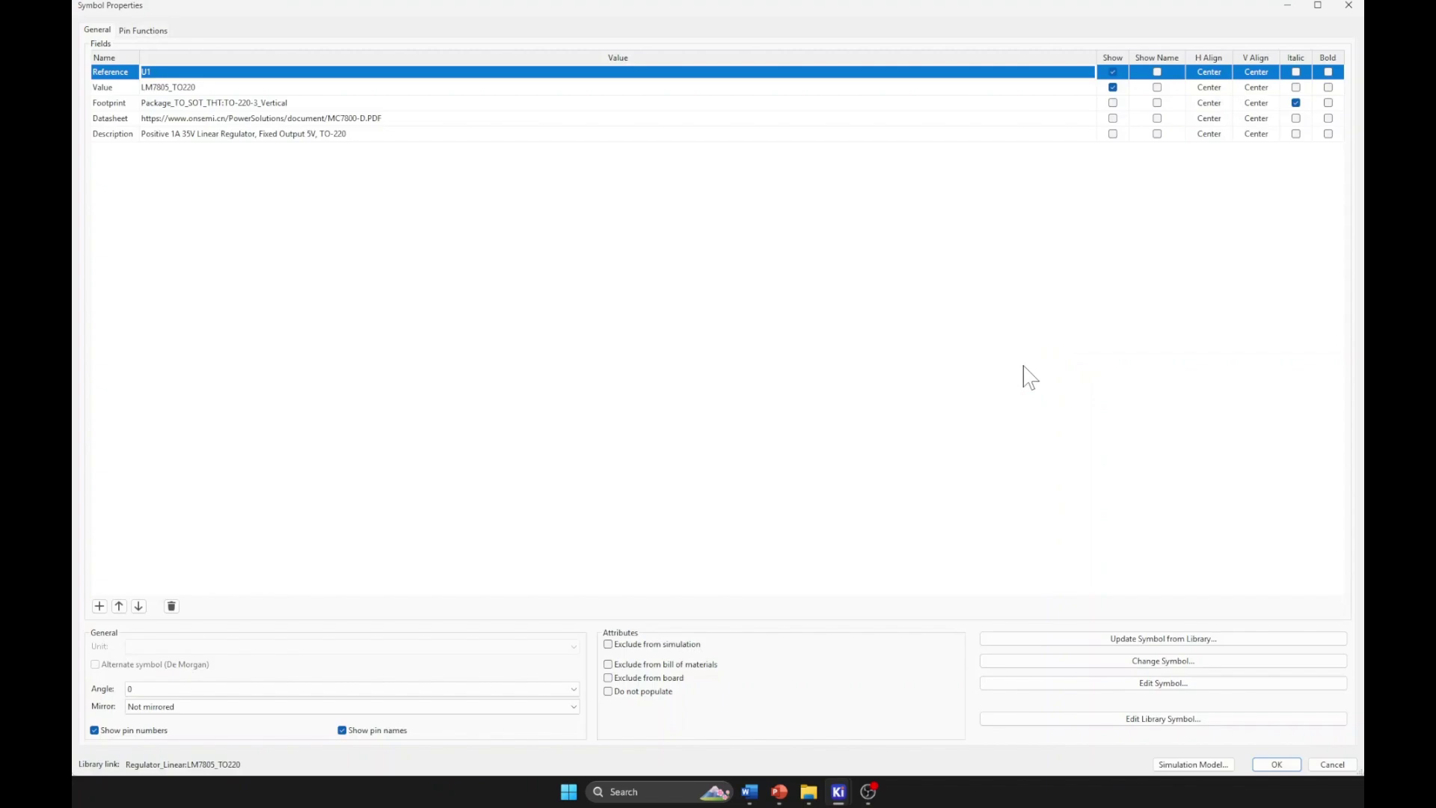
{"action": "left_click", "coordinate": [143, 31]}
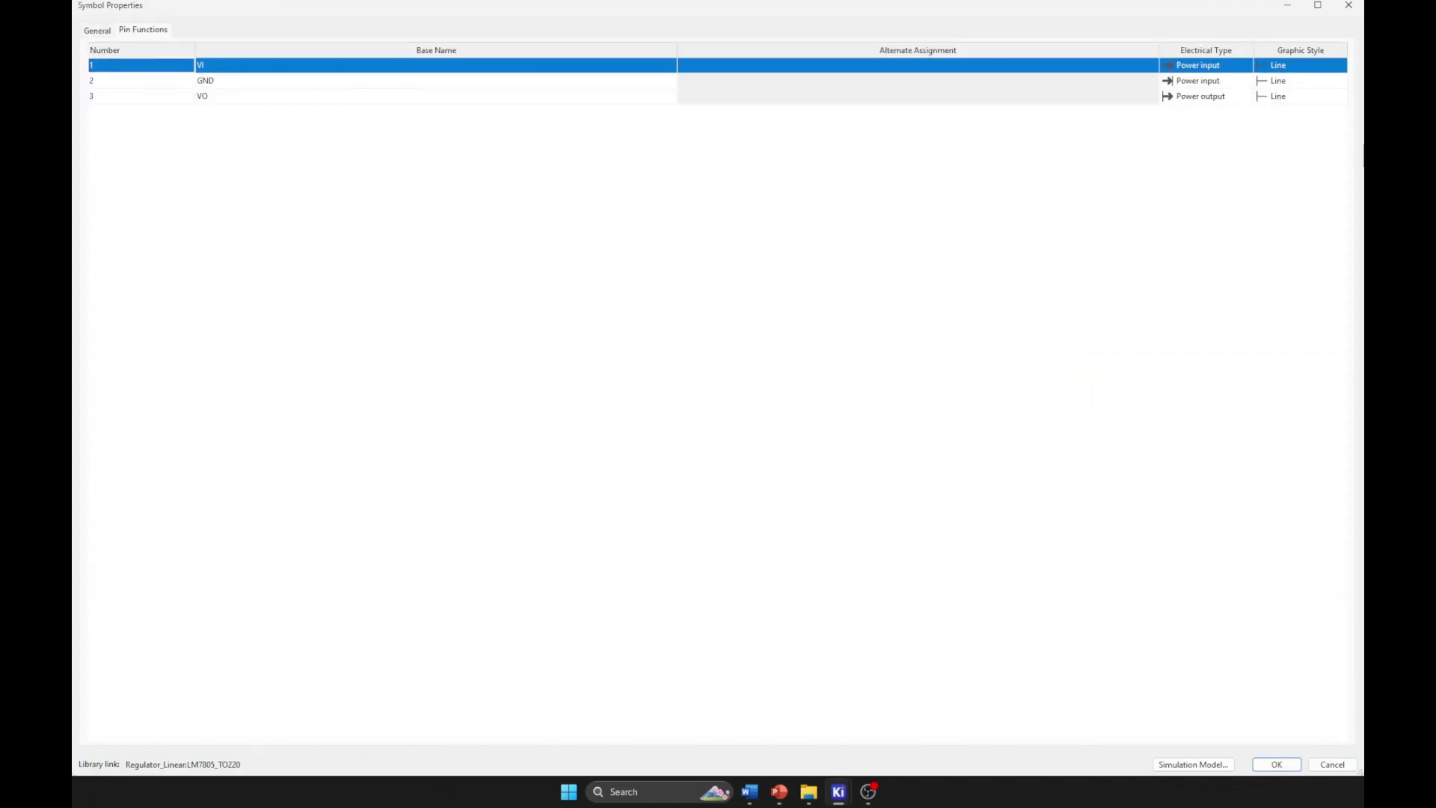
{"action": "left_click", "coordinate": [1349, 5]}
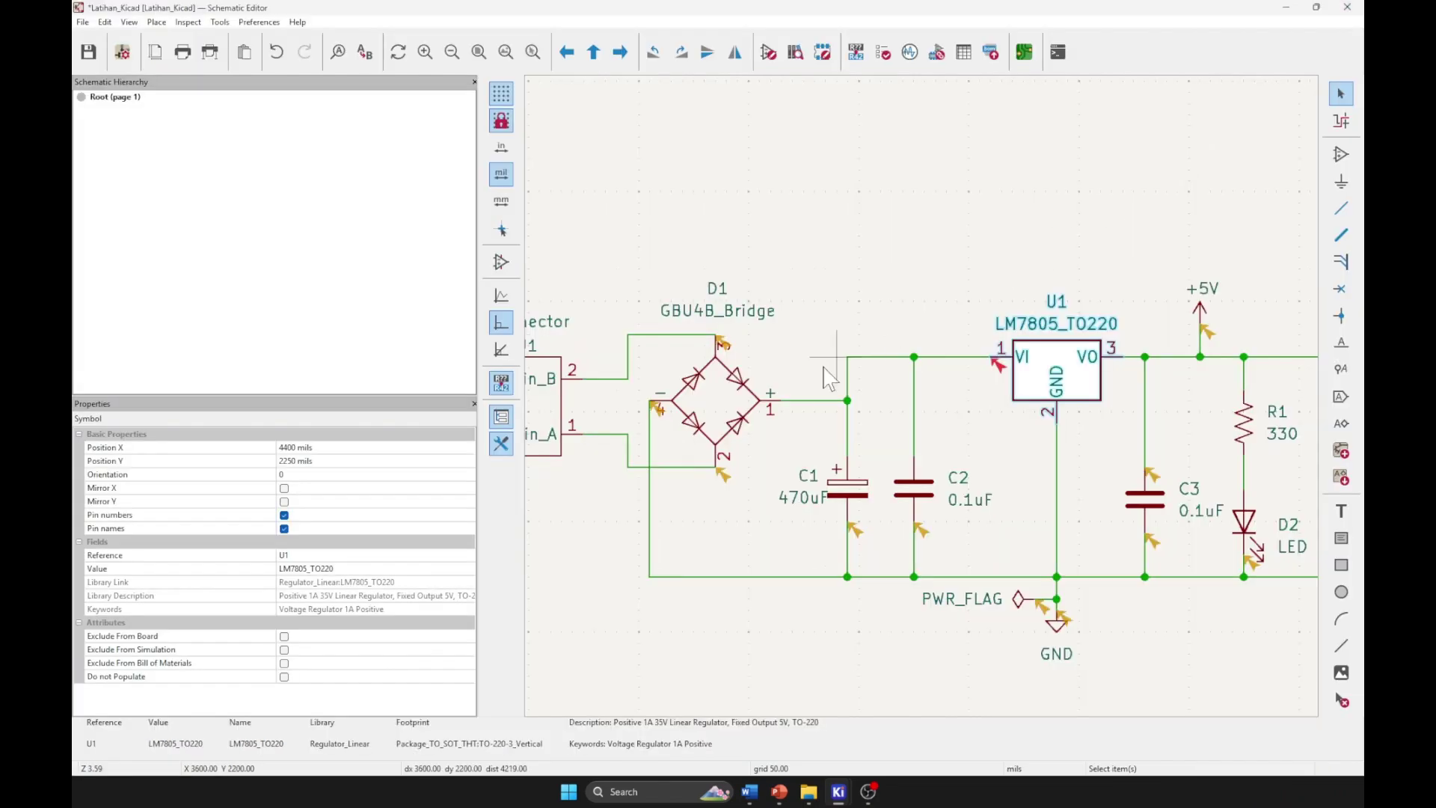
Inspect the pin functions of bridge rectifier D1 in its symbol properties and close them without changes
{"action": "middle_click_drag", "start_coordinate": [766, 397], "coordinate": [845, 386]}
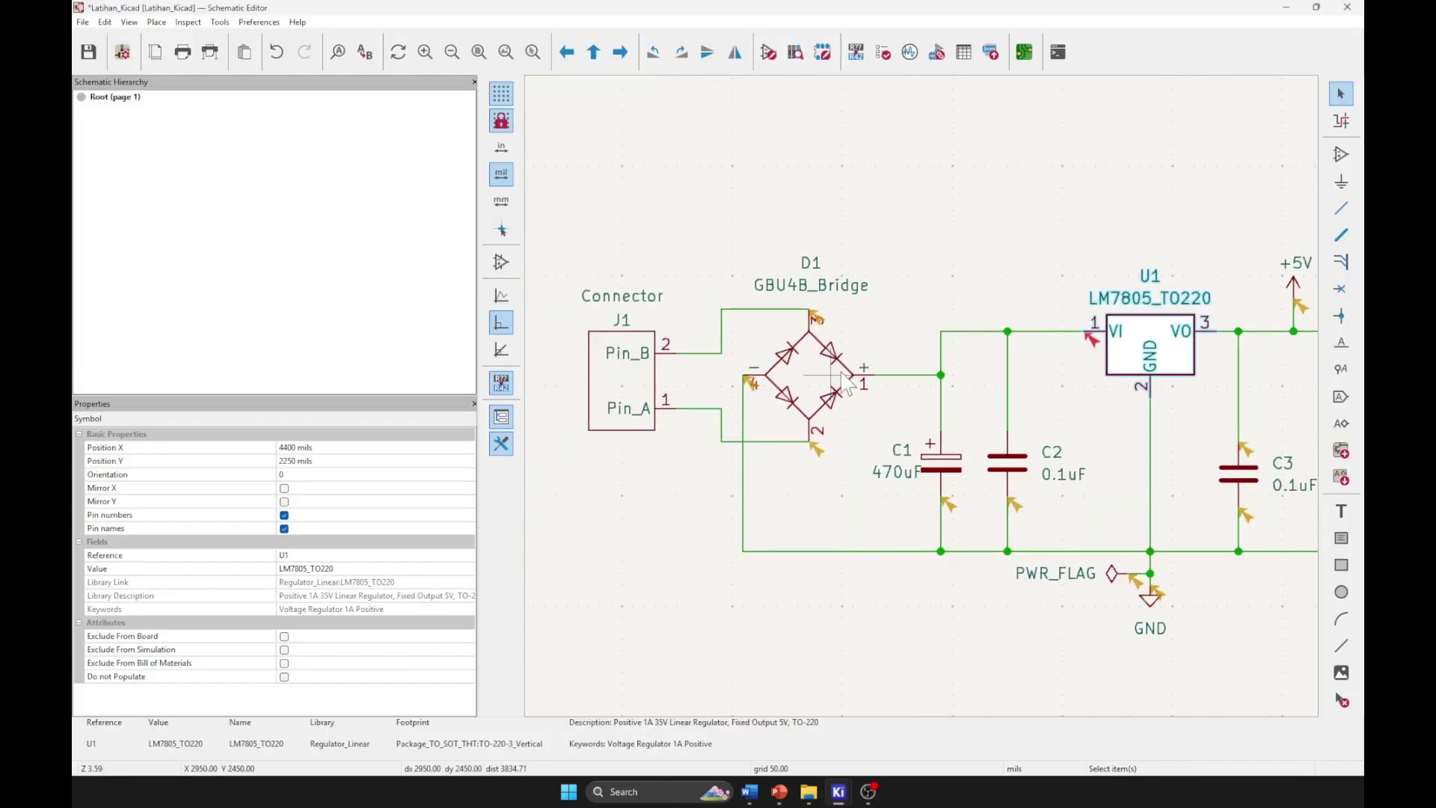
{"action": "left_click", "coordinate": [847, 384]}
{"action": "double_click", "coordinate": [848, 384]}
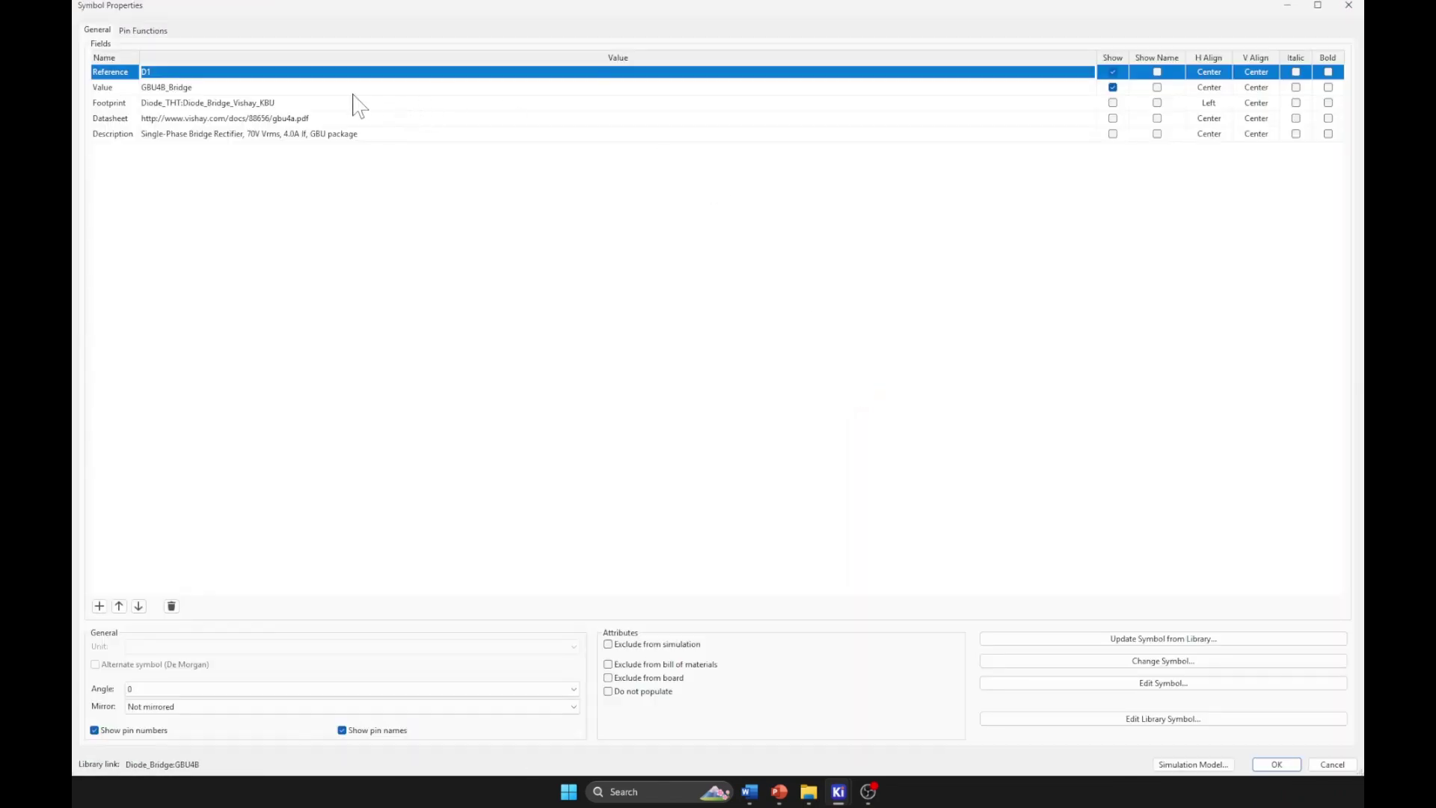
{"action": "left_click", "coordinate": [139, 30]}
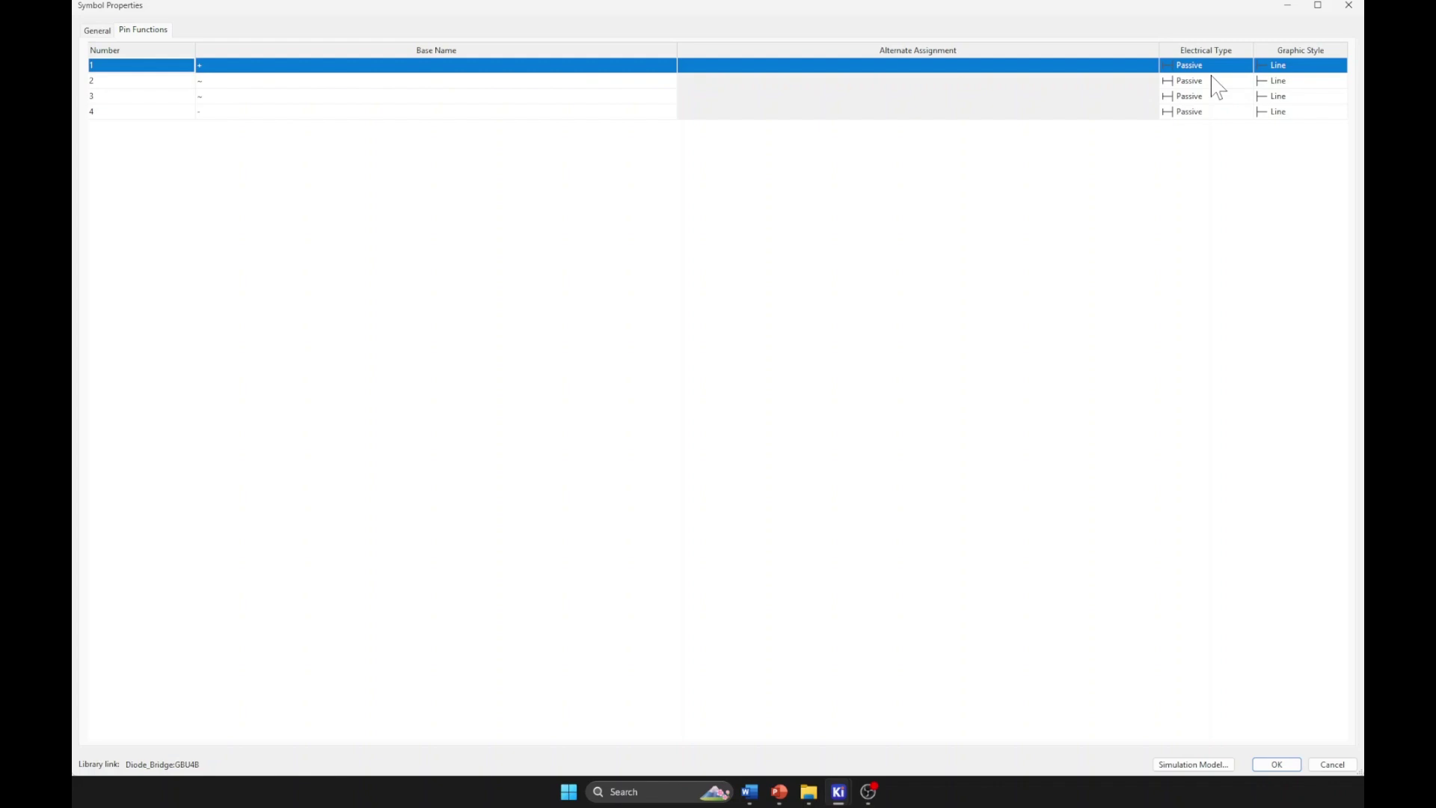
{"action": "left_click", "coordinate": [1349, 5]}
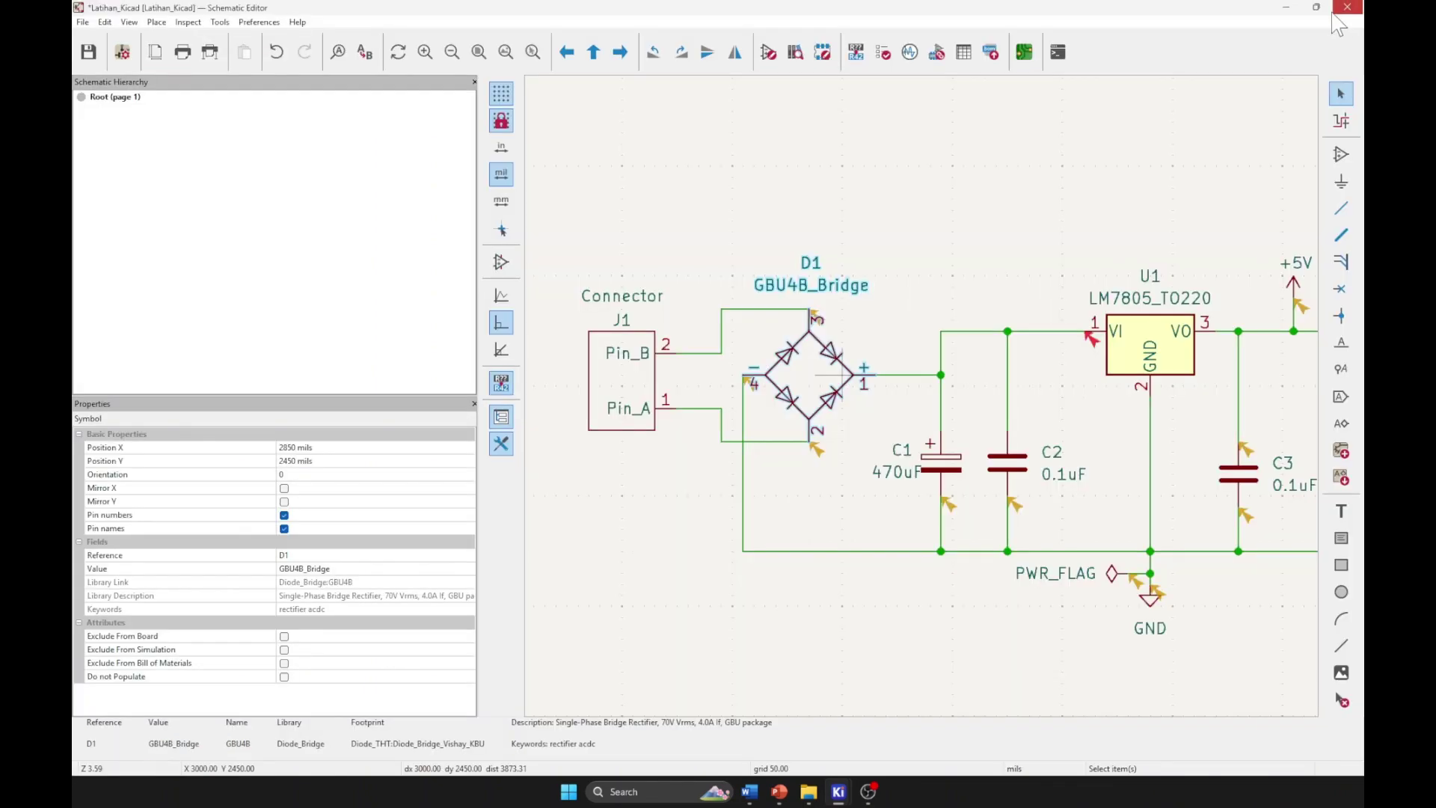
Open the schematic's copy of bridge rectifier D1 in a maximized Symbol Editor and fit the whole symbol in view
{"action": "scroll", "coordinate": [886, 268], "scroll_direction": "up", "scroll_amount": 1}
{"action": "scroll", "coordinate": [886, 267], "scroll_direction": "down", "scroll_amount": 3, "text": "shift"}
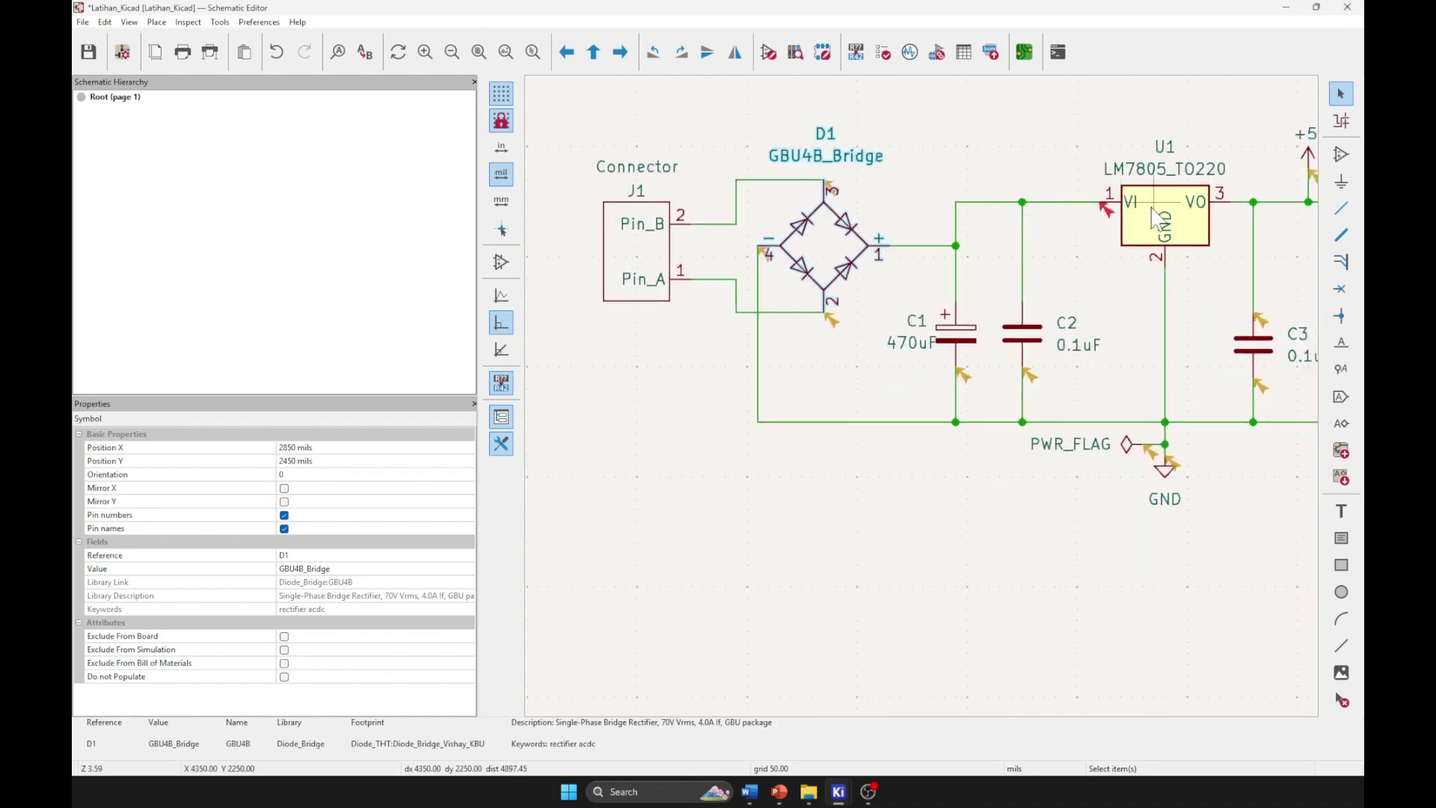
{"action": "right_click", "coordinate": [851, 262]}
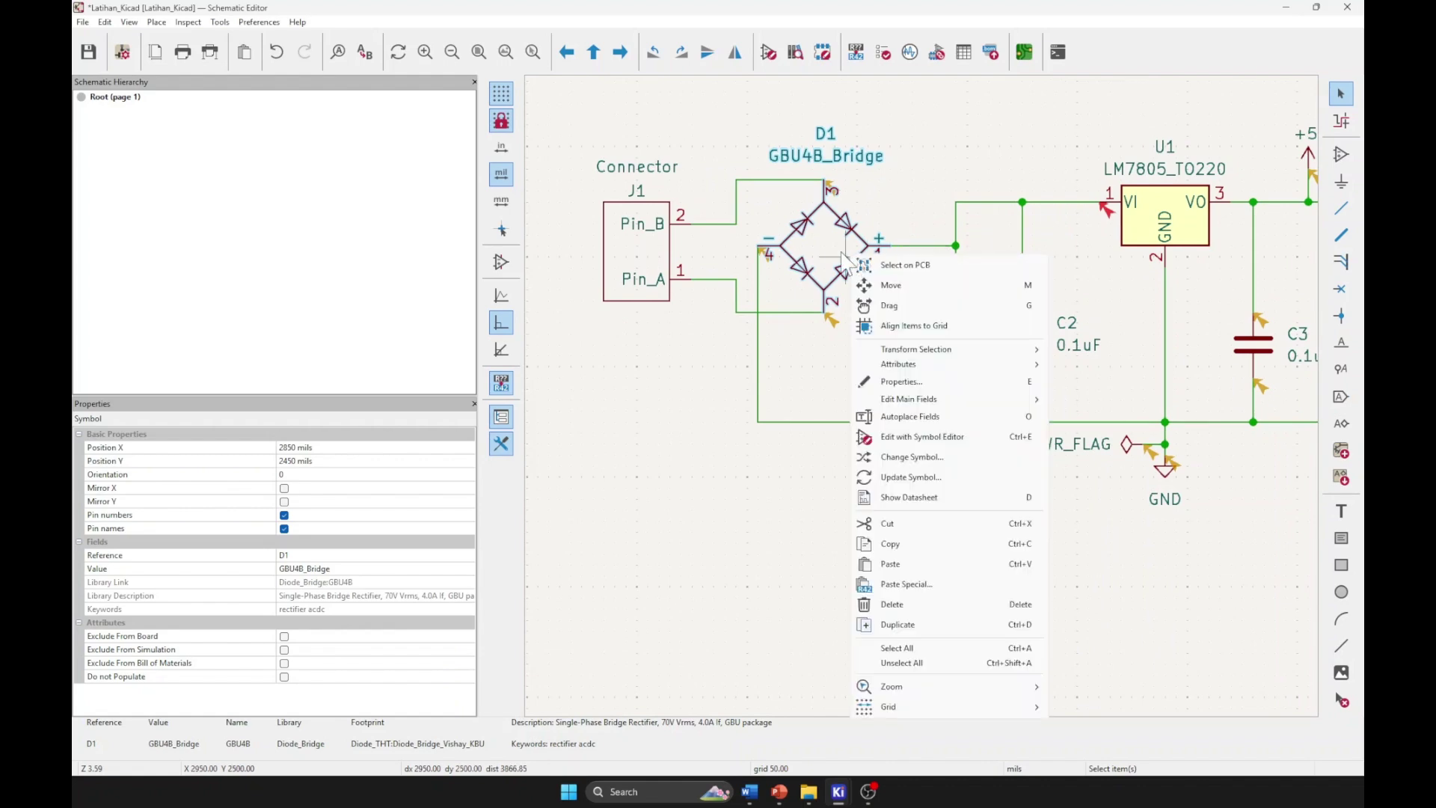
{"action": "left_click", "coordinate": [946, 146]}
{"action": "left_click", "coordinate": [855, 255]}
{"action": "double_click", "coordinate": [855, 256]}
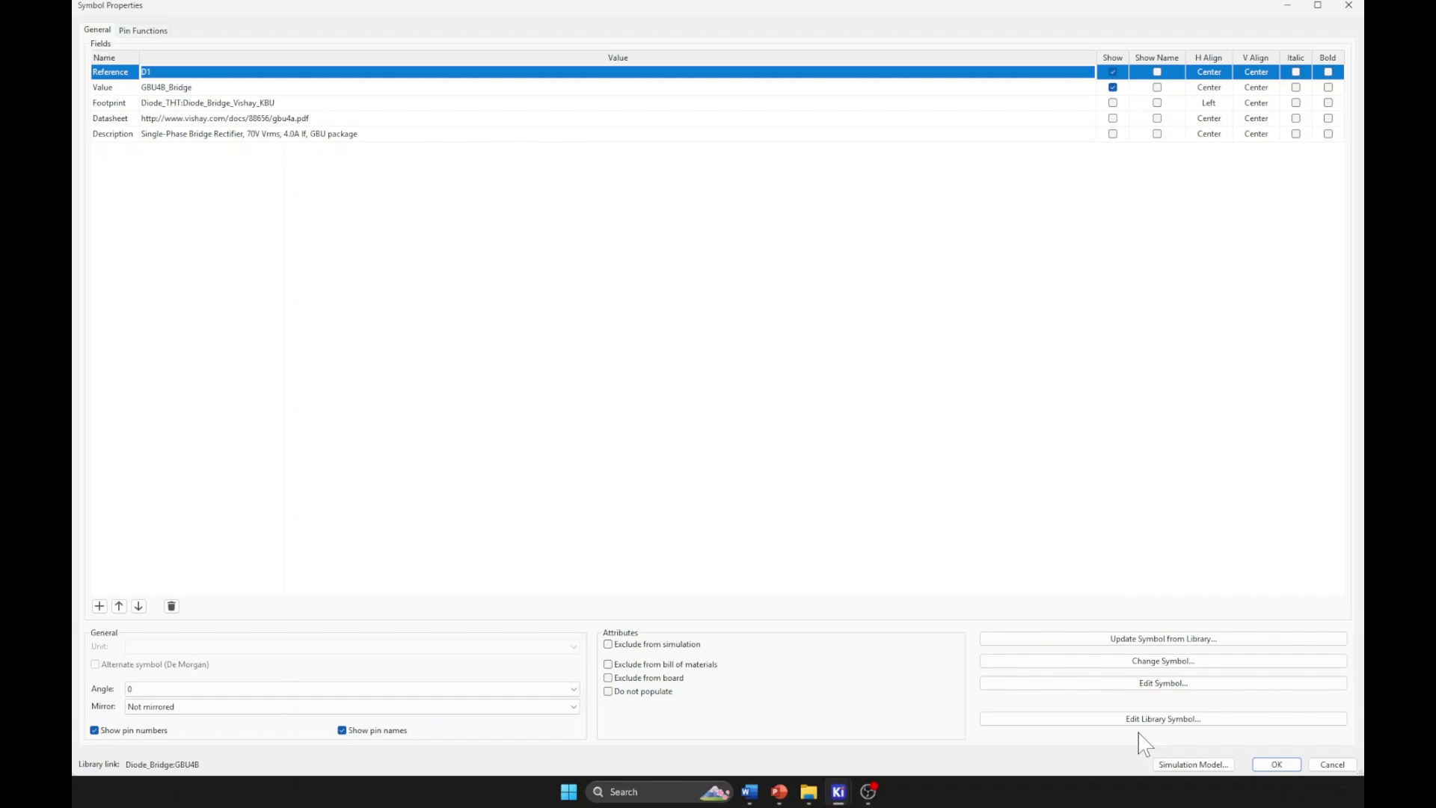
{"action": "left_click", "coordinate": [1152, 684]}
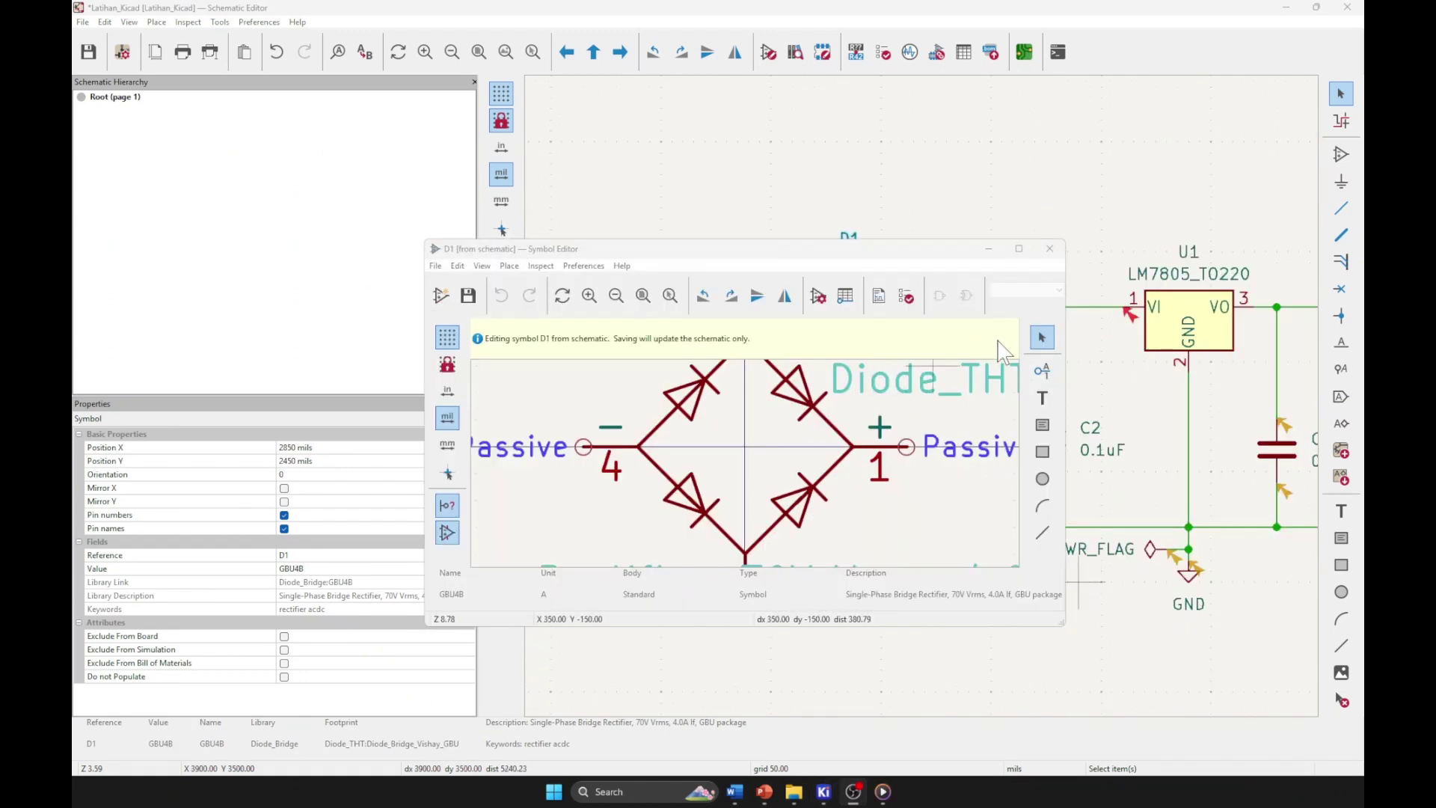
{"action": "left_click", "coordinate": [1018, 249]}
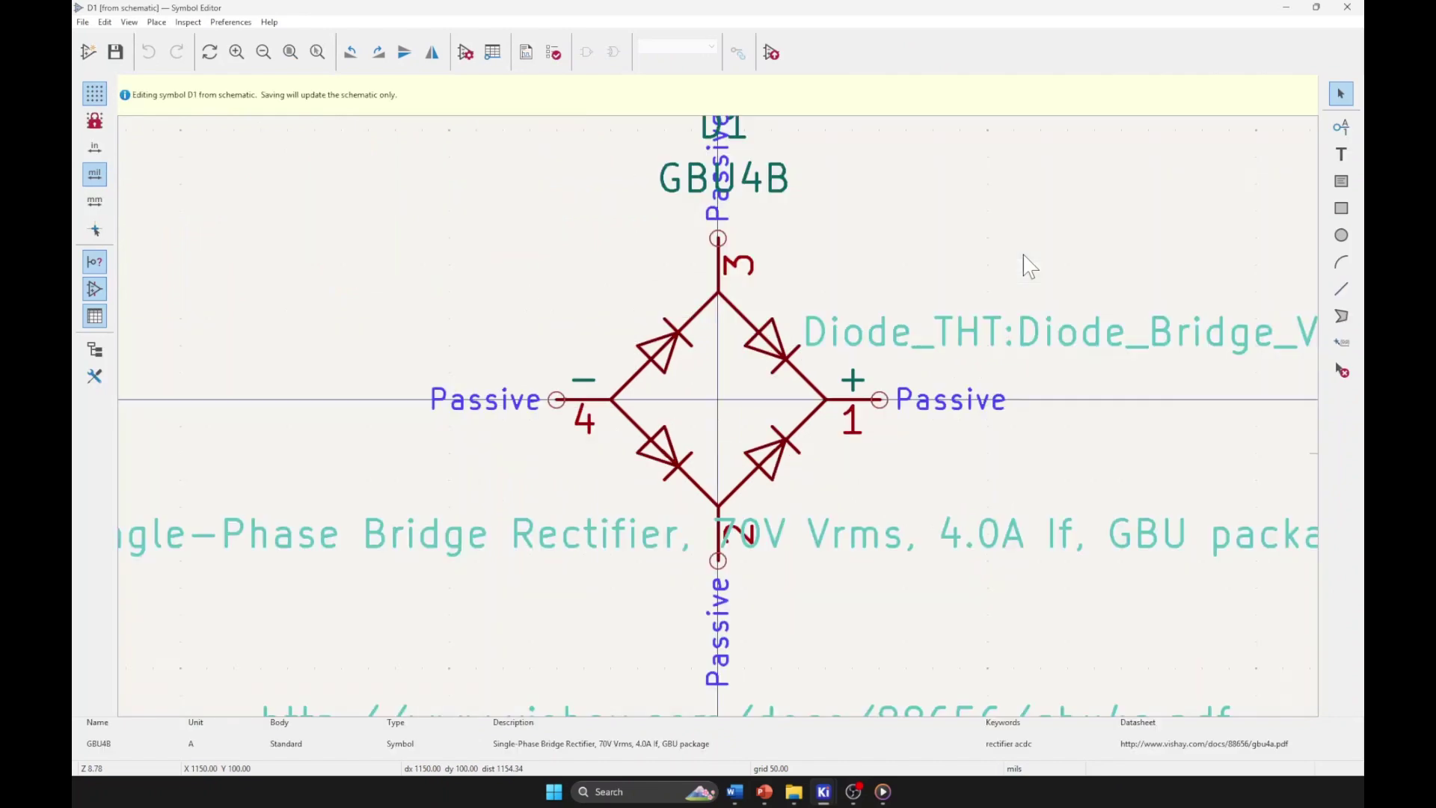
{"action": "key", "text": "Home"}
{"action": "middle_click_drag", "start_coordinate": [763, 417], "coordinate": [850, 413]}
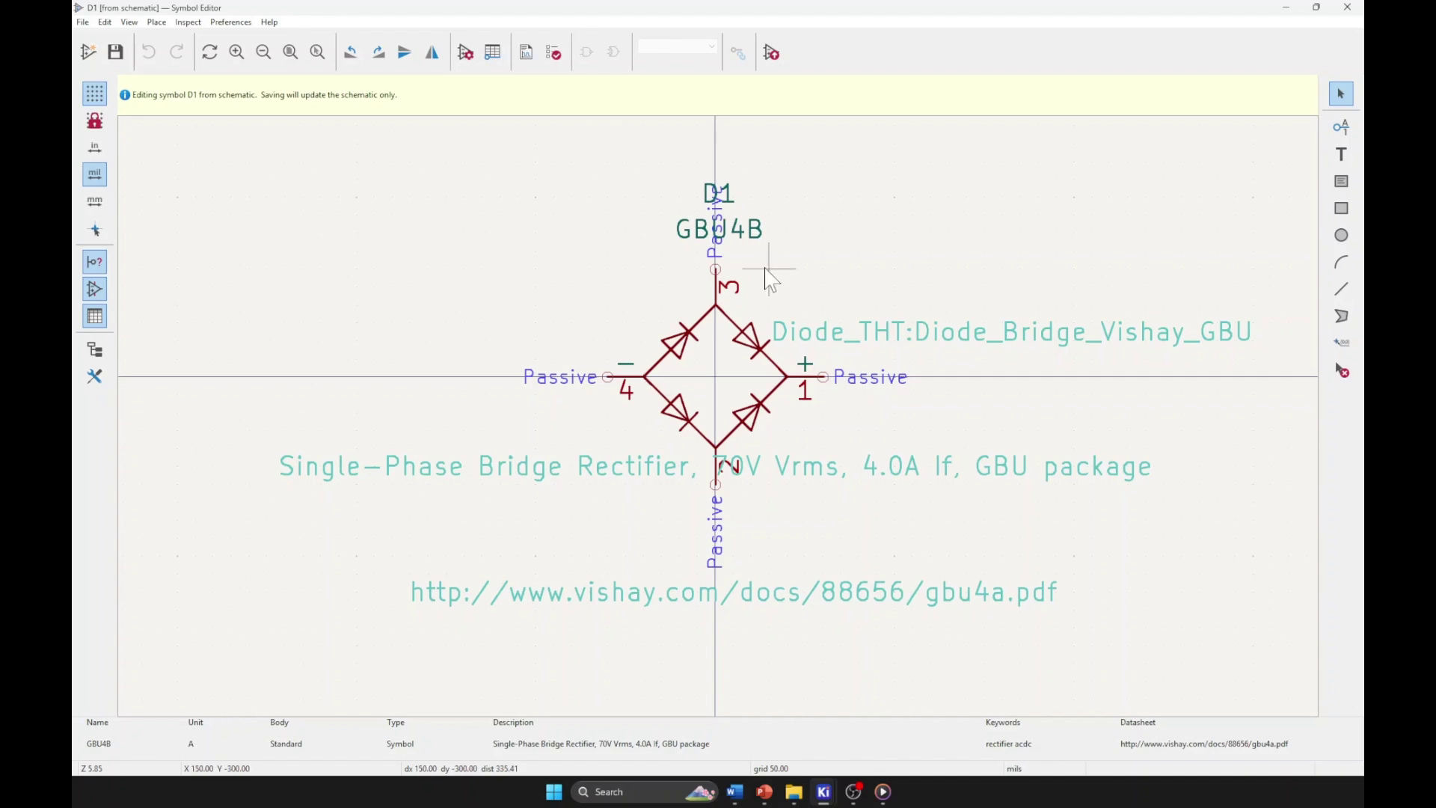
Set the electrical type of D1's positive pin 1 to Power output
{"action": "double_click", "coordinate": [812, 389]}
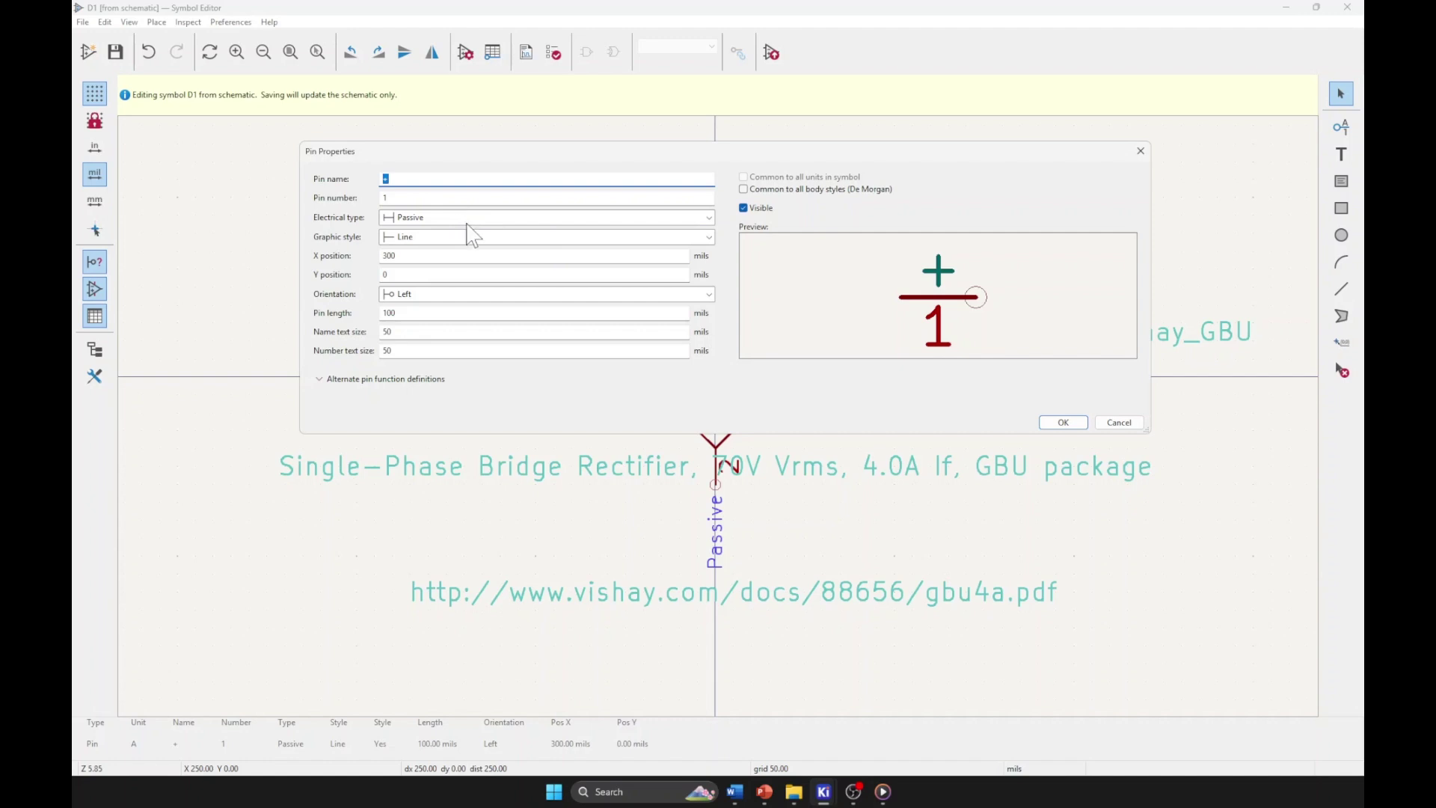
{"action": "left_click", "coordinate": [456, 217]}
{"action": "left_click", "coordinate": [482, 329]}
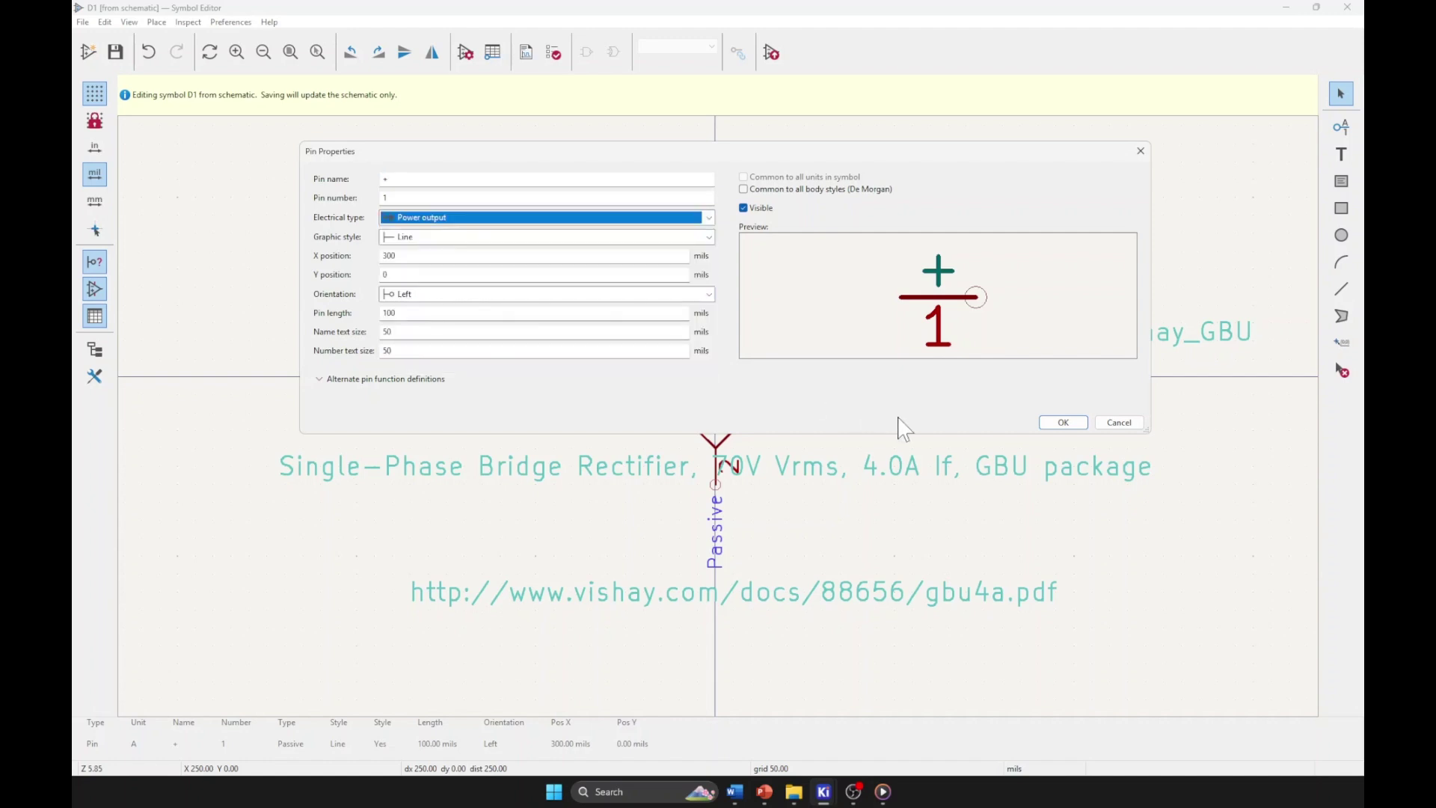
{"action": "left_click", "coordinate": [1061, 421]}
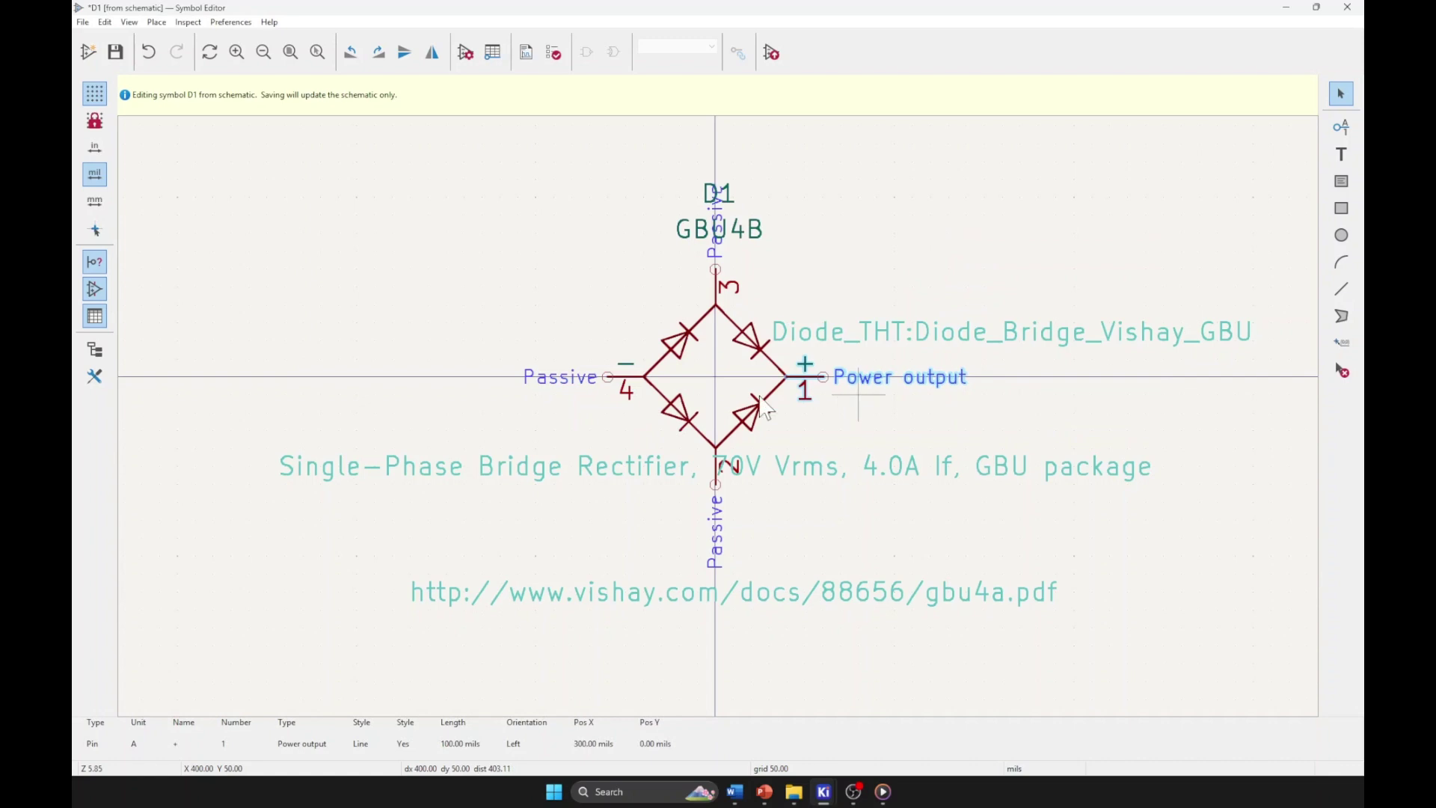
Set the electrical type of D1's negative pin 4 to Power output
{"action": "double_click", "coordinate": [618, 380]}
{"action": "left_click", "coordinate": [420, 219]}
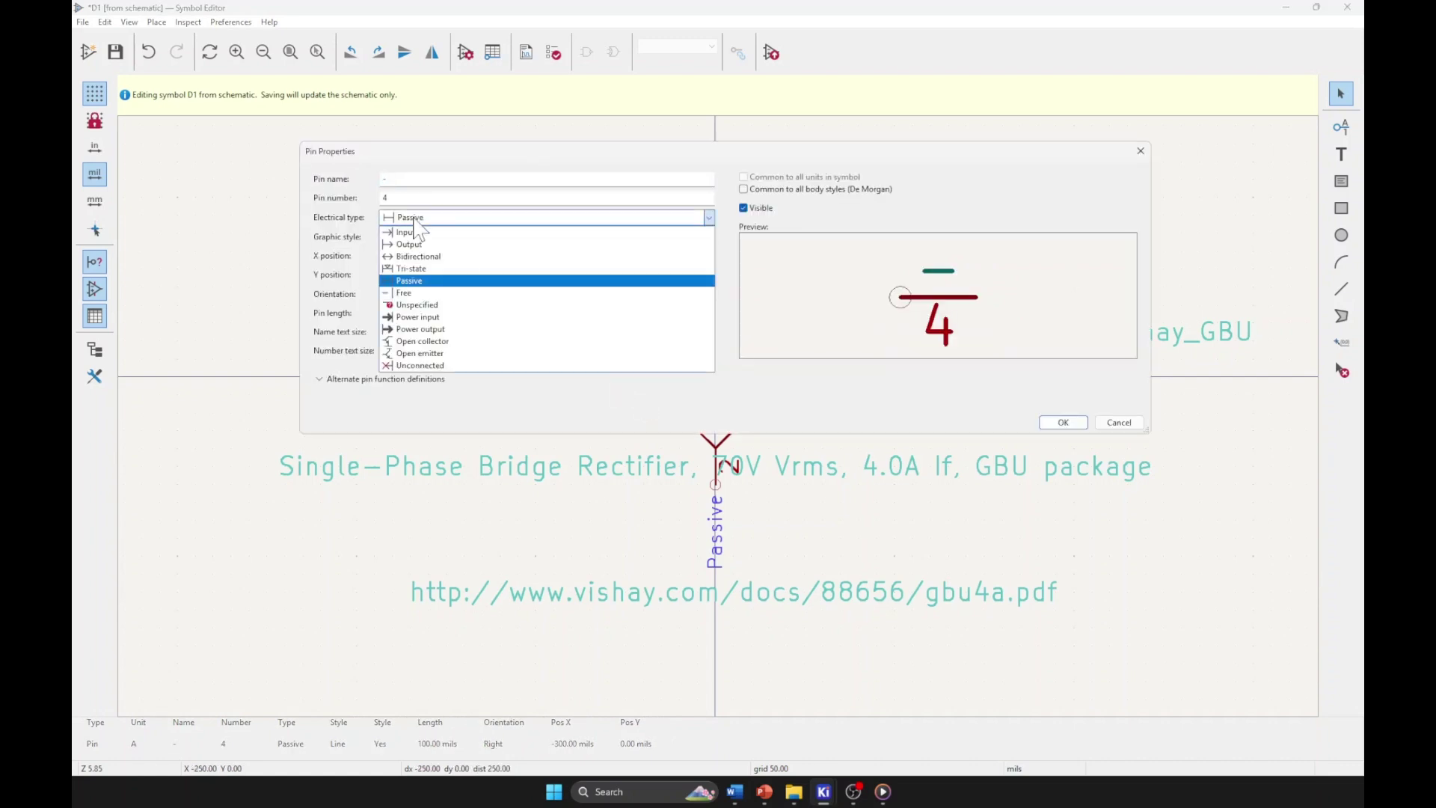
{"action": "left_click", "coordinate": [453, 329]}
{"action": "left_click", "coordinate": [1062, 422]}
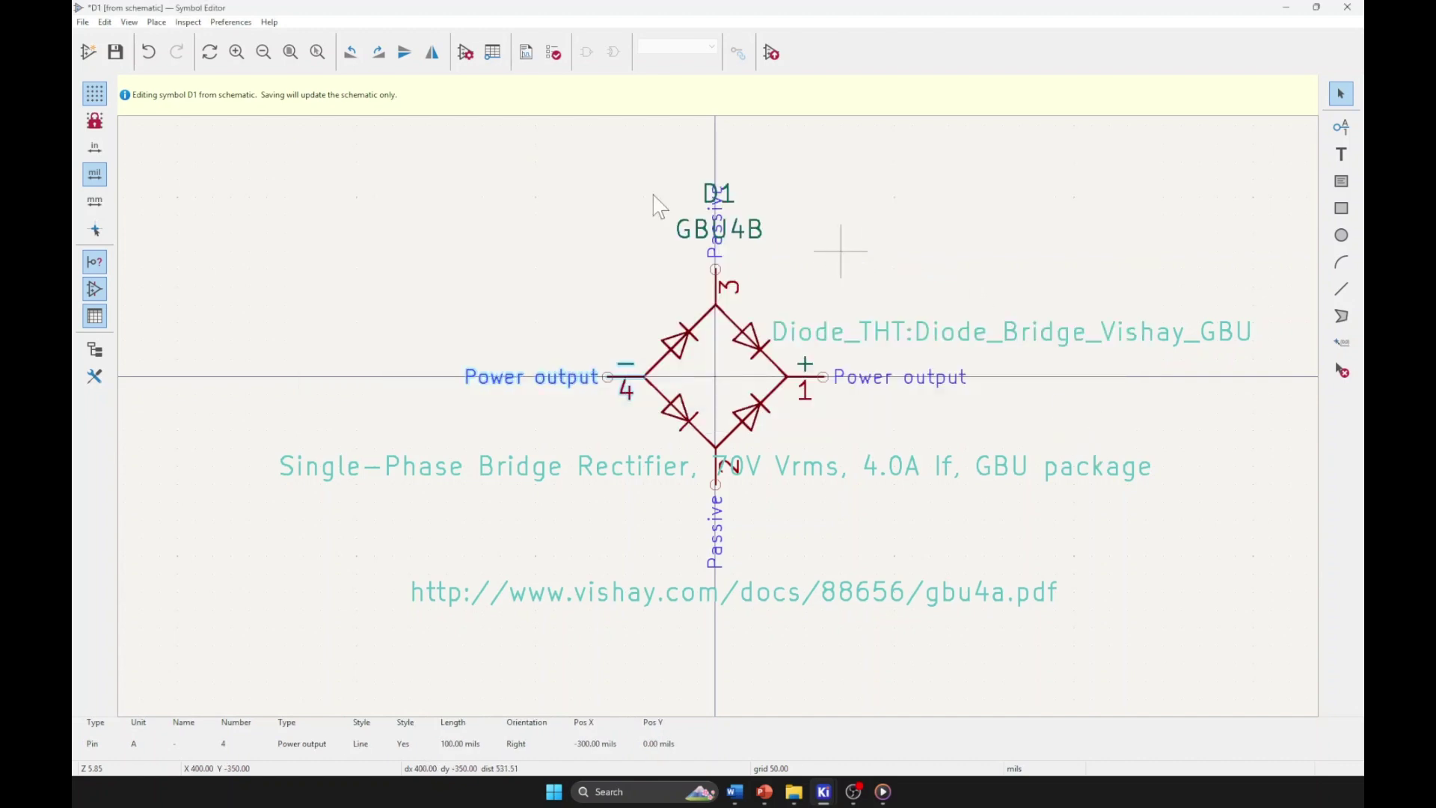
Save the edited D1 symbol to the schematic, return to the Schematic Editor and deselect D1
{"action": "left_click", "coordinate": [127, 58]}
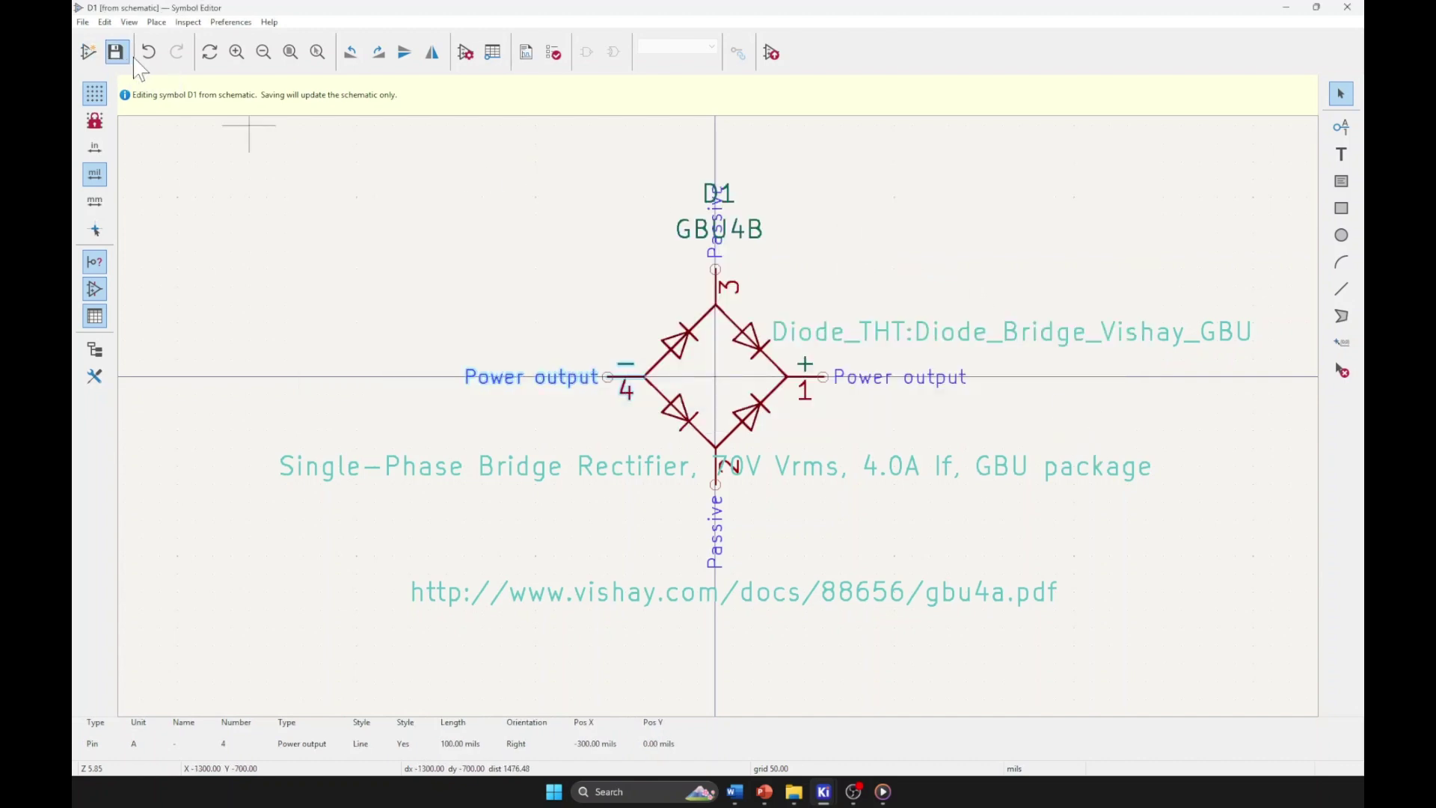
{"action": "left_click", "coordinate": [1286, 8]}
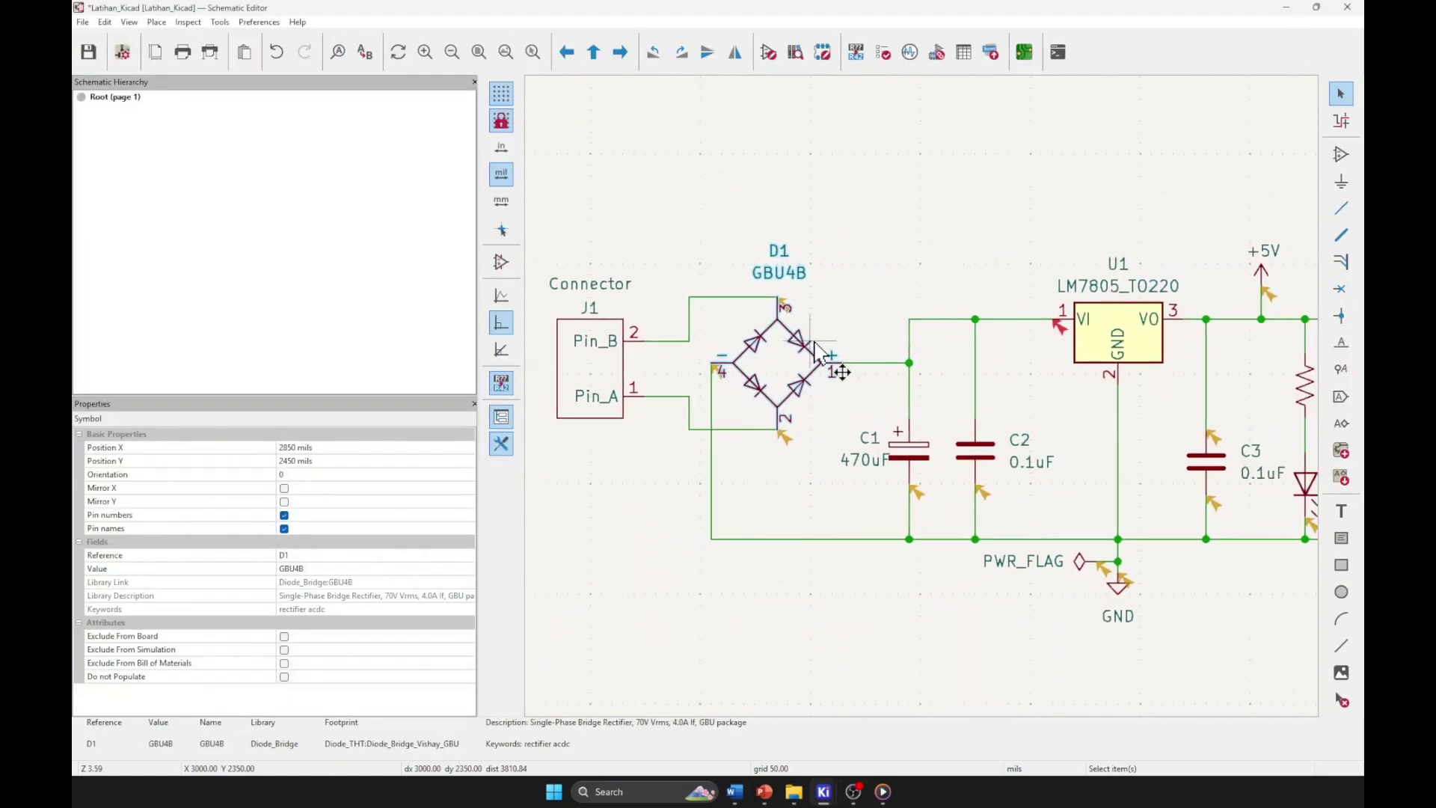
{"action": "right_click", "coordinate": [815, 315]}
{"action": "key", "text": "Escape"}
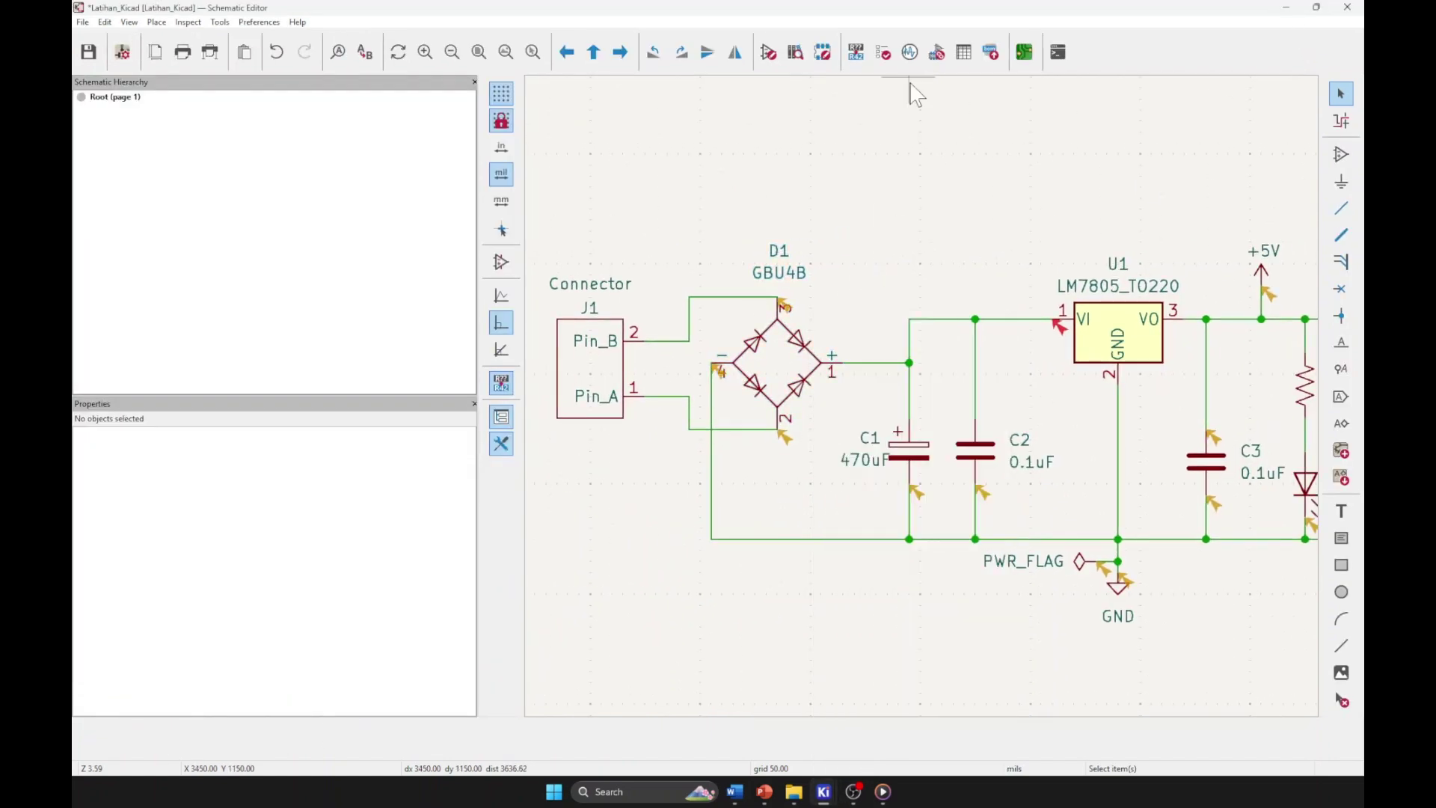
Rerun the electrical rules check, locate the listed pins of #FLG01 and D1 on the schematic, and close the checker
{"action": "left_click", "coordinate": [885, 51]}
{"action": "left_click", "coordinate": [575, 452]}
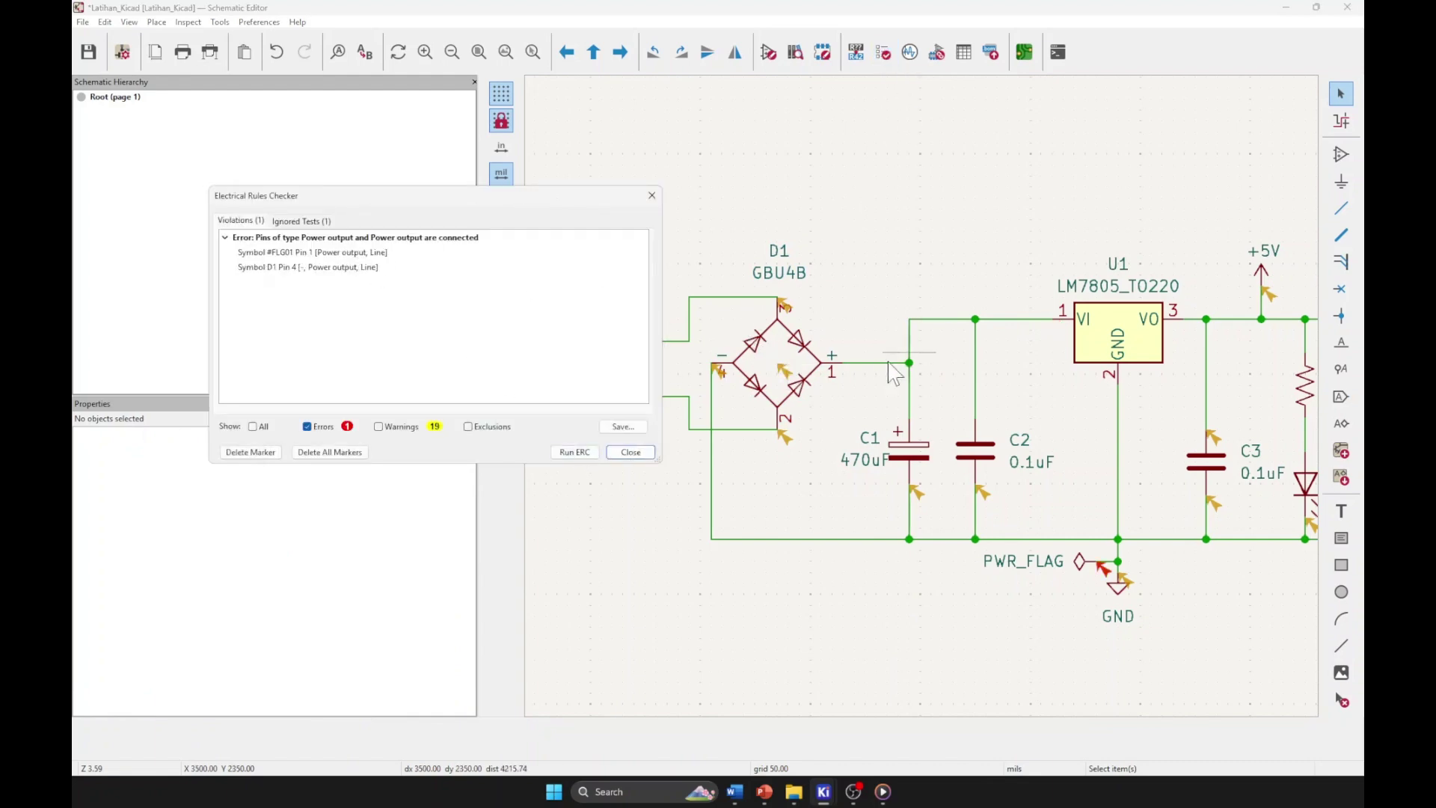
{"action": "middle_click_drag", "start_coordinate": [881, 328], "coordinate": [873, 330]}
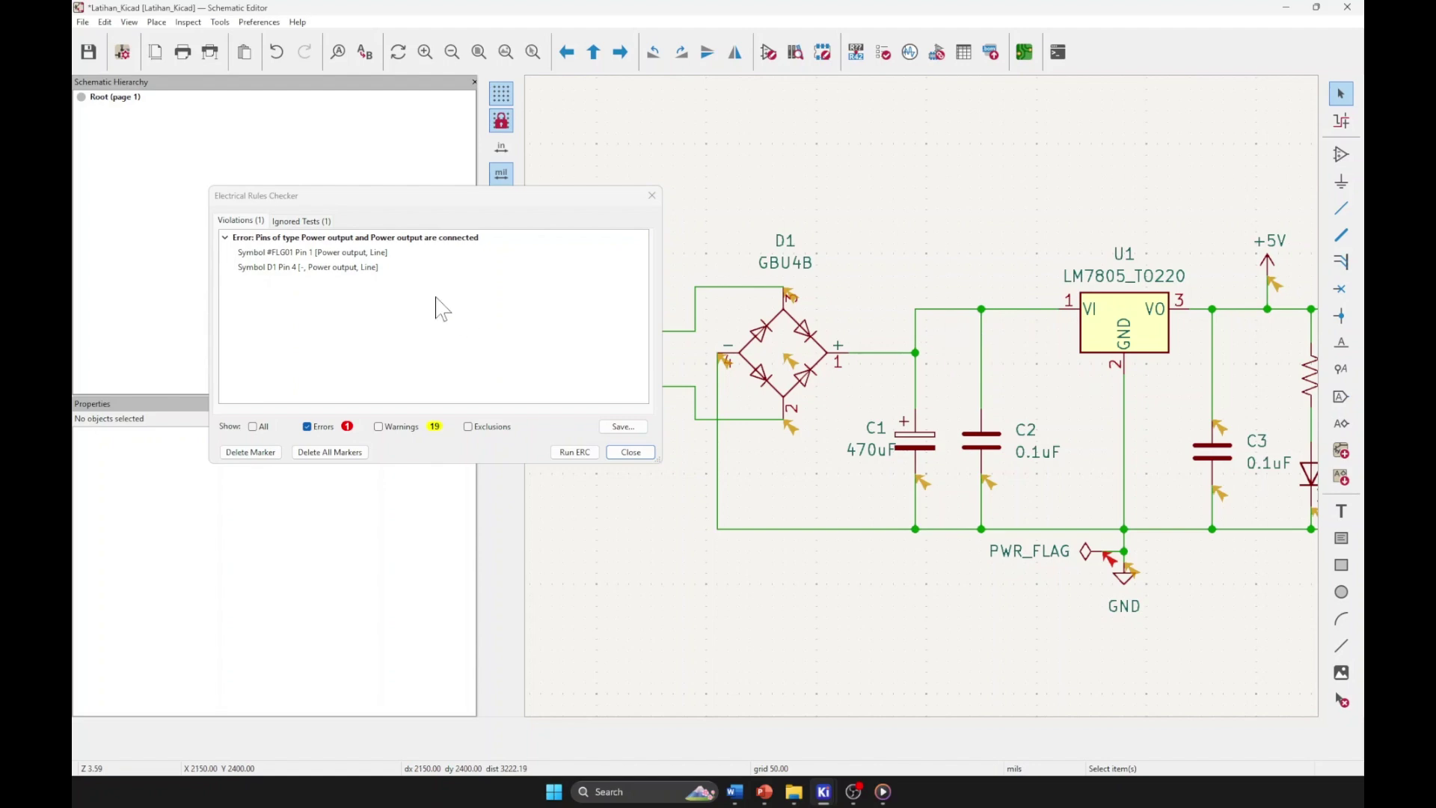
{"action": "left_click", "coordinate": [295, 269]}
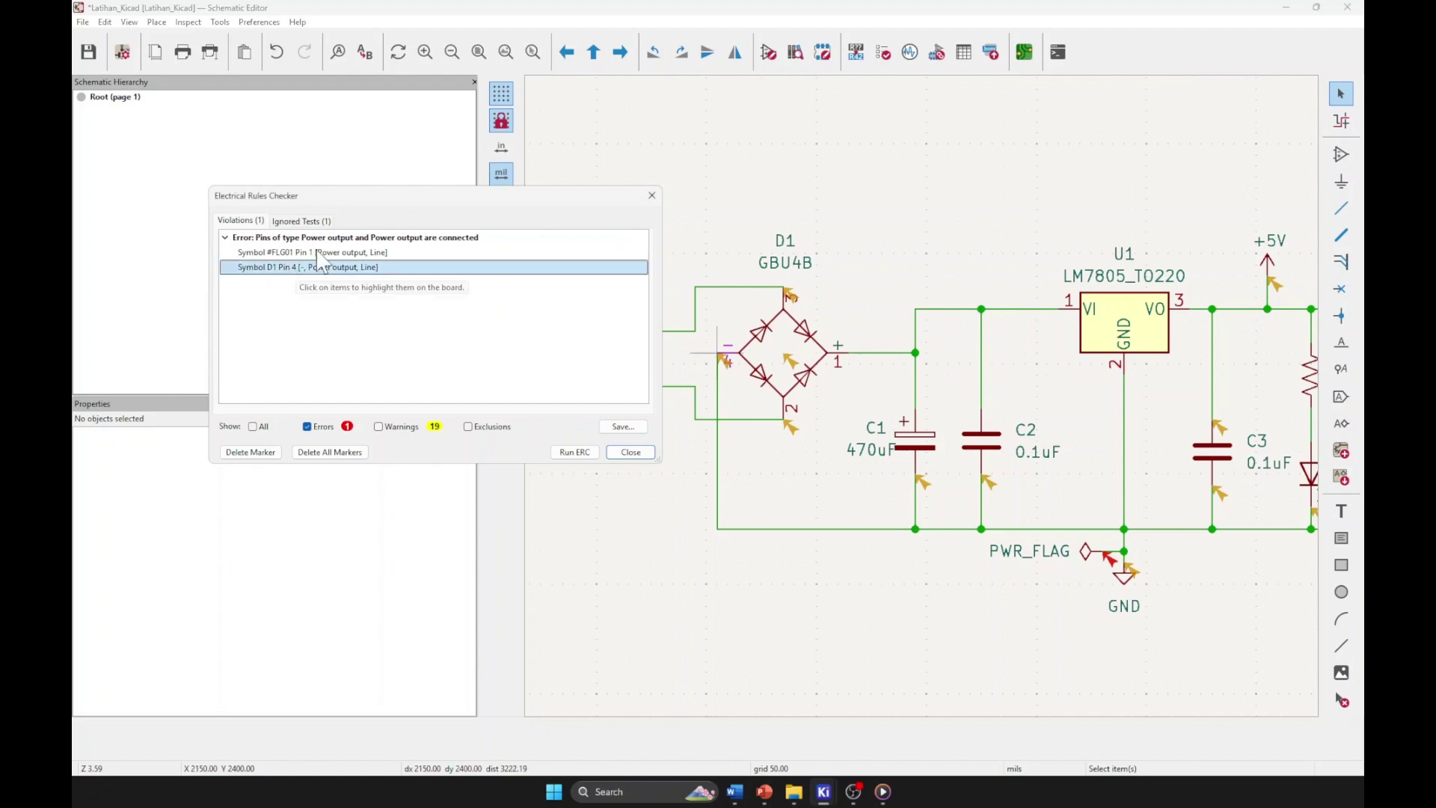
{"action": "left_click", "coordinate": [318, 253]}
{"action": "left_click", "coordinate": [321, 267]}
{"action": "left_click", "coordinate": [318, 253]}
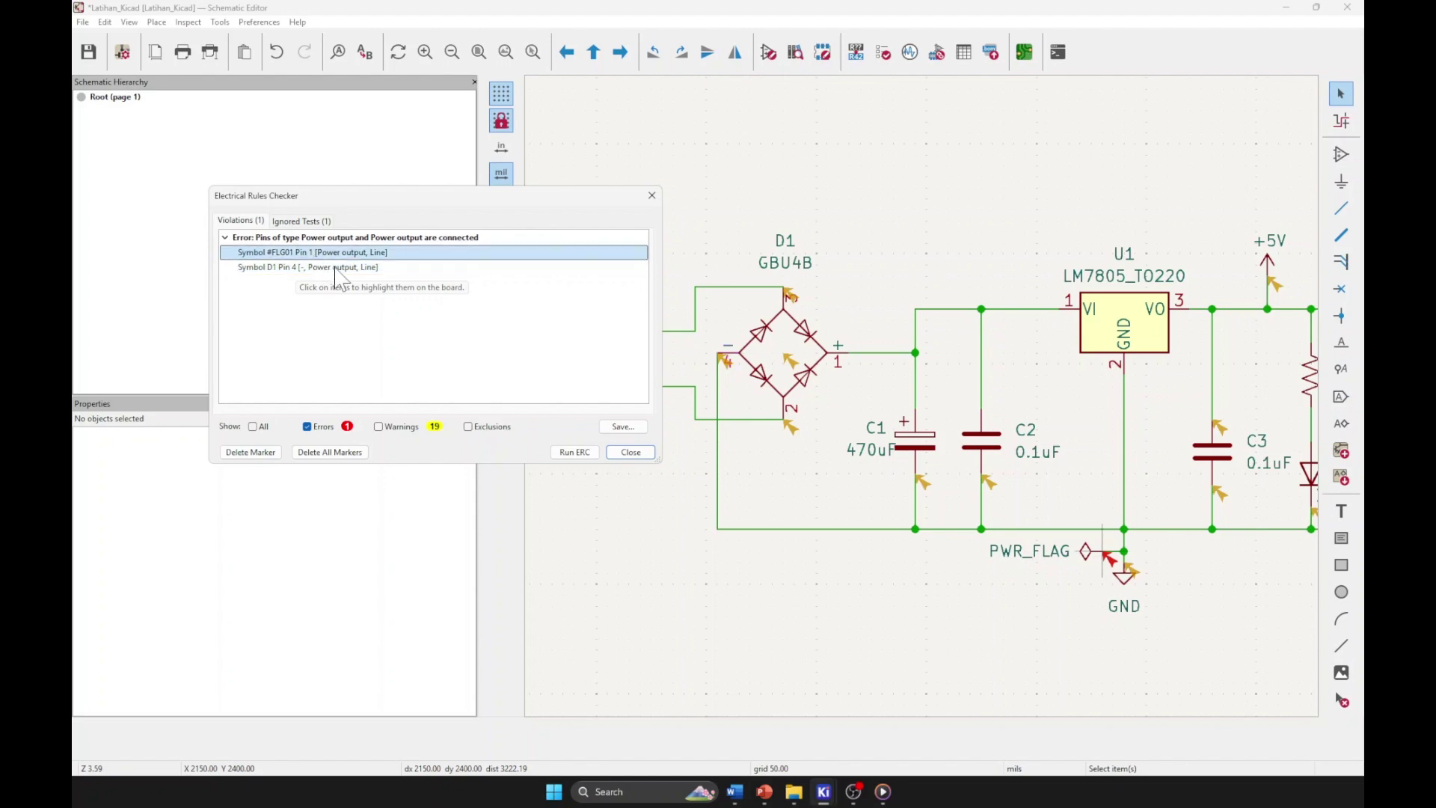
{"action": "left_click", "coordinate": [334, 270]}
{"action": "left_click", "coordinate": [630, 452]}
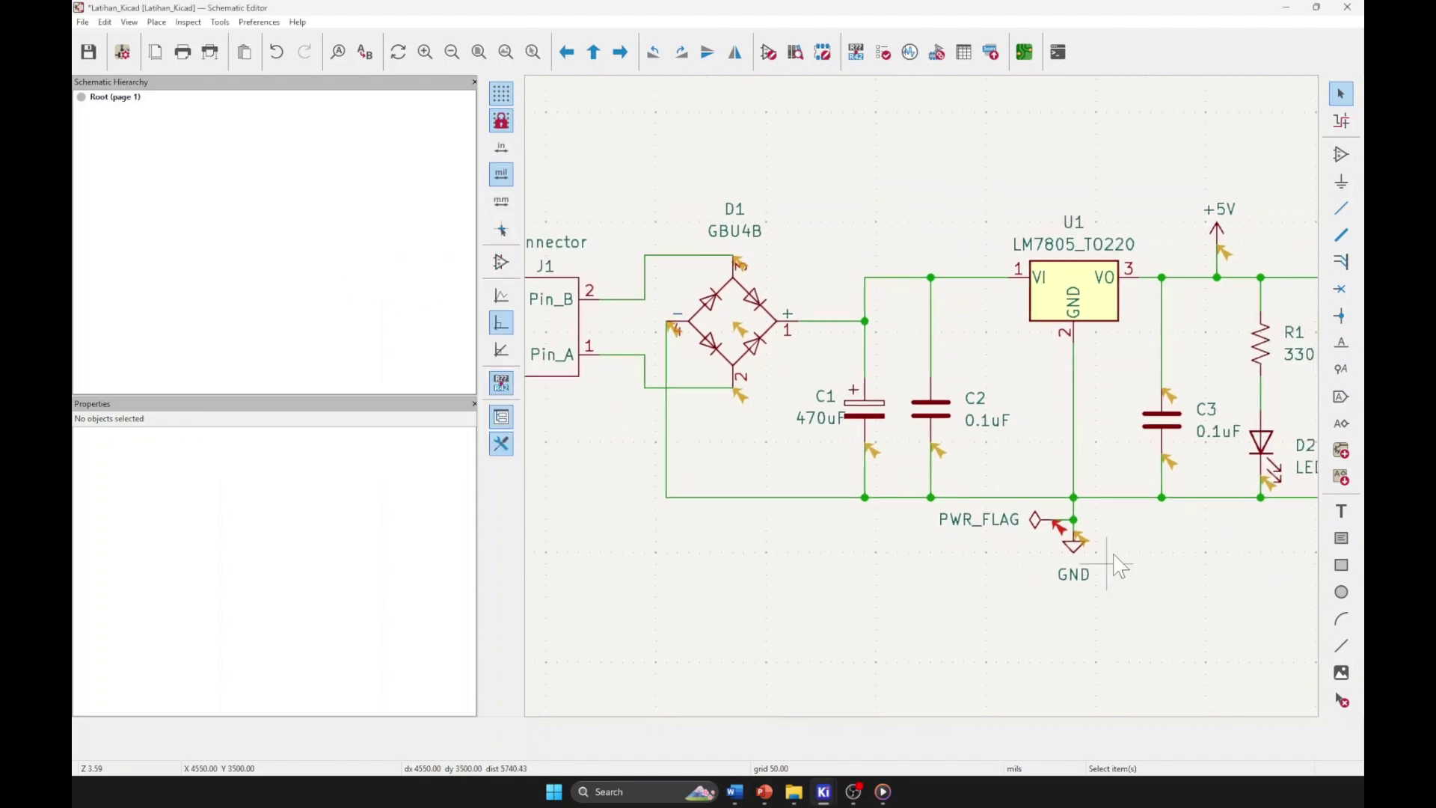
Inspect the pin function of the PWR_FLAG symbol beside GND in its properties and close them without changes
{"action": "scroll", "coordinate": [1113, 555], "scroll_direction": "up", "scroll_amount": 1}
{"action": "middle_click_drag", "start_coordinate": [763, 372], "coordinate": [959, 489]}
{"action": "scroll", "coordinate": [958, 489], "scroll_direction": "down", "scroll_amount": 1}
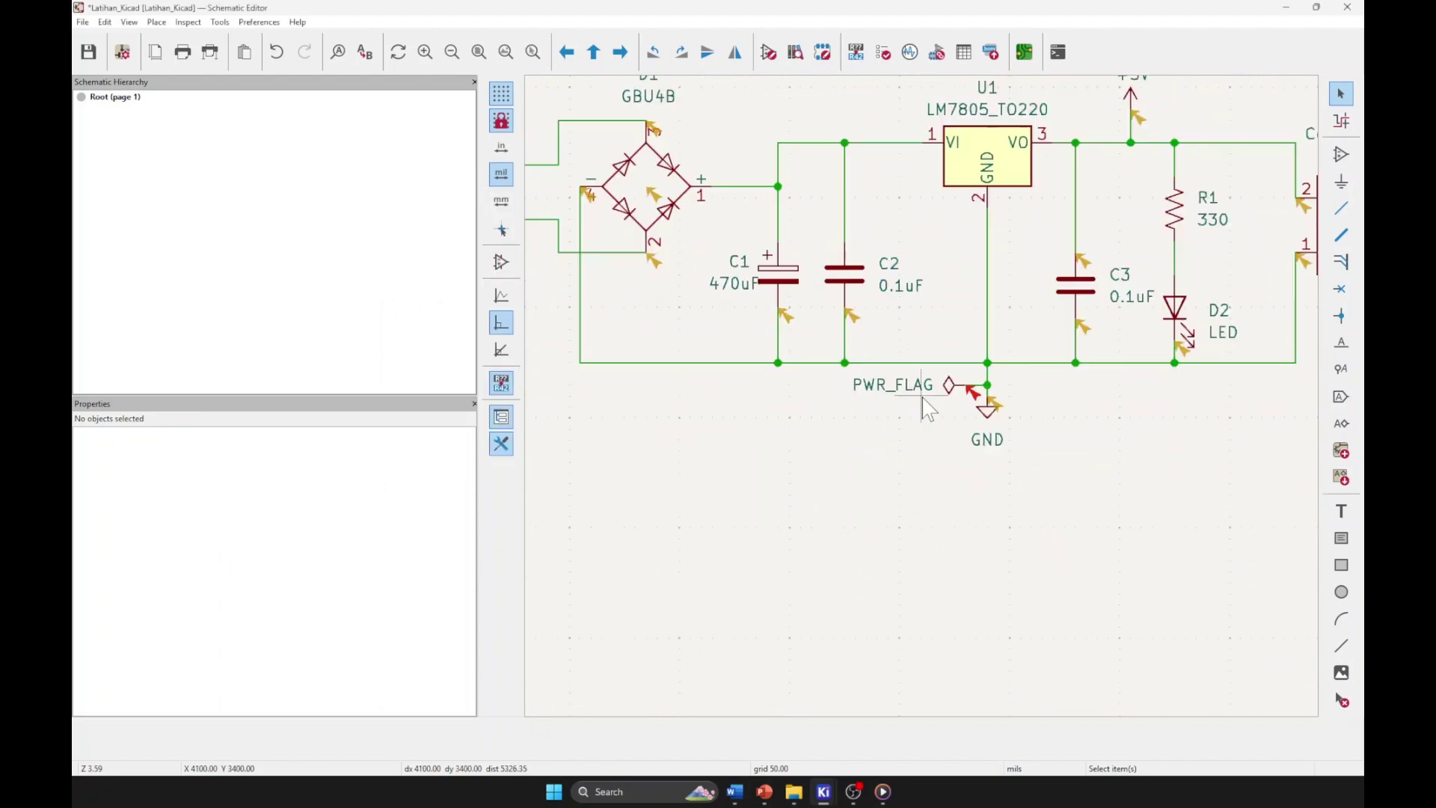
{"action": "middle_click_drag", "start_coordinate": [928, 410], "coordinate": [1054, 529]}
{"action": "left_click", "coordinate": [1006, 507]}
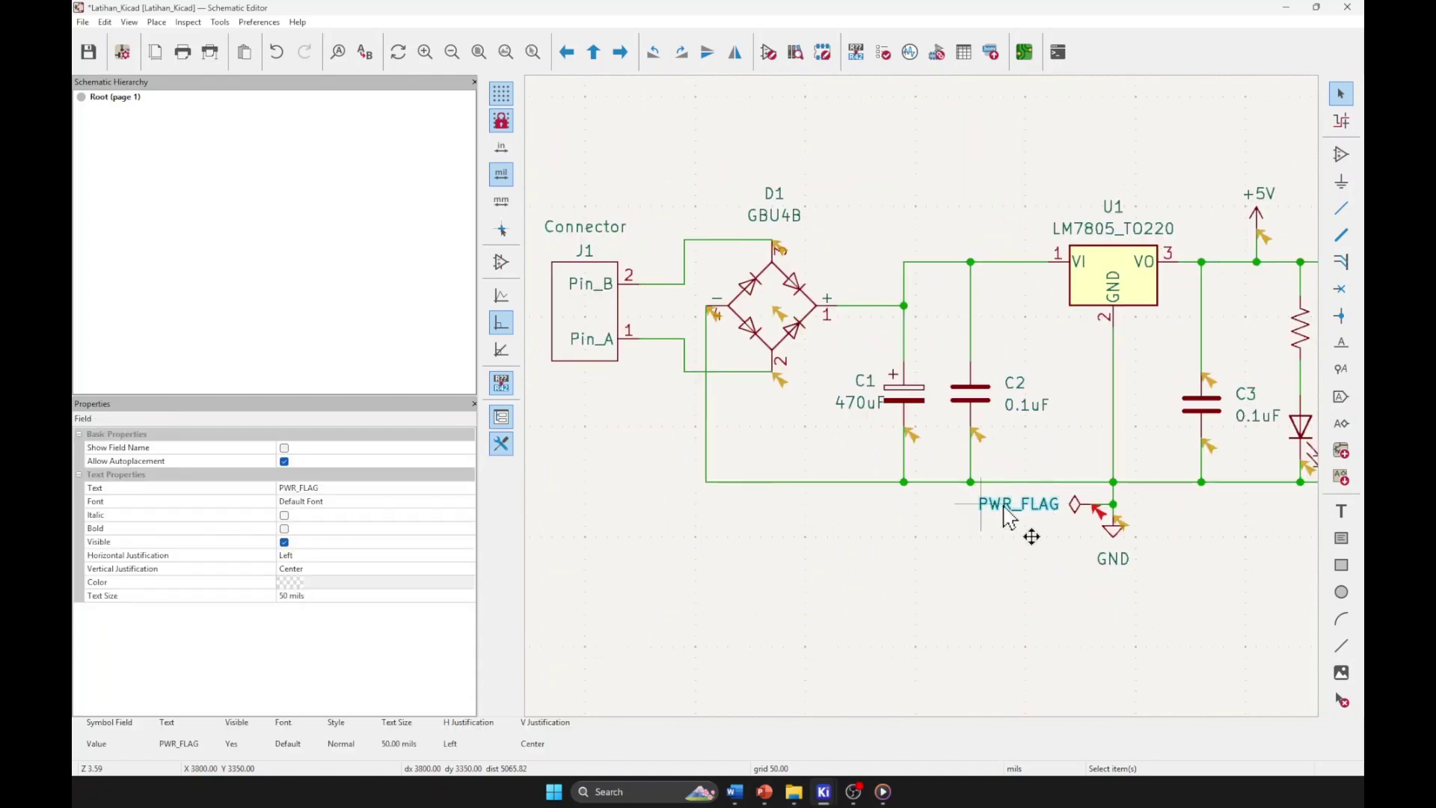
{"action": "middle_click_drag", "start_coordinate": [994, 542], "coordinate": [1024, 550]}
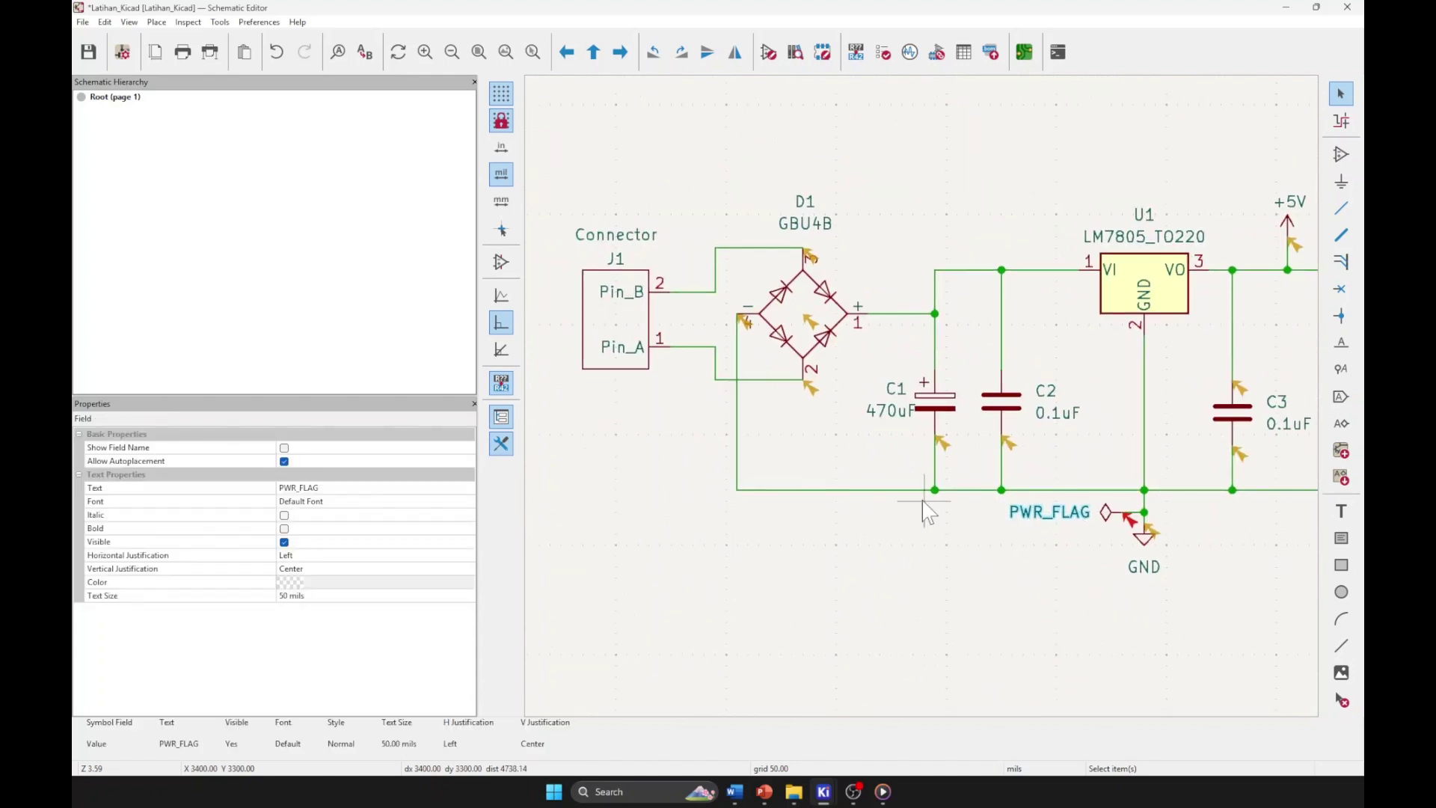
{"action": "middle_click_drag", "start_coordinate": [925, 513], "coordinate": [871, 520]}
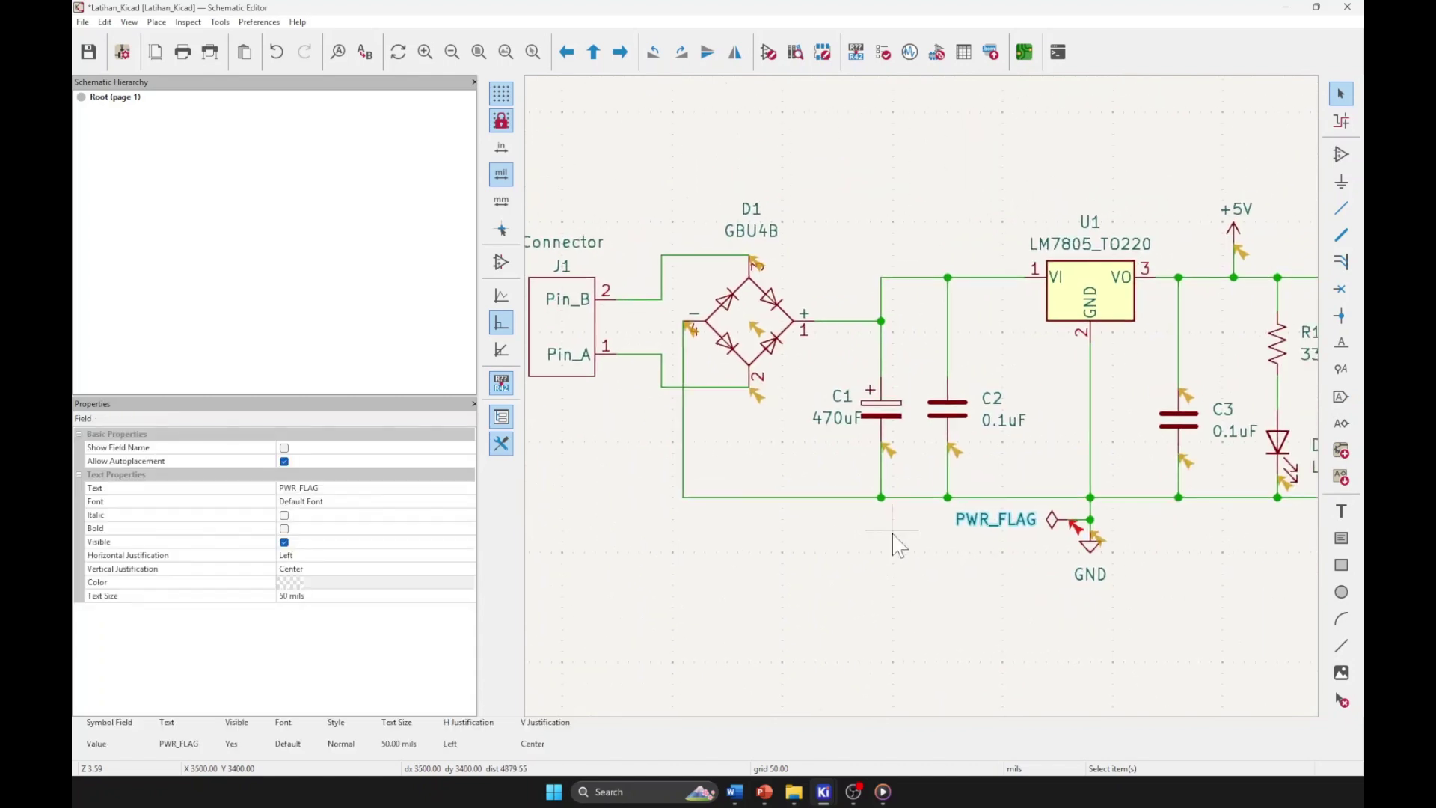
{"action": "left_click", "coordinate": [778, 559]}
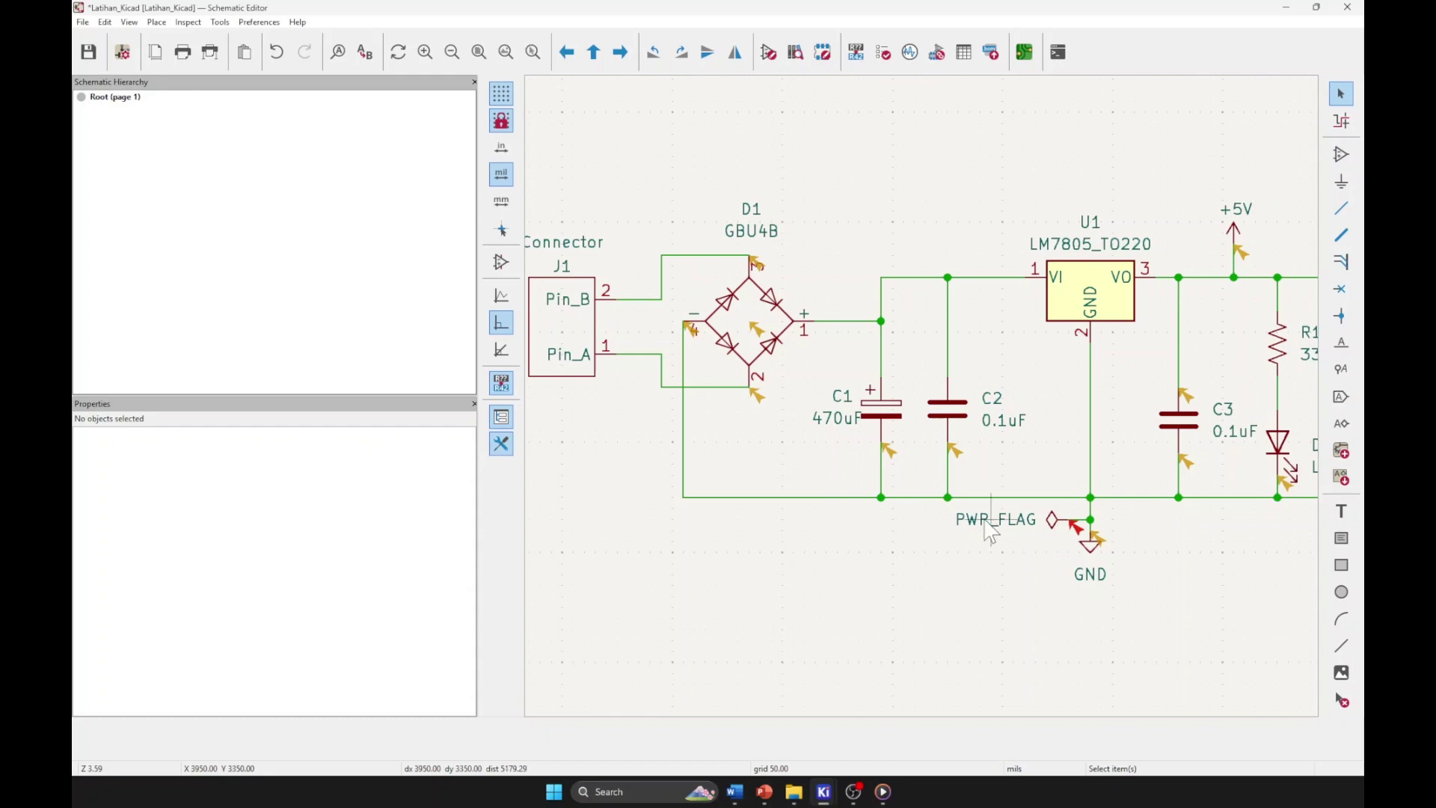
{"action": "double_click", "coordinate": [1053, 524]}
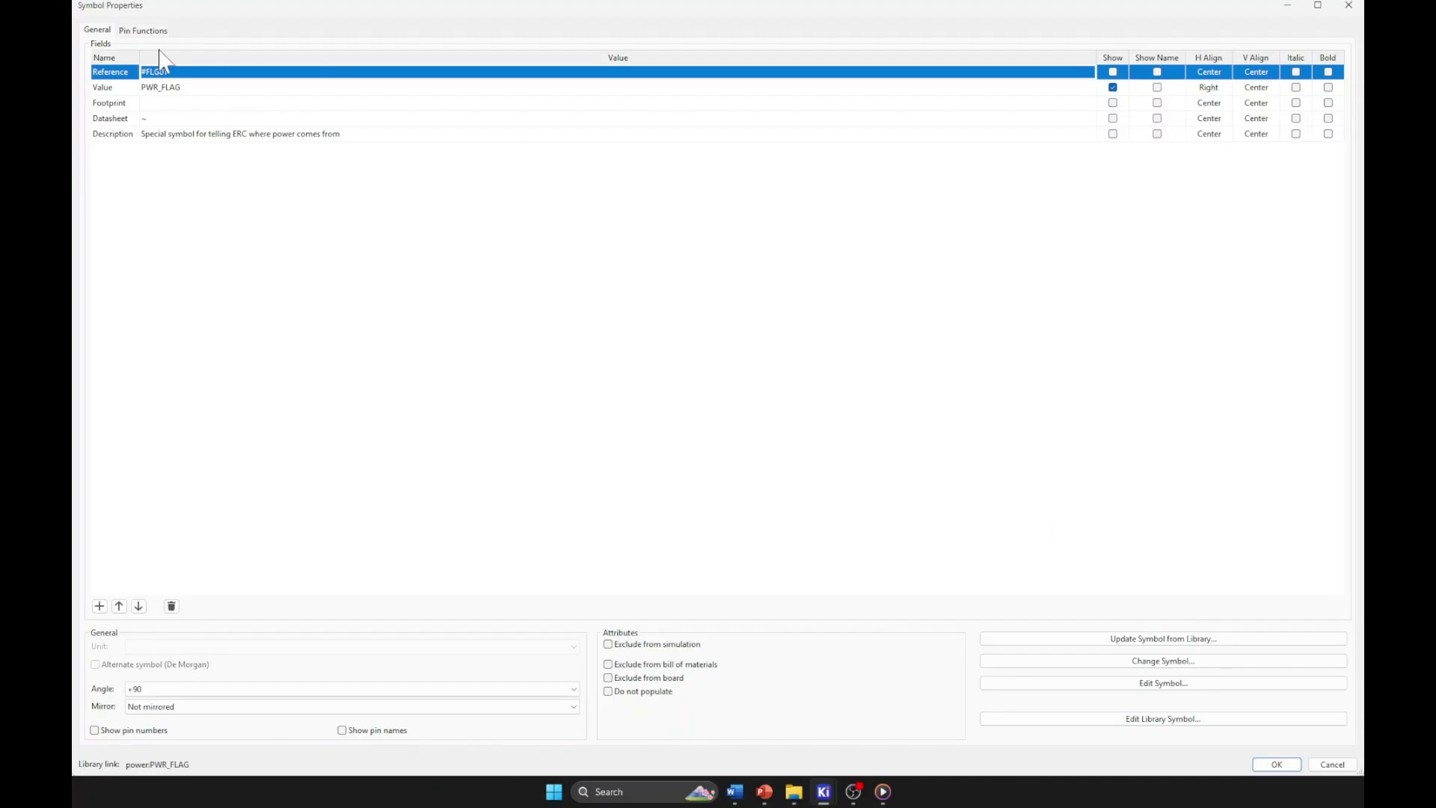
{"action": "left_click", "coordinate": [138, 31]}
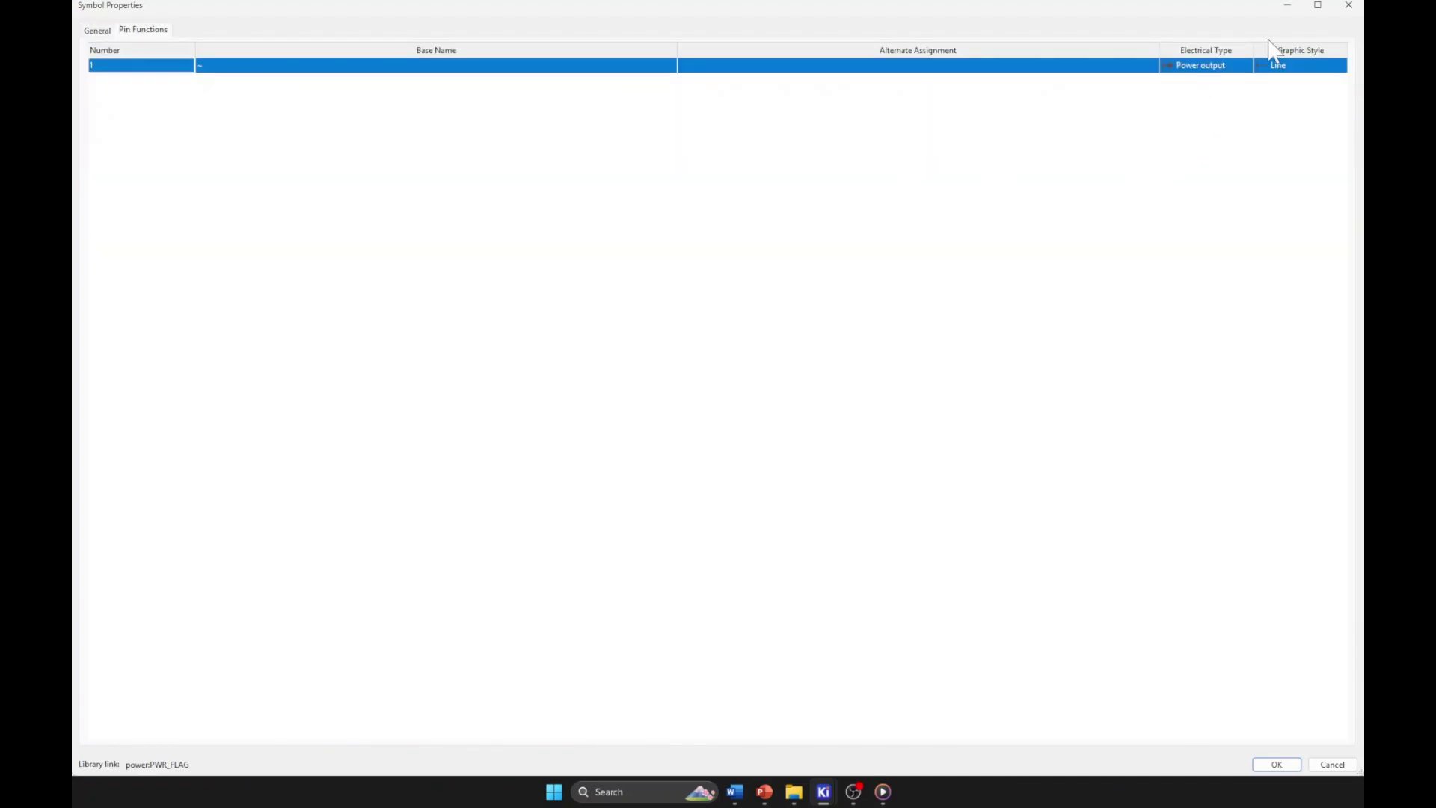
{"action": "left_click", "coordinate": [1349, 6]}
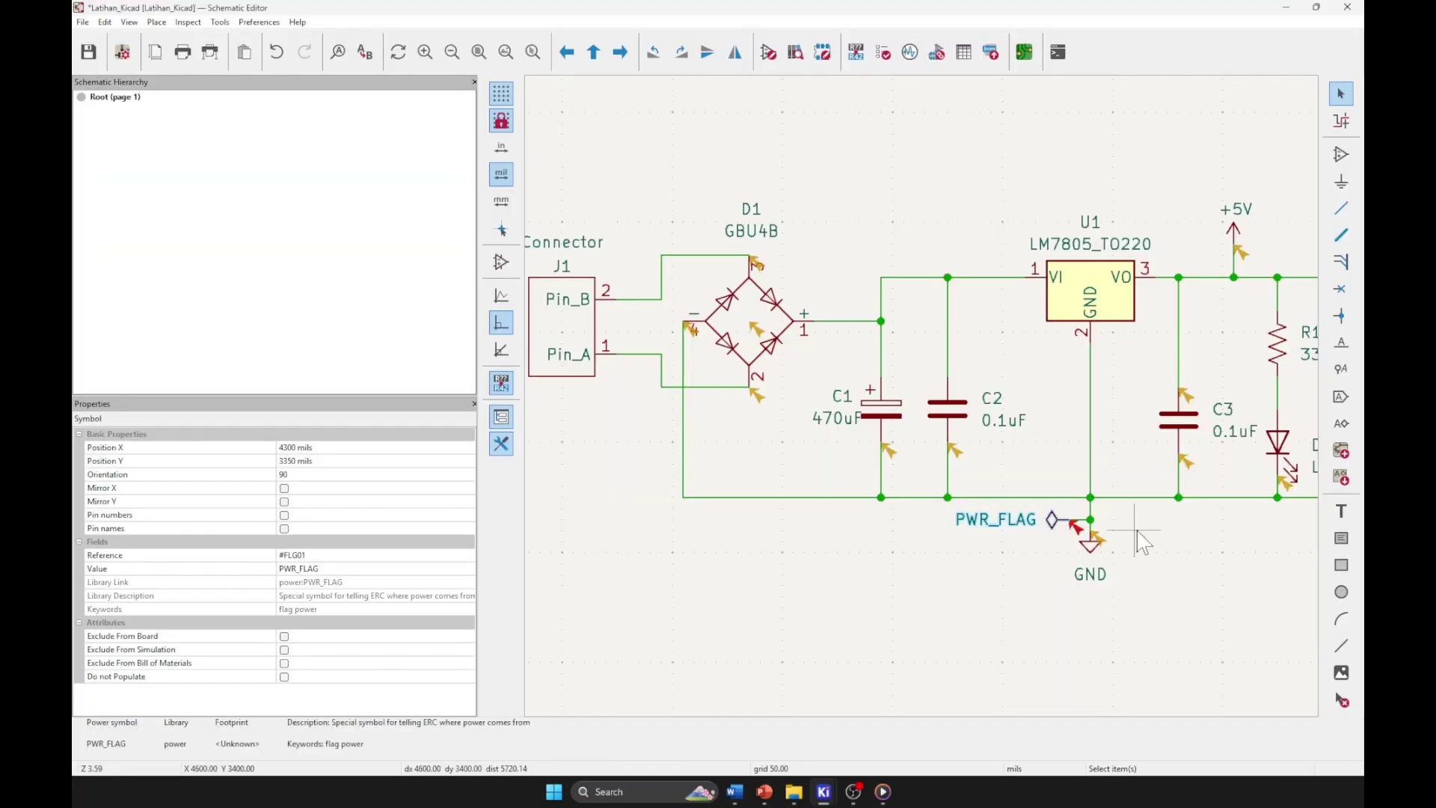
Inspect the pin functions of the GND symbol below U1 in its properties, close them without changes and deselect the symbol
{"action": "double_click", "coordinate": [1092, 568]}
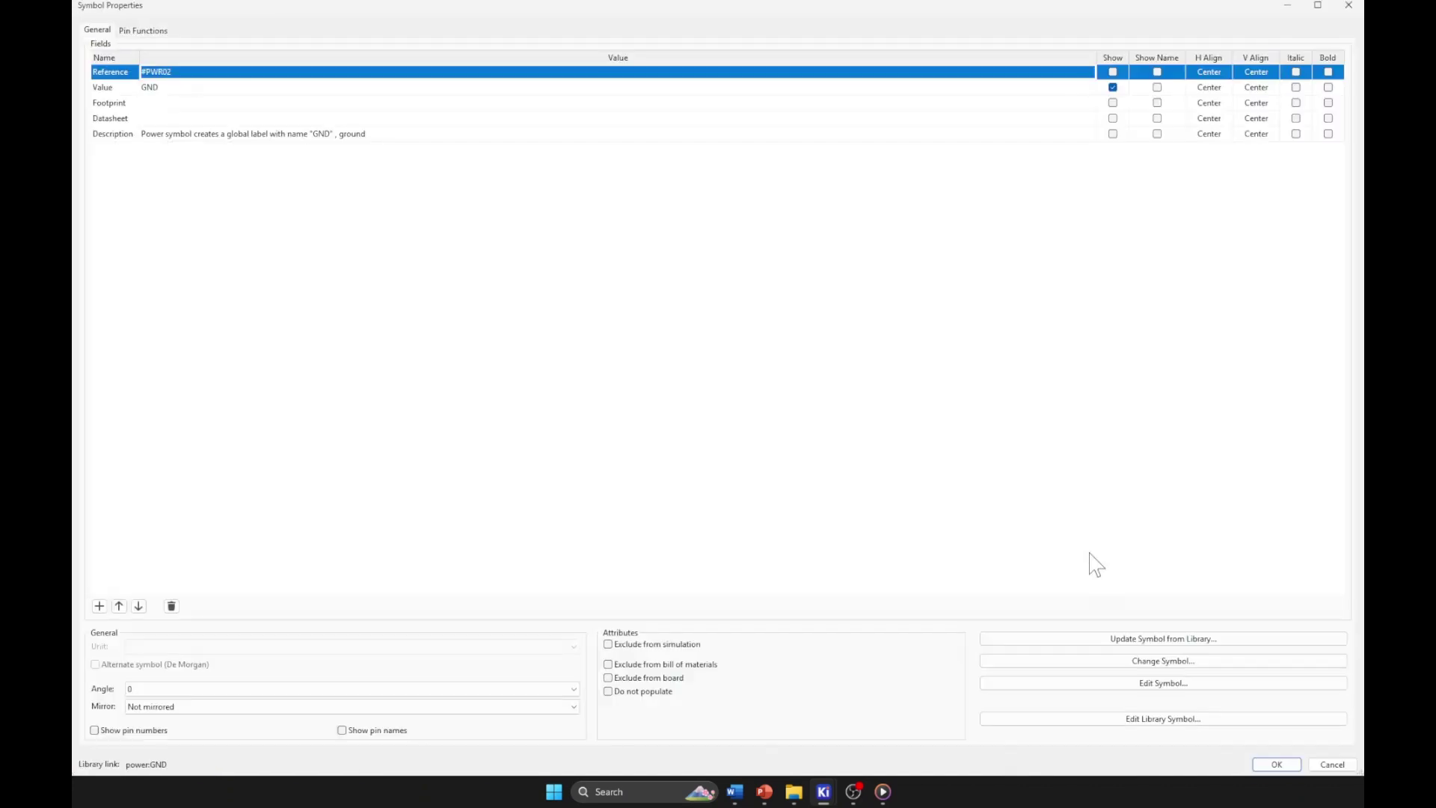
{"action": "left_click", "coordinate": [143, 30]}
{"action": "left_click", "coordinate": [1349, 8]}
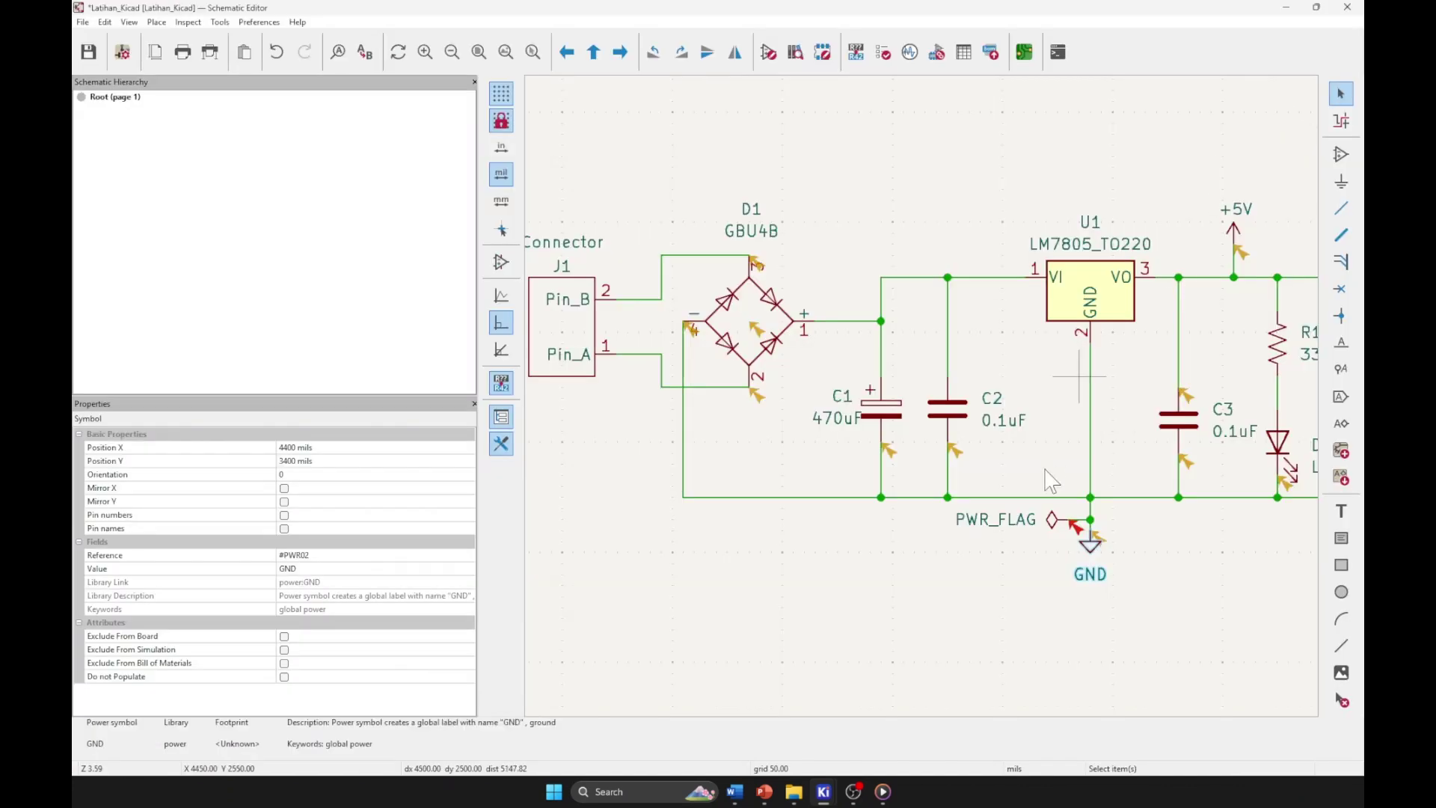
{"action": "left_click", "coordinate": [1007, 574]}
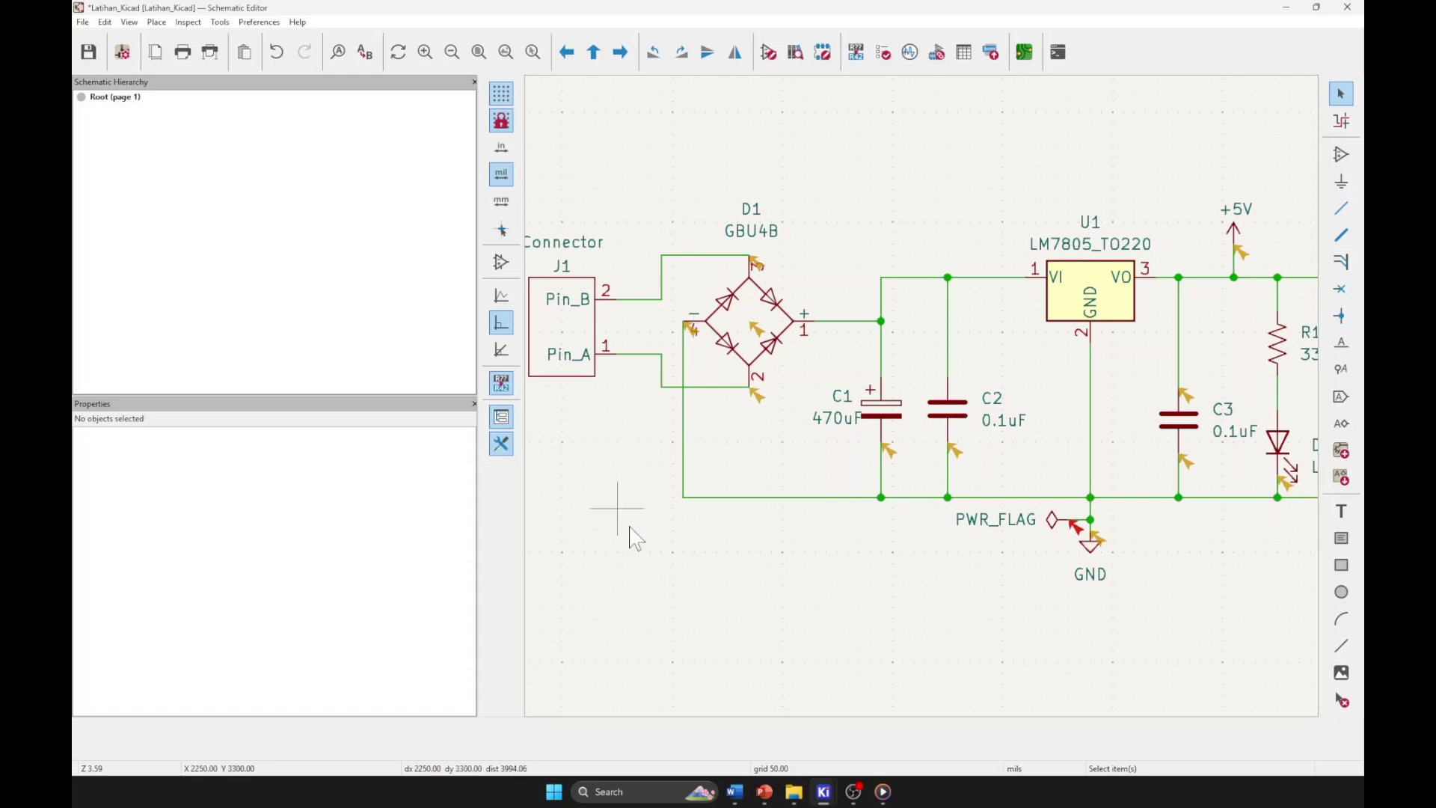
Delete the PWR_FLAG symbol beside GND and the leftover wire stub that connected it to the ground line
{"action": "left_click", "coordinate": [1025, 529]}
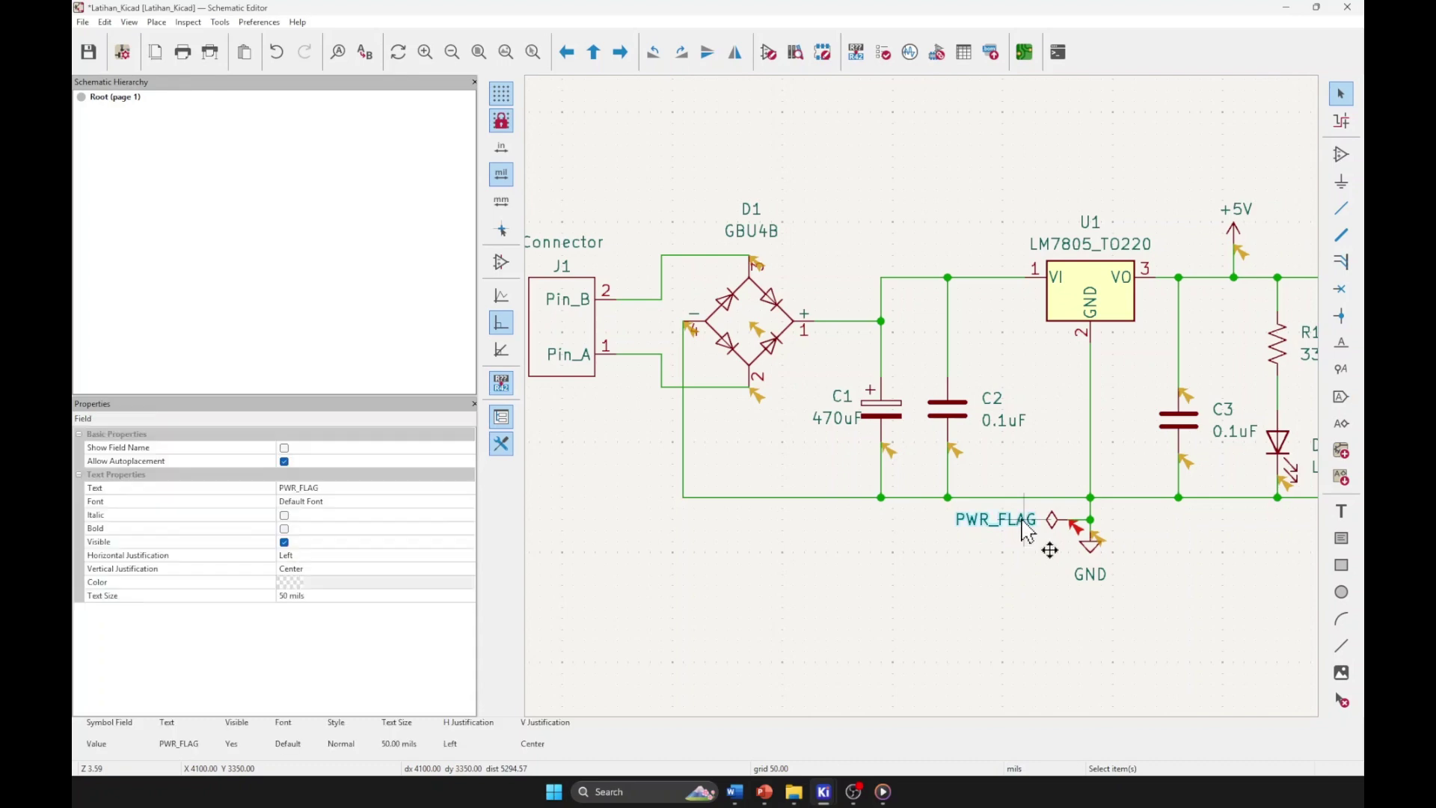
{"action": "left_click", "coordinate": [1055, 527]}
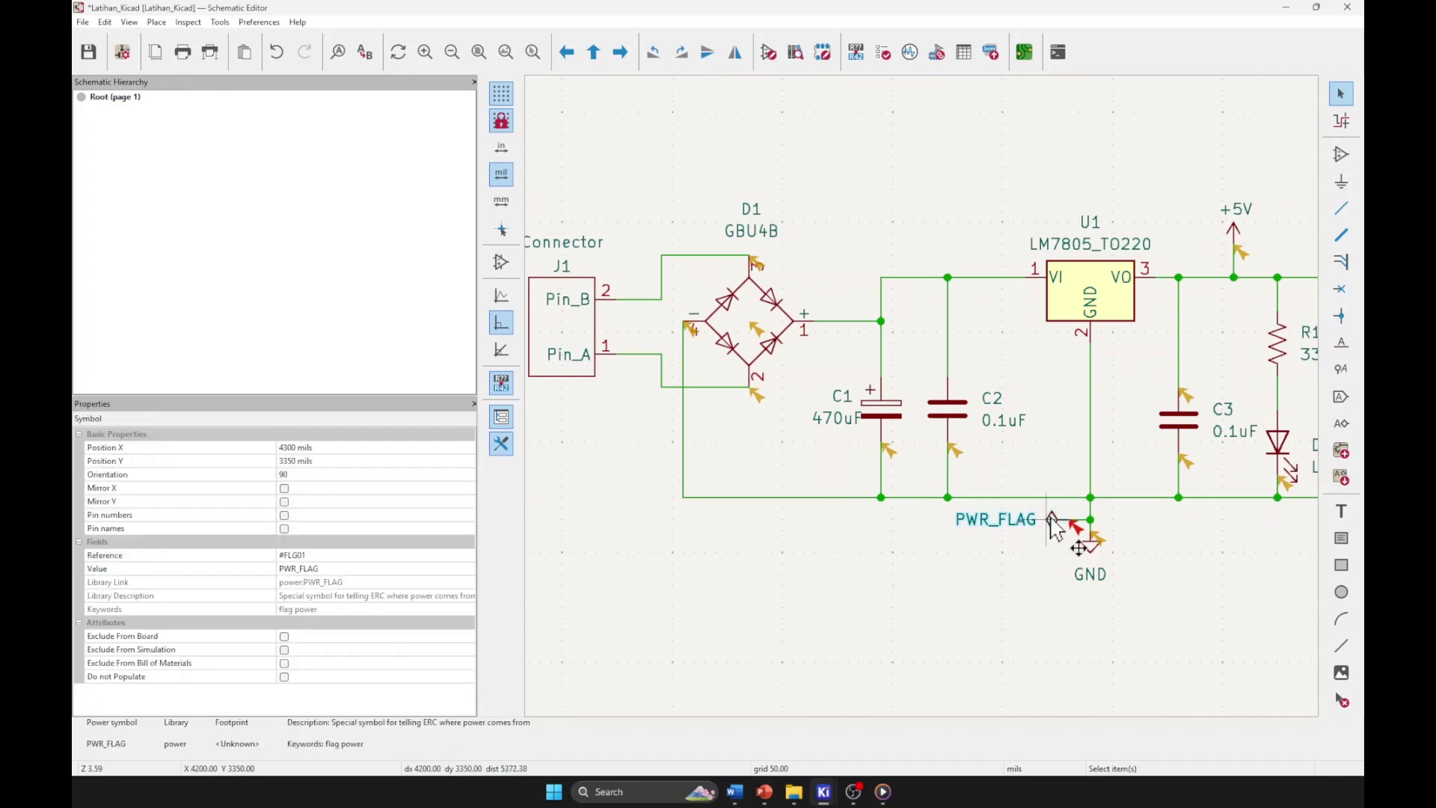
{"action": "key", "text": "Delete"}
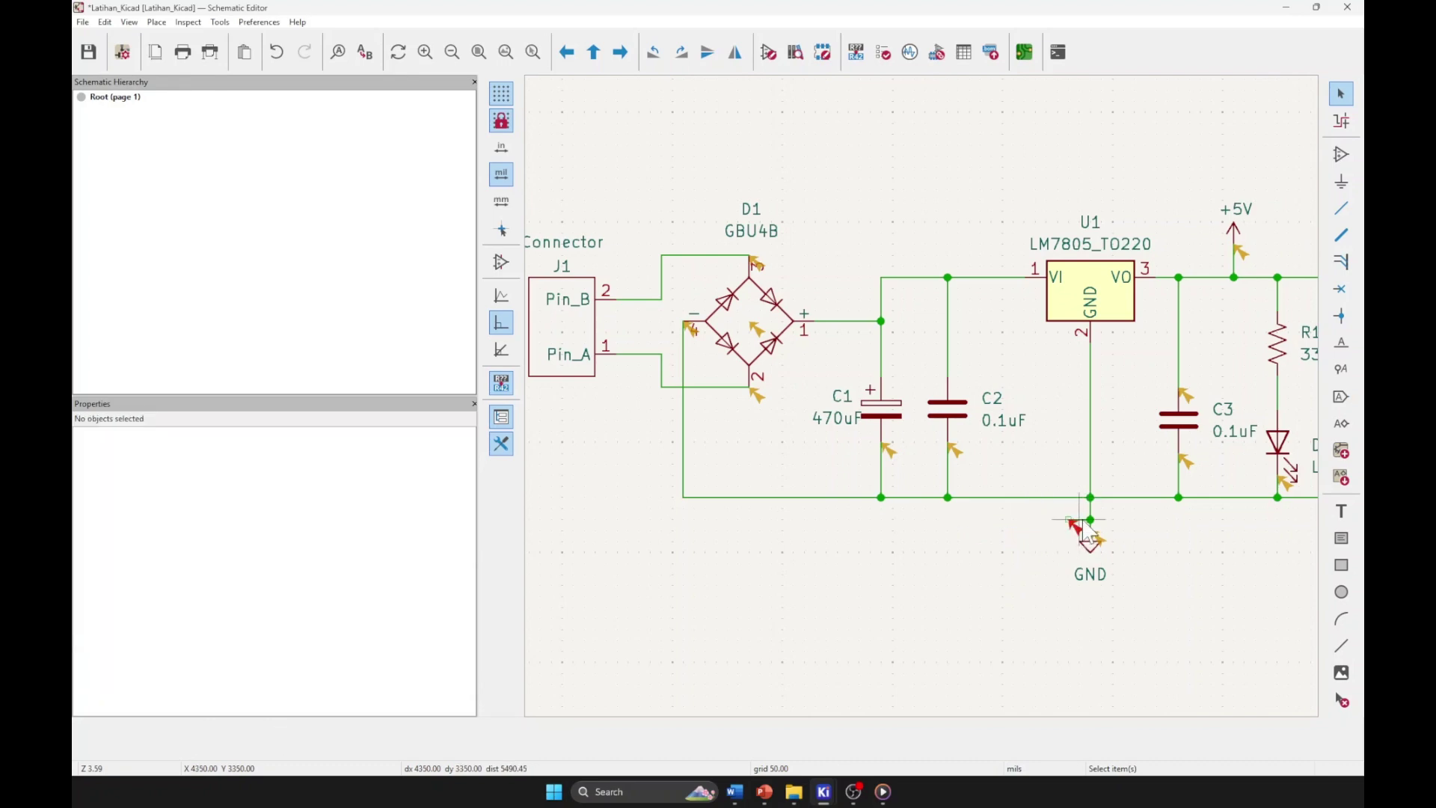
{"action": "left_click", "coordinate": [1080, 521]}
{"action": "key", "text": "Delete"}
Rerun the electrical rules check on the schematic, then close the checker and review the circuit
{"action": "left_click", "coordinate": [881, 64]}
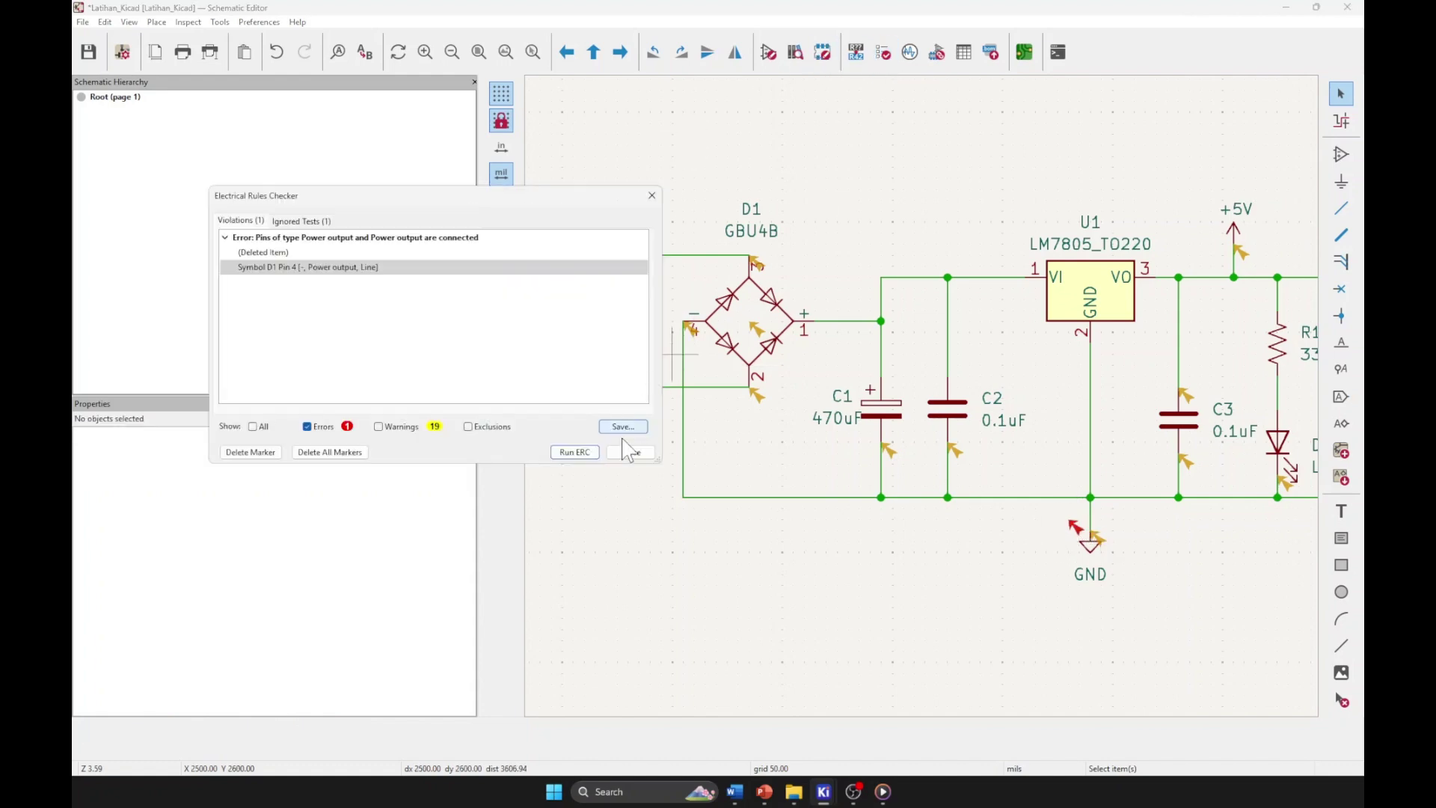
{"action": "left_click", "coordinate": [591, 452]}
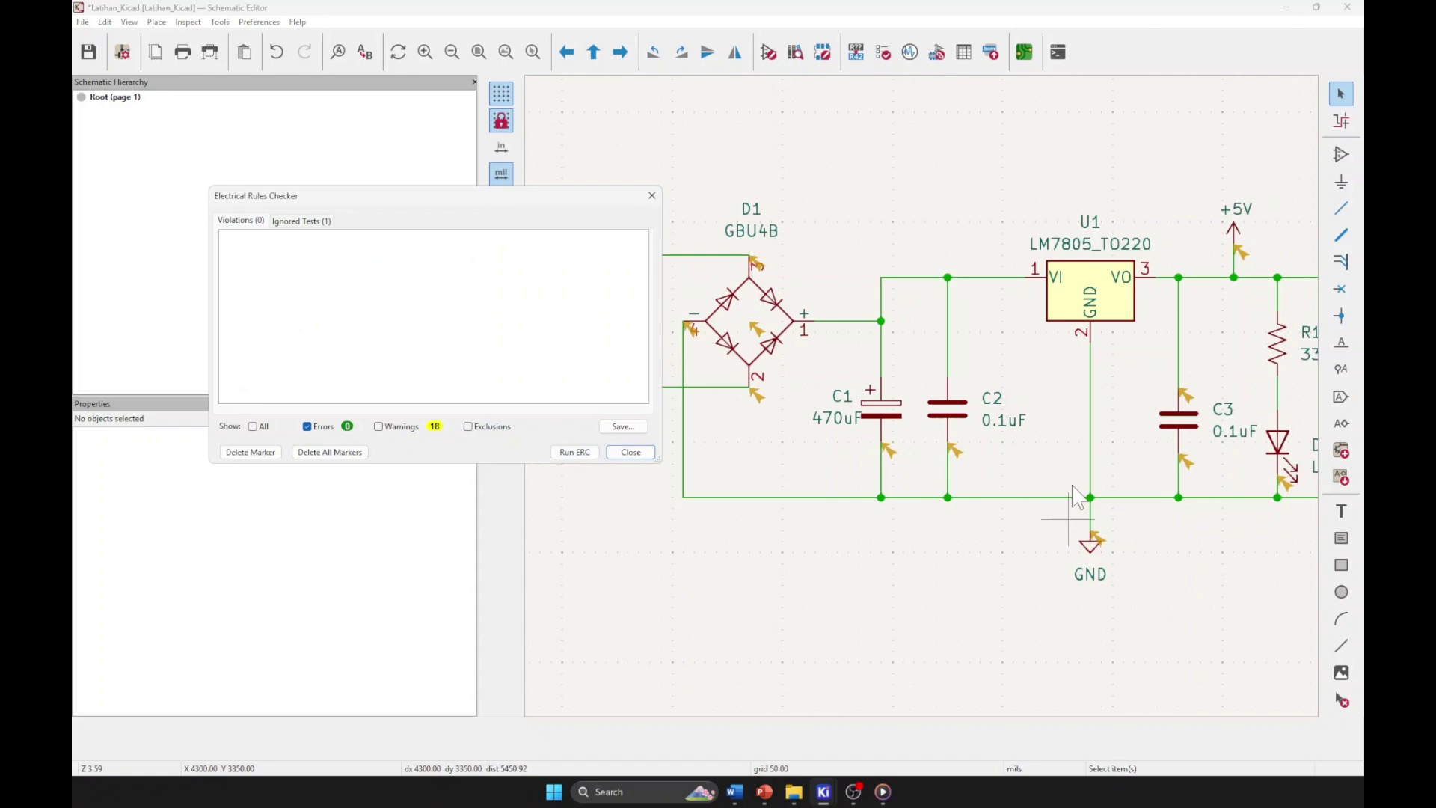
{"action": "middle_click_drag", "start_coordinate": [1096, 574], "coordinate": [1062, 591]}
{"action": "scroll", "coordinate": [1062, 591], "scroll_direction": "down", "scroll_amount": 3}
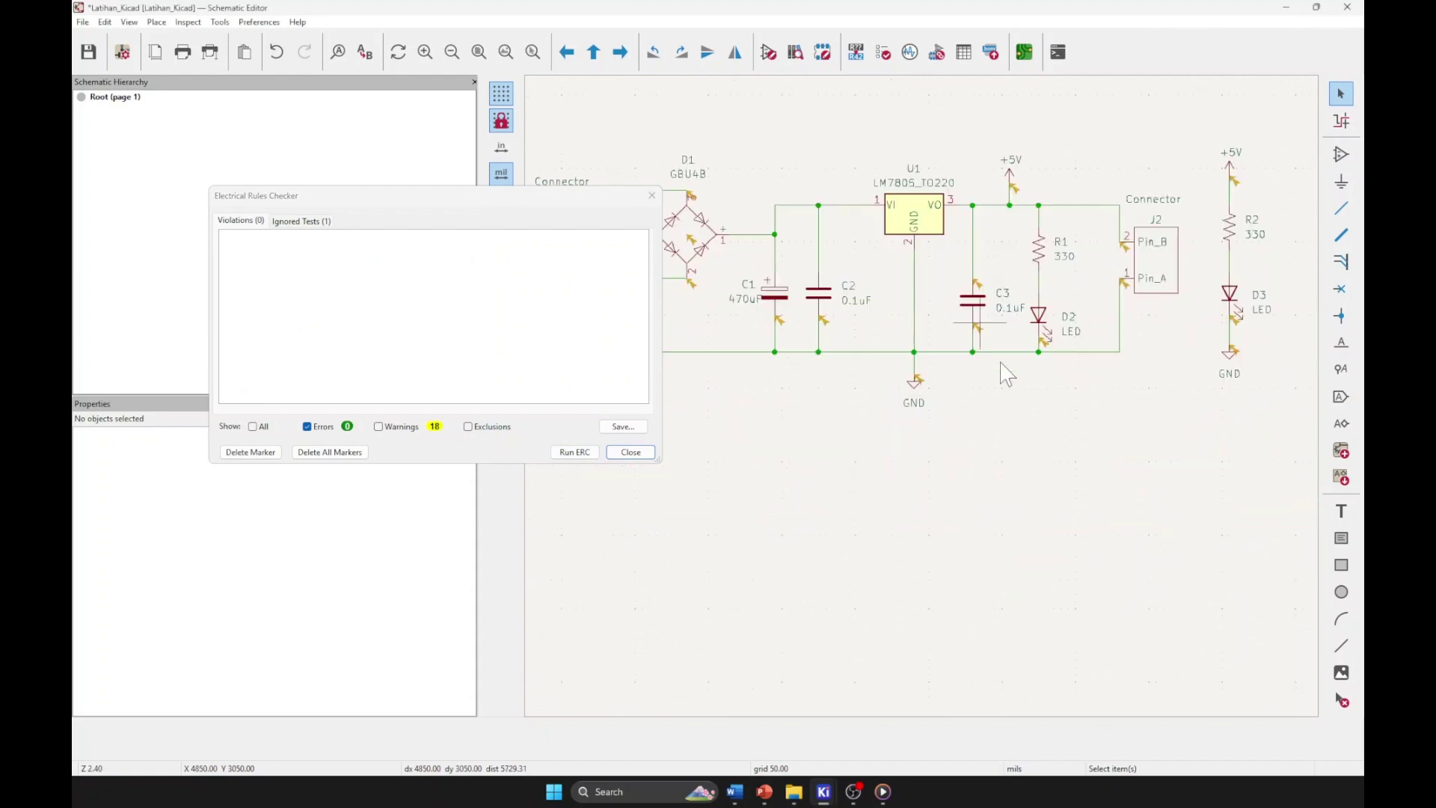
{"action": "left_click", "coordinate": [631, 452]}
{"action": "middle_click_drag", "start_coordinate": [940, 503], "coordinate": [882, 528]}
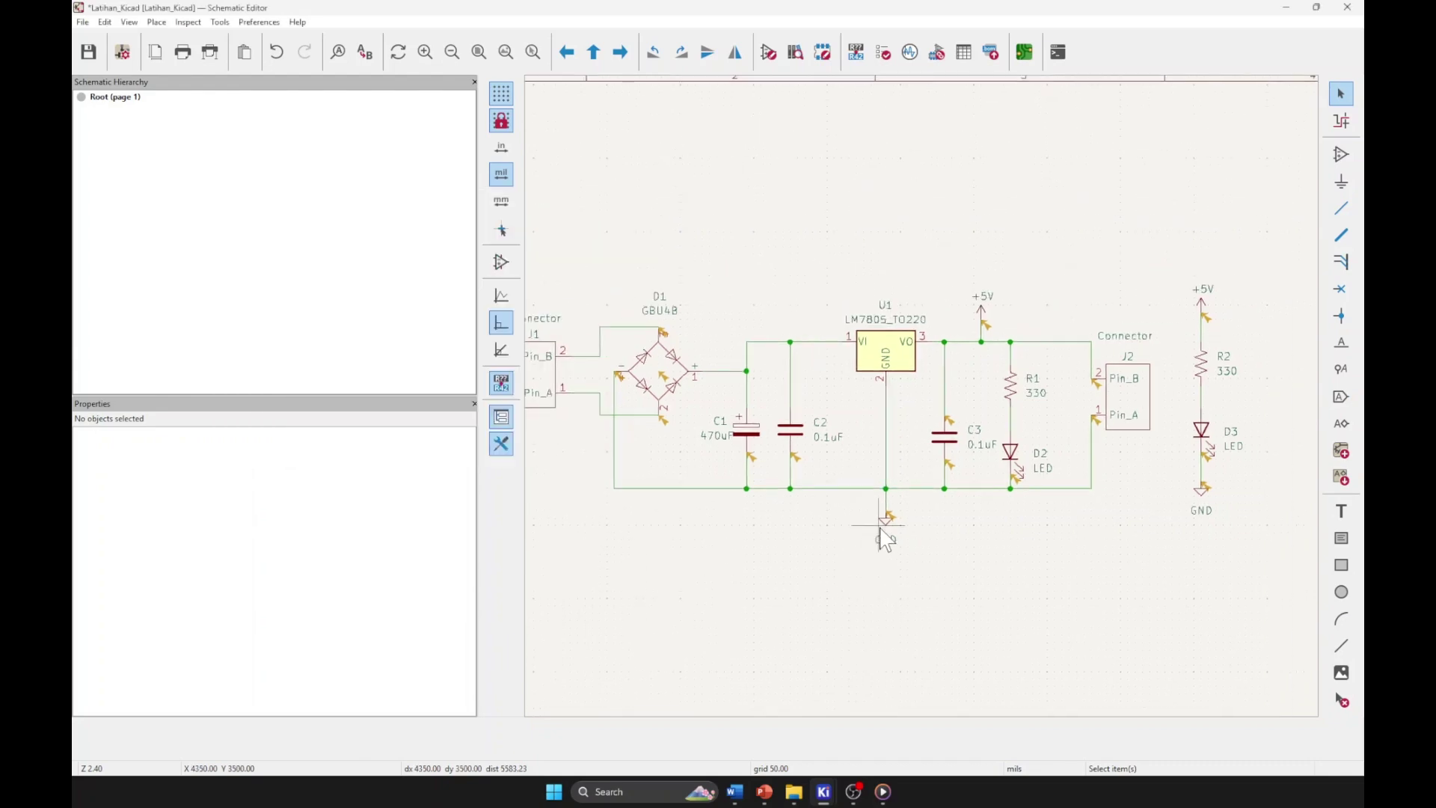
{"action": "scroll", "coordinate": [939, 394], "scroll_direction": "down", "scroll_amount": 2}
{"action": "scroll", "coordinate": [1189, 398], "scroll_direction": "up", "scroll_amount": 2}
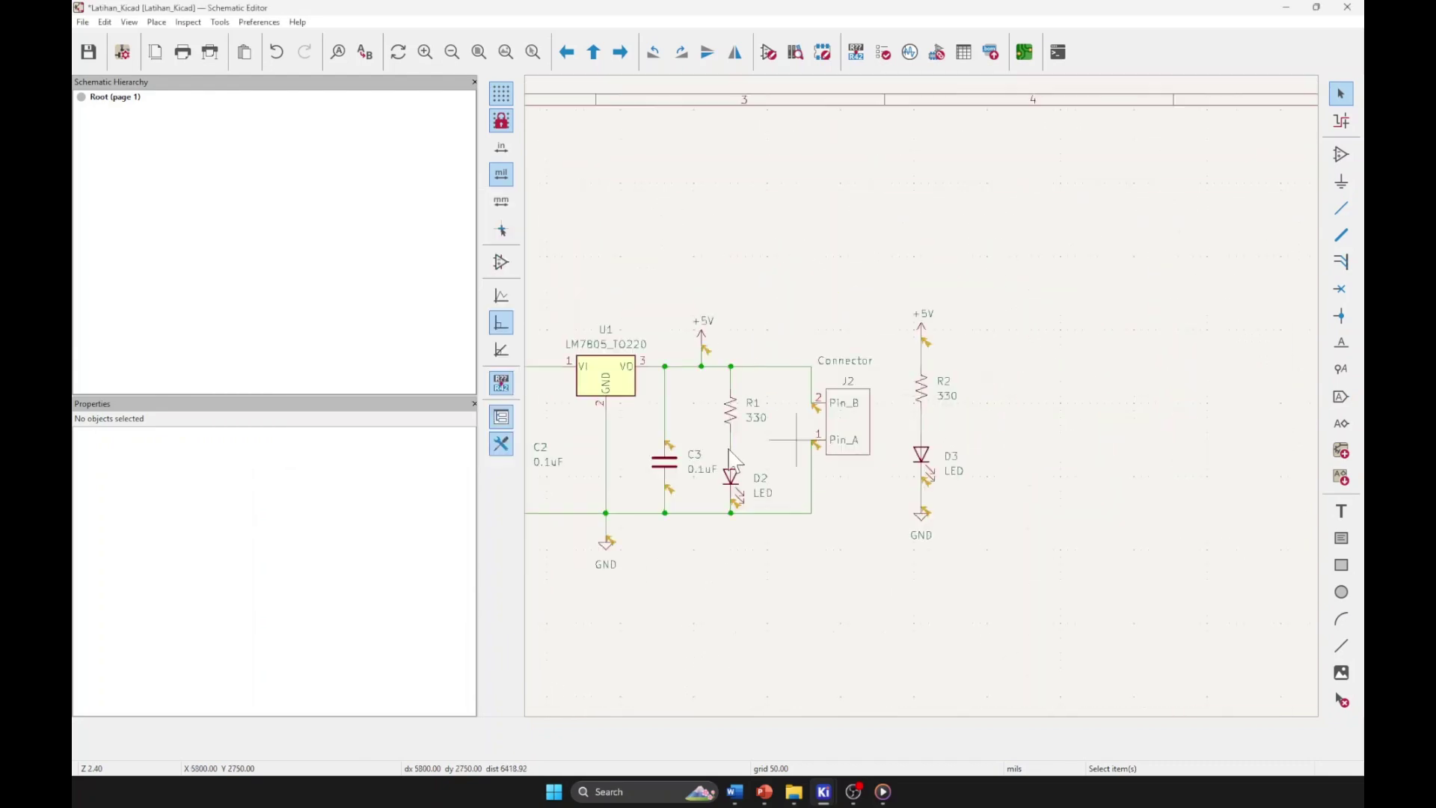
{"action": "middle_click_drag", "start_coordinate": [808, 430], "coordinate": [1105, 436]}
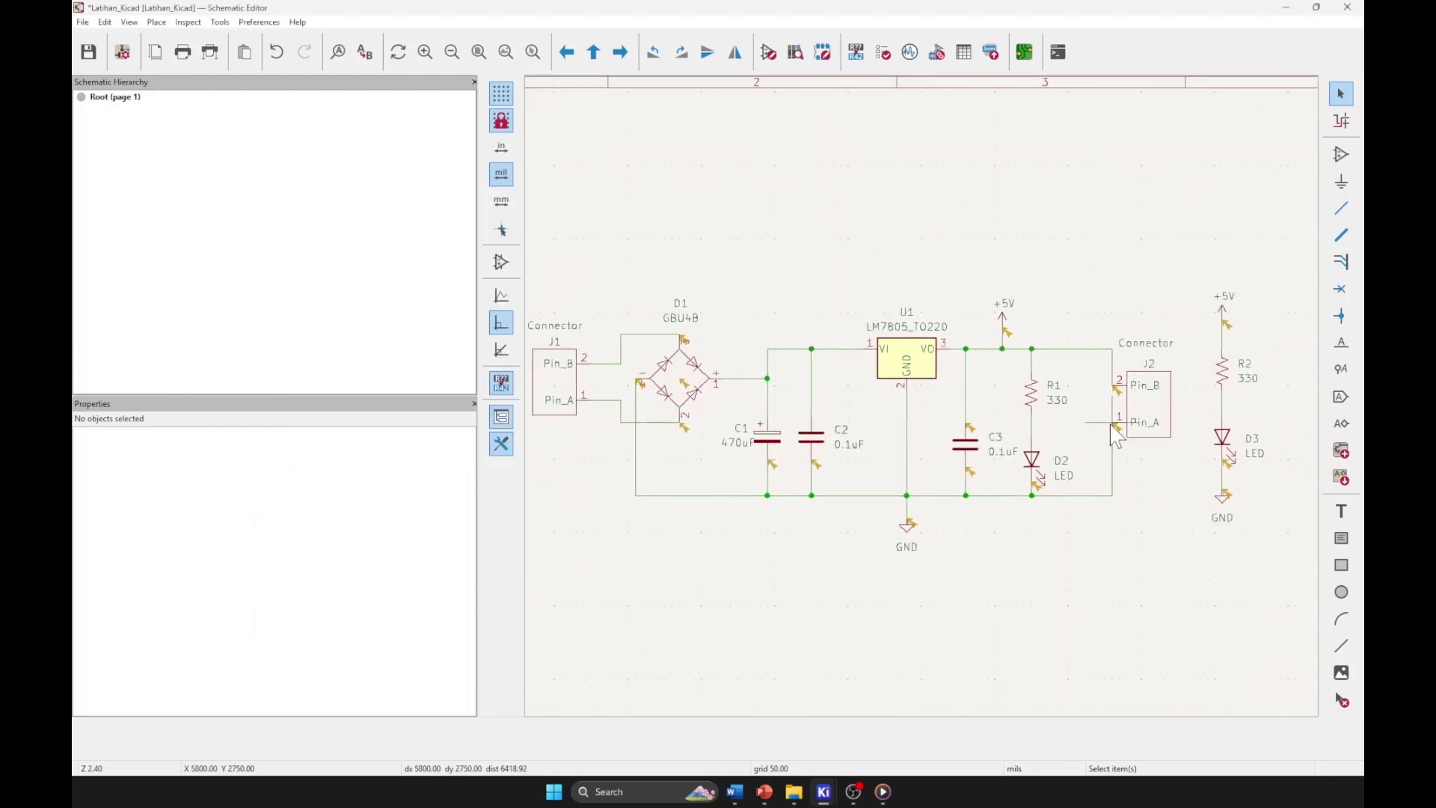
Review the checker's ignored tests, show warnings among the violations, and locate the first power input and unspecified pin warning on the schematic
{"action": "left_click", "coordinate": [887, 56]}
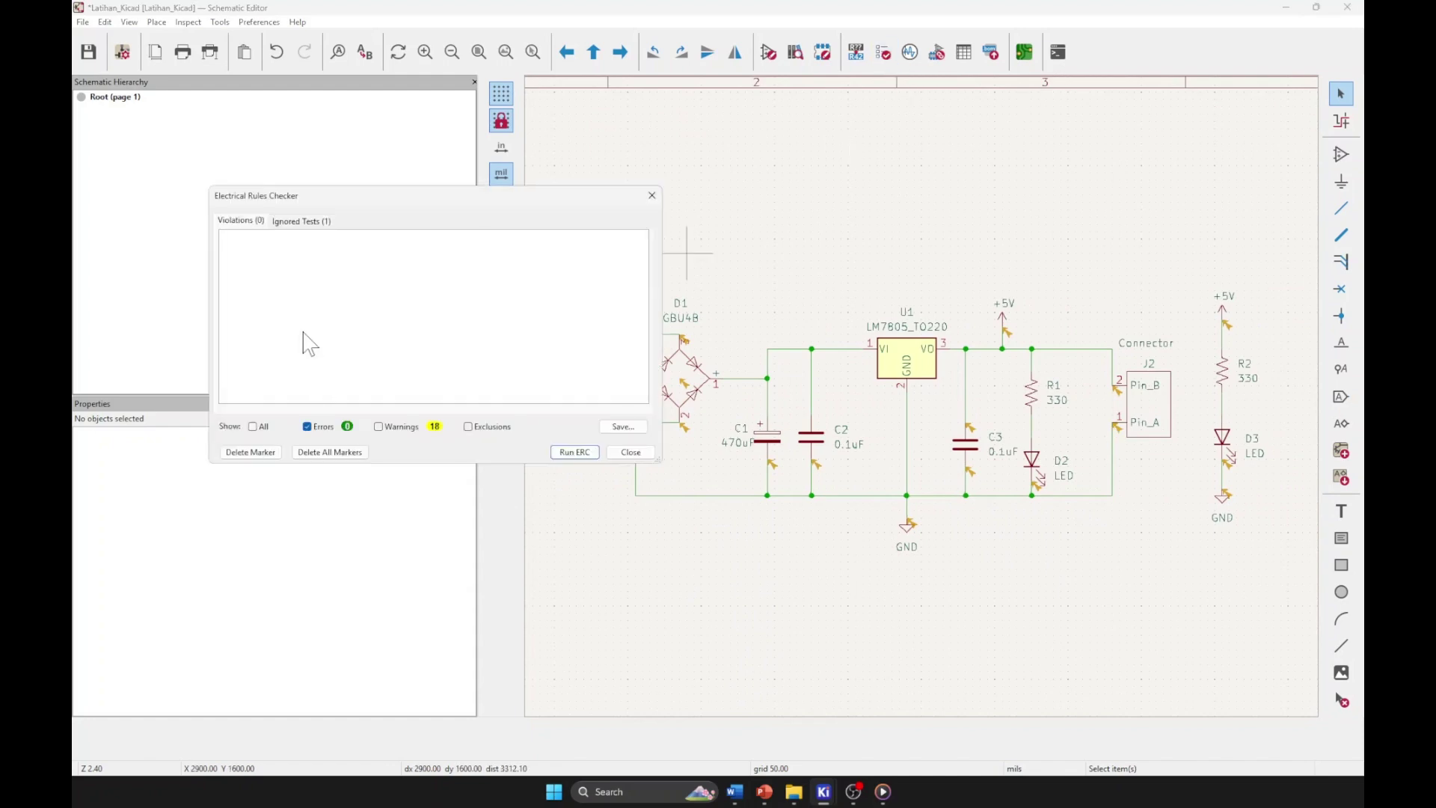
{"action": "left_click", "coordinate": [295, 222]}
{"action": "left_click", "coordinate": [282, 238]}
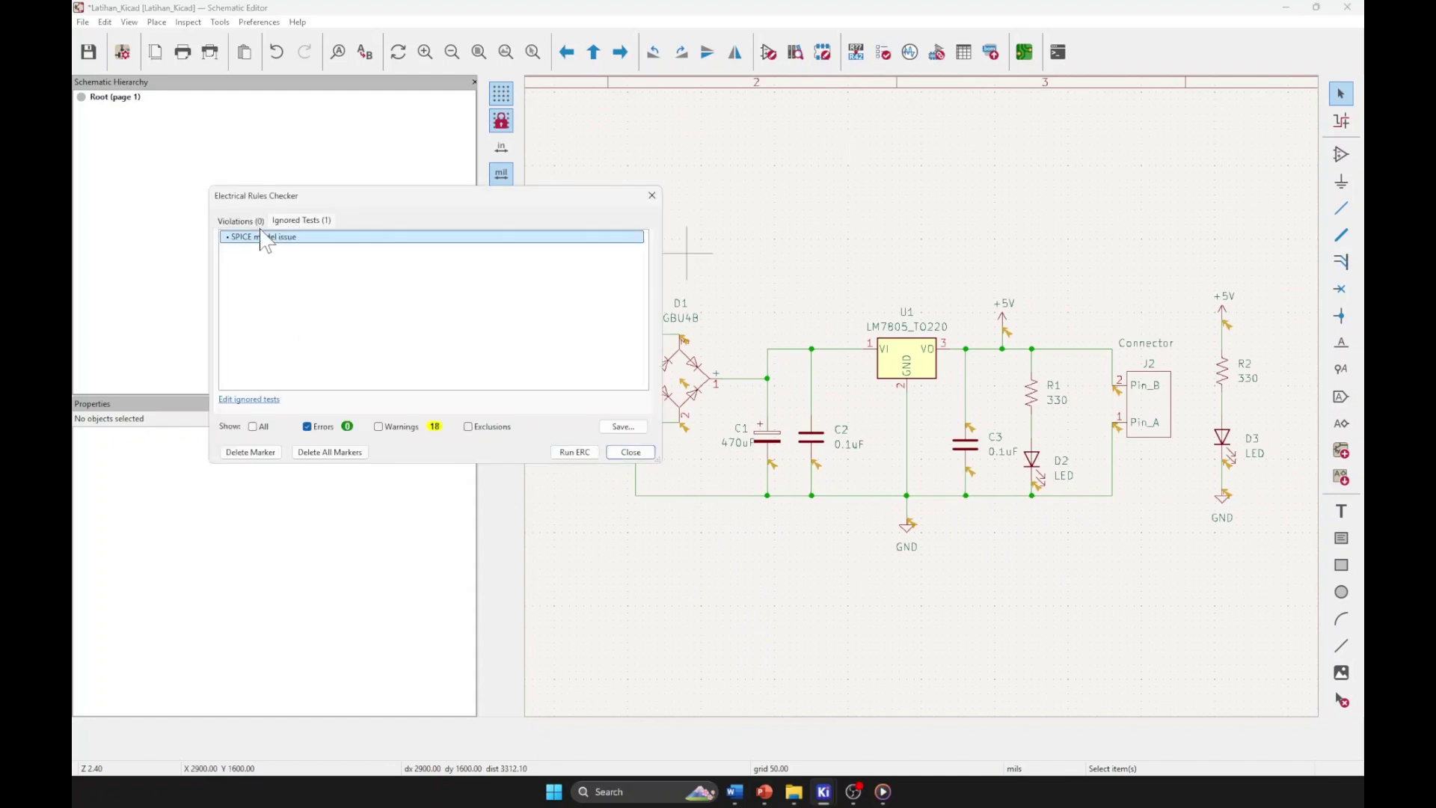
{"action": "left_click", "coordinate": [247, 223]}
{"action": "left_click", "coordinate": [313, 223]}
{"action": "left_click", "coordinate": [261, 223]}
{"action": "left_click", "coordinate": [404, 427]}
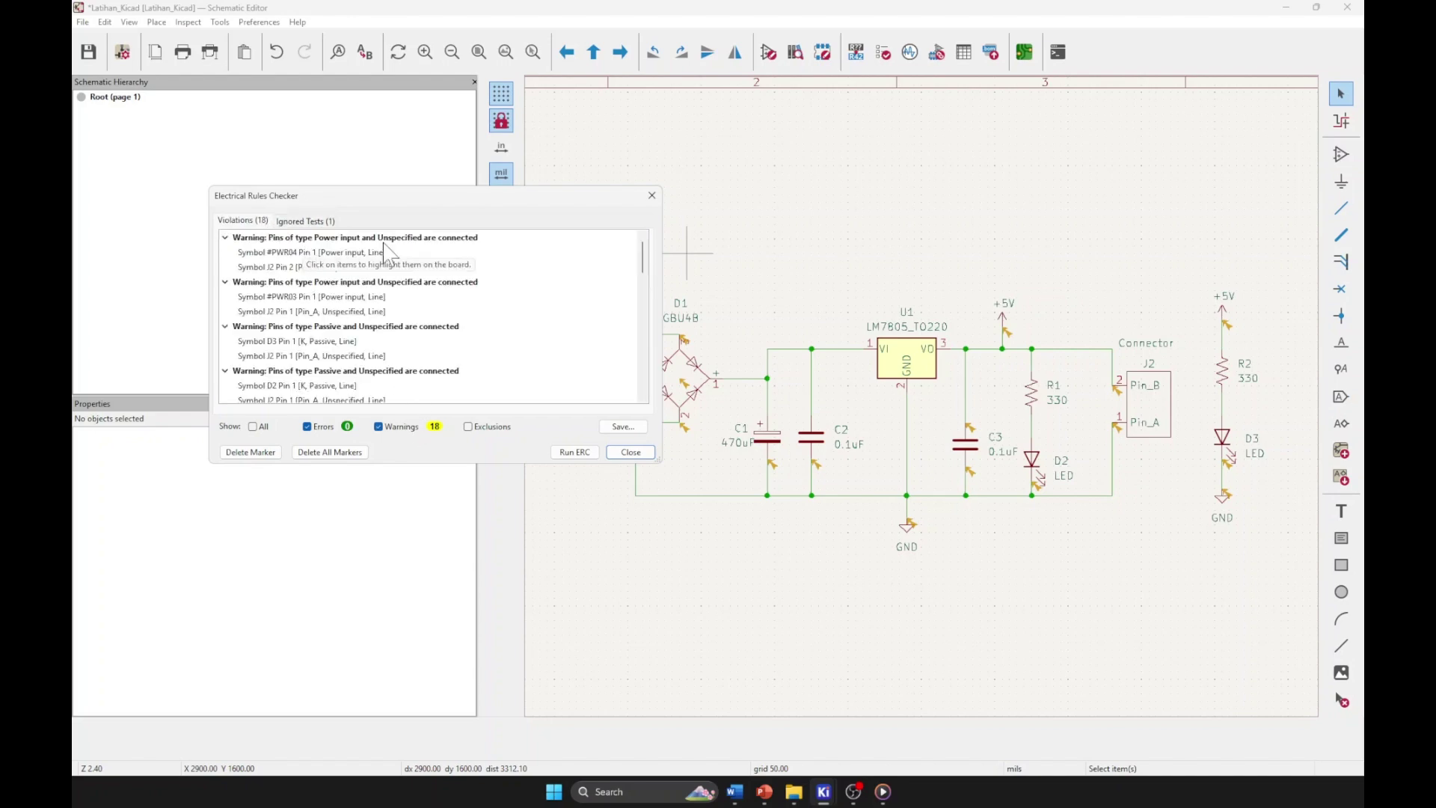
{"action": "left_click", "coordinate": [436, 255]}
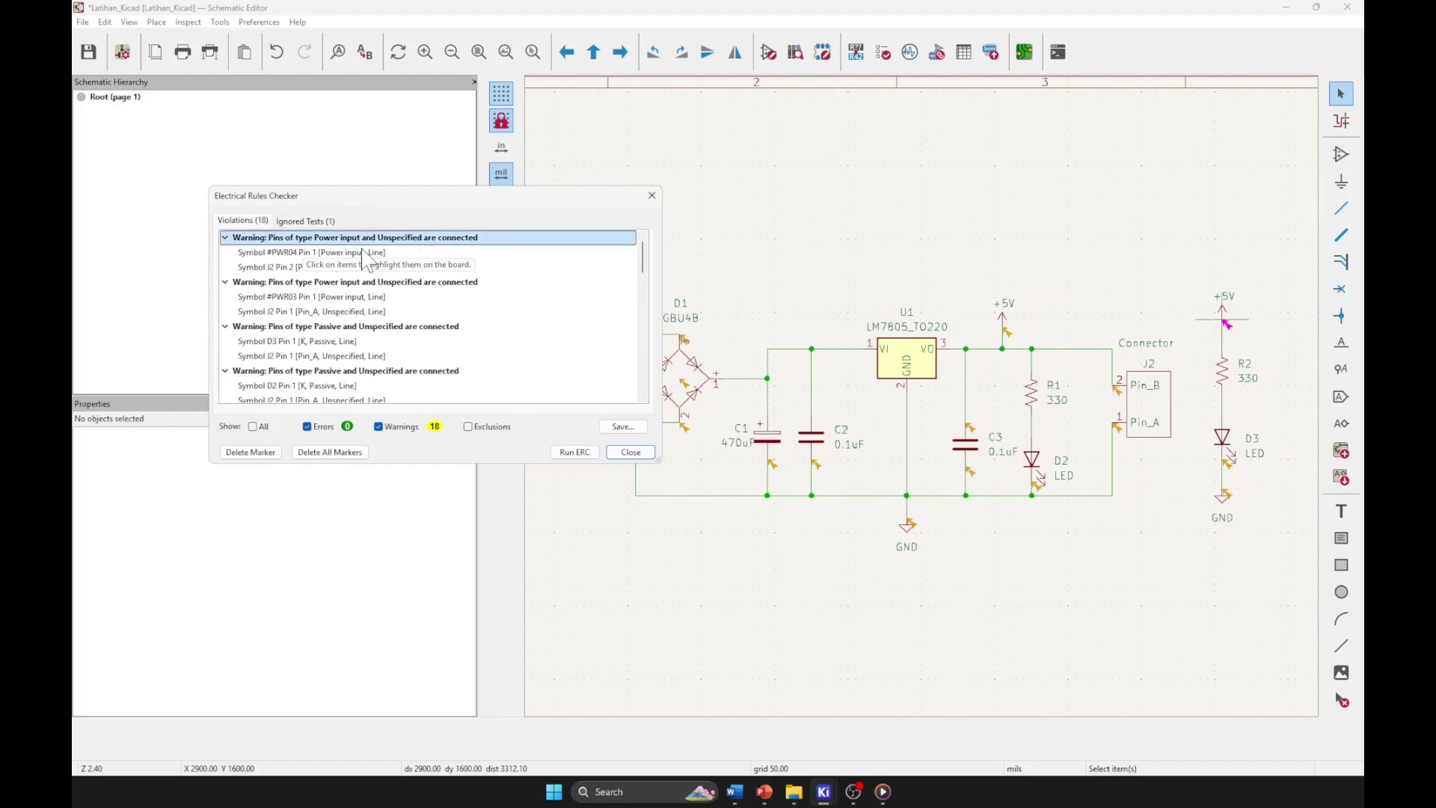
{"action": "key", "text": "Escape"}
Examine the warning markers on D1, the capacitors, the LEDs and connector J2 across the schematic
{"action": "scroll", "coordinate": [658, 344], "scroll_direction": "up", "scroll_amount": 5}
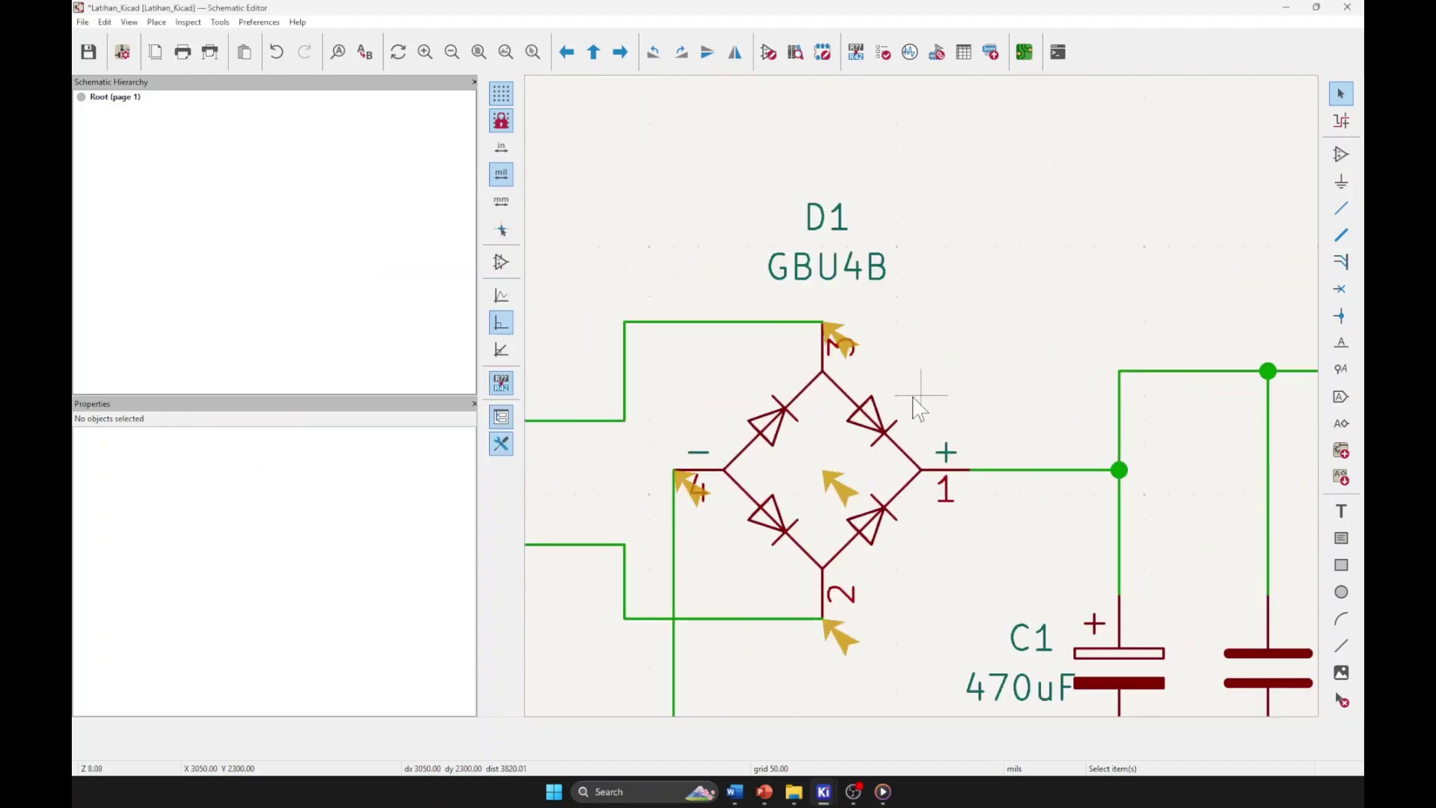
{"action": "scroll", "coordinate": [920, 409], "scroll_direction": "up", "scroll_amount": 4}
{"action": "scroll", "coordinate": [928, 410], "scroll_direction": "down", "scroll_amount": 8}
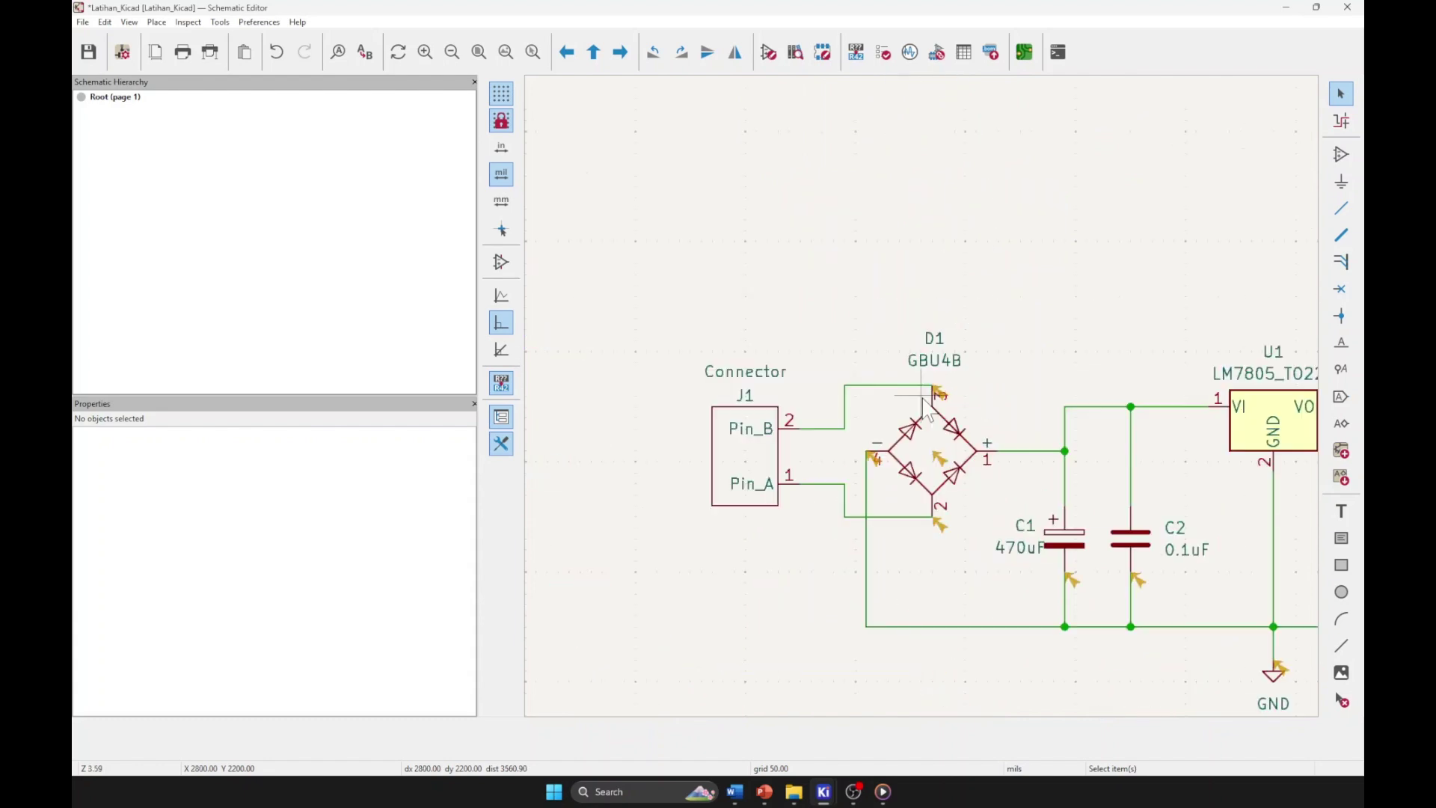
{"action": "scroll", "coordinate": [927, 410], "scroll_direction": "down", "scroll_amount": 10}
{"action": "scroll", "coordinate": [1060, 453], "scroll_direction": "up", "scroll_amount": 6}
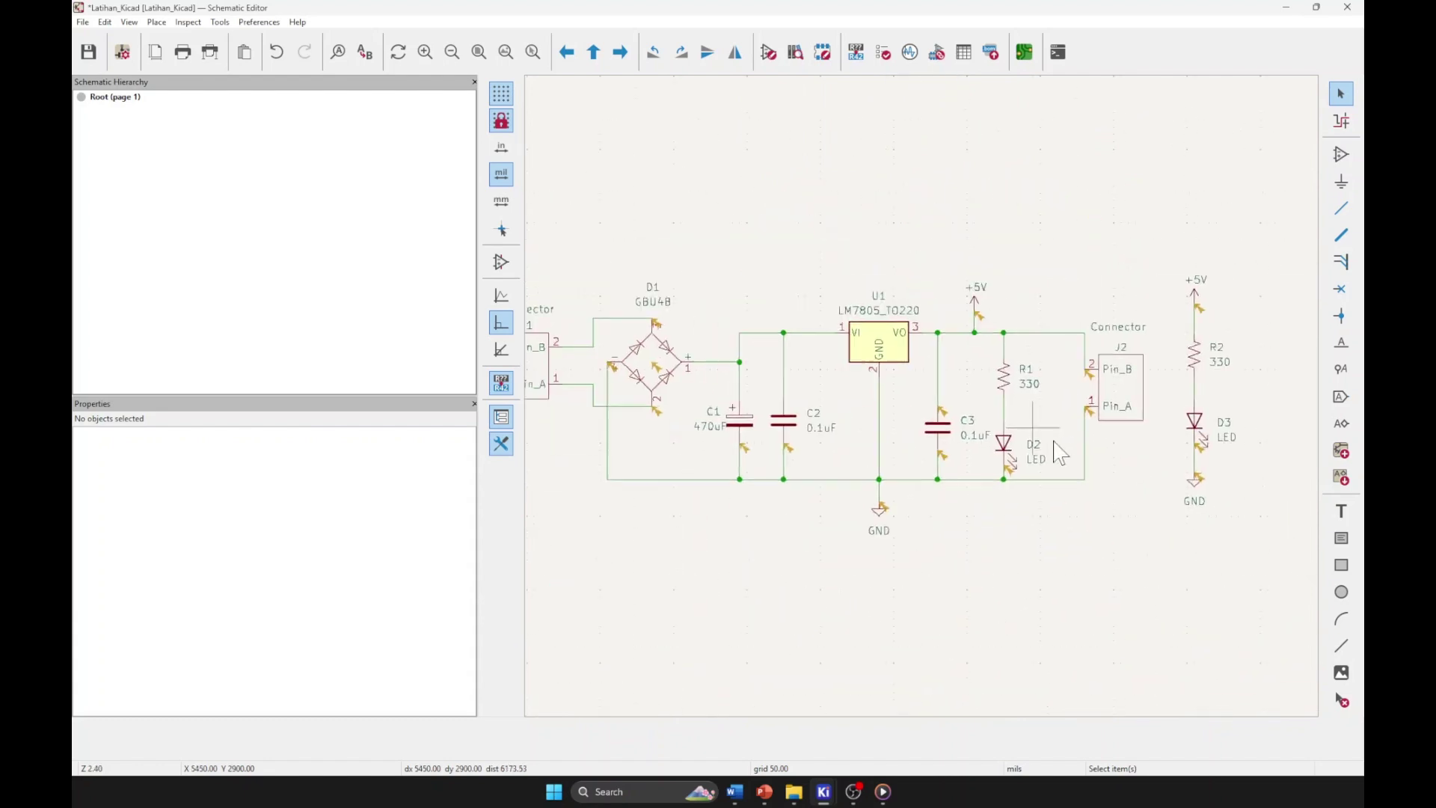
{"action": "scroll", "coordinate": [900, 435], "scroll_direction": "up", "scroll_amount": 4}
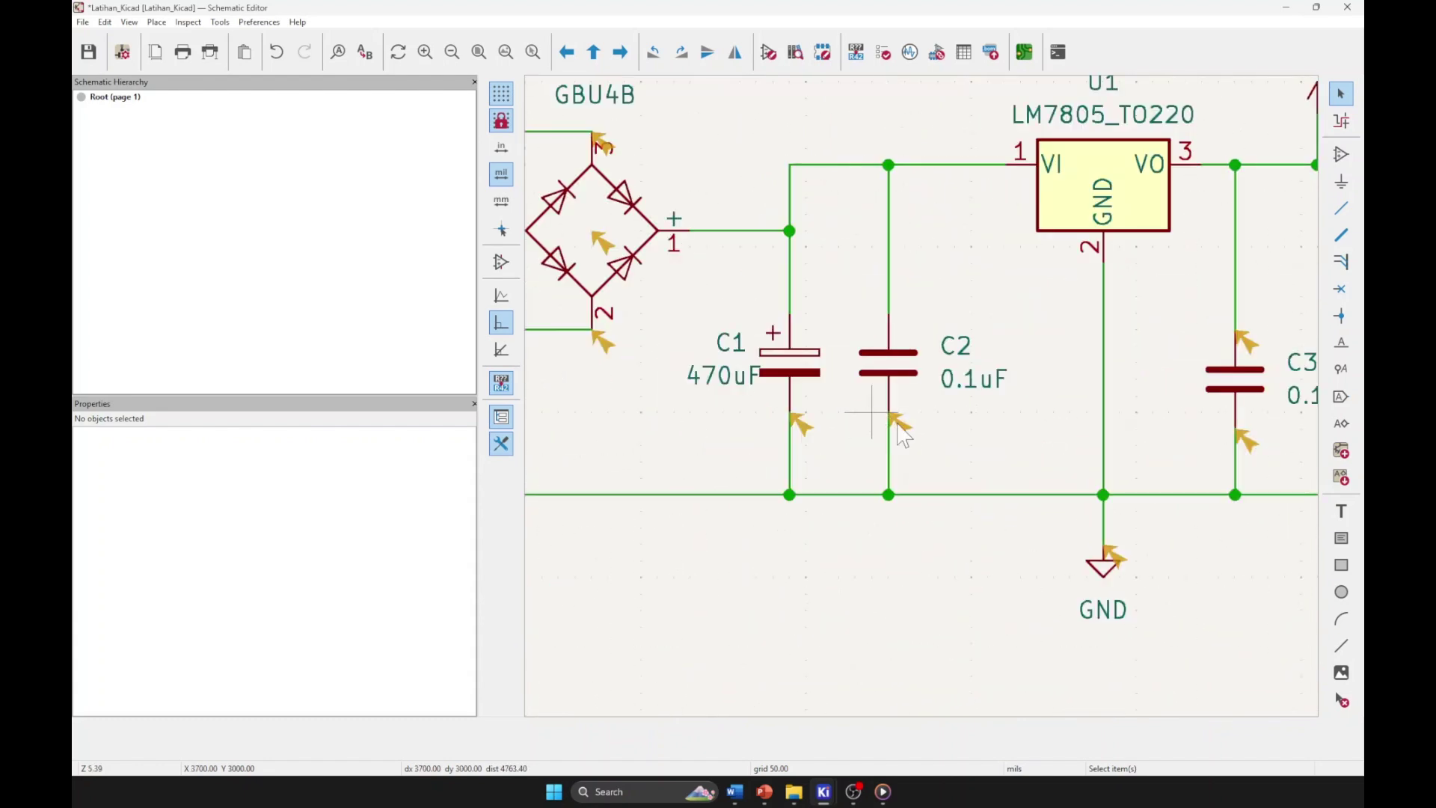
{"action": "middle_click_drag", "start_coordinate": [872, 413], "coordinate": [932, 470]}
{"action": "scroll", "coordinate": [935, 483], "scroll_direction": "down", "scroll_amount": 2}
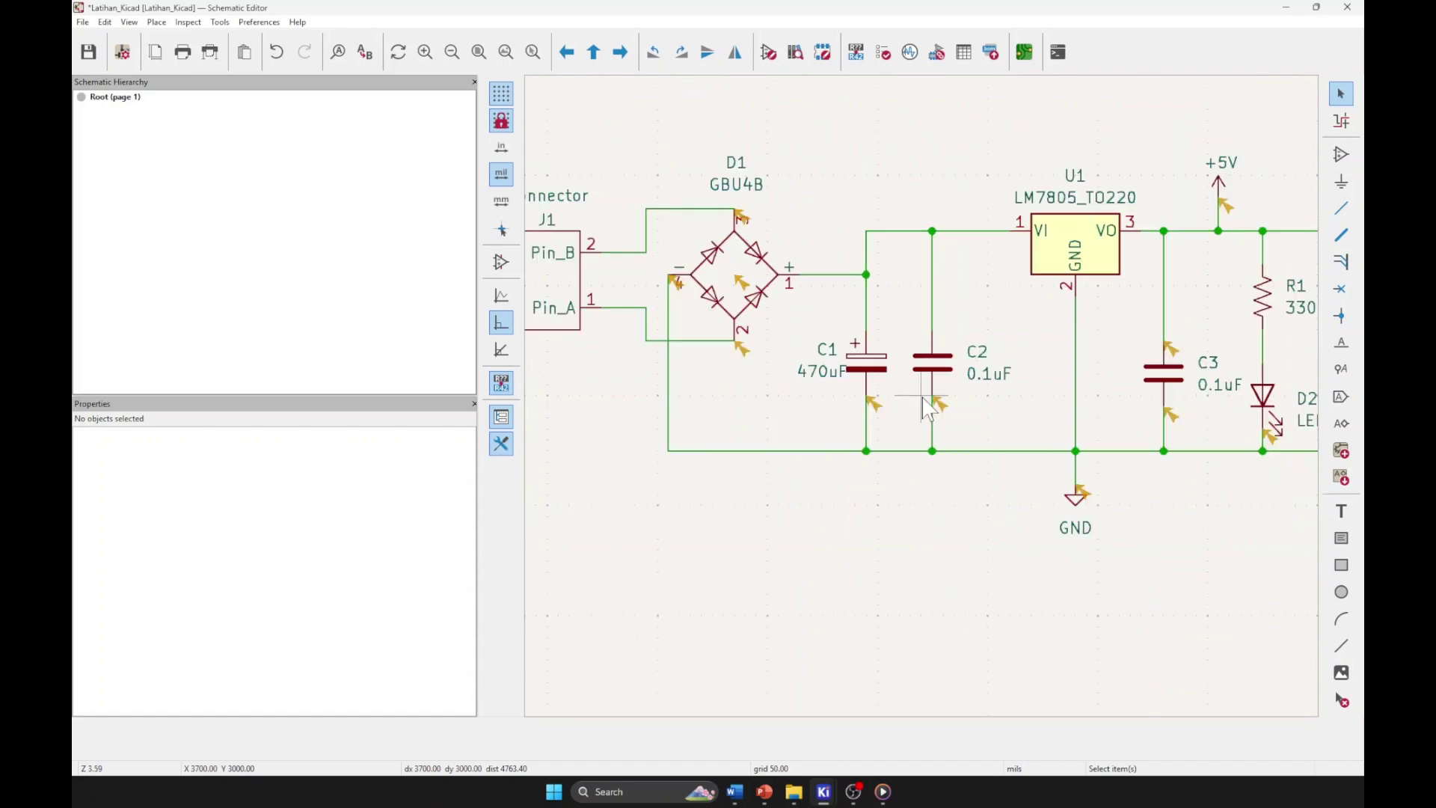
{"action": "middle_click_drag", "start_coordinate": [927, 410], "coordinate": [1068, 498]}
{"action": "scroll", "coordinate": [1035, 390], "scroll_direction": "down", "scroll_amount": 2}
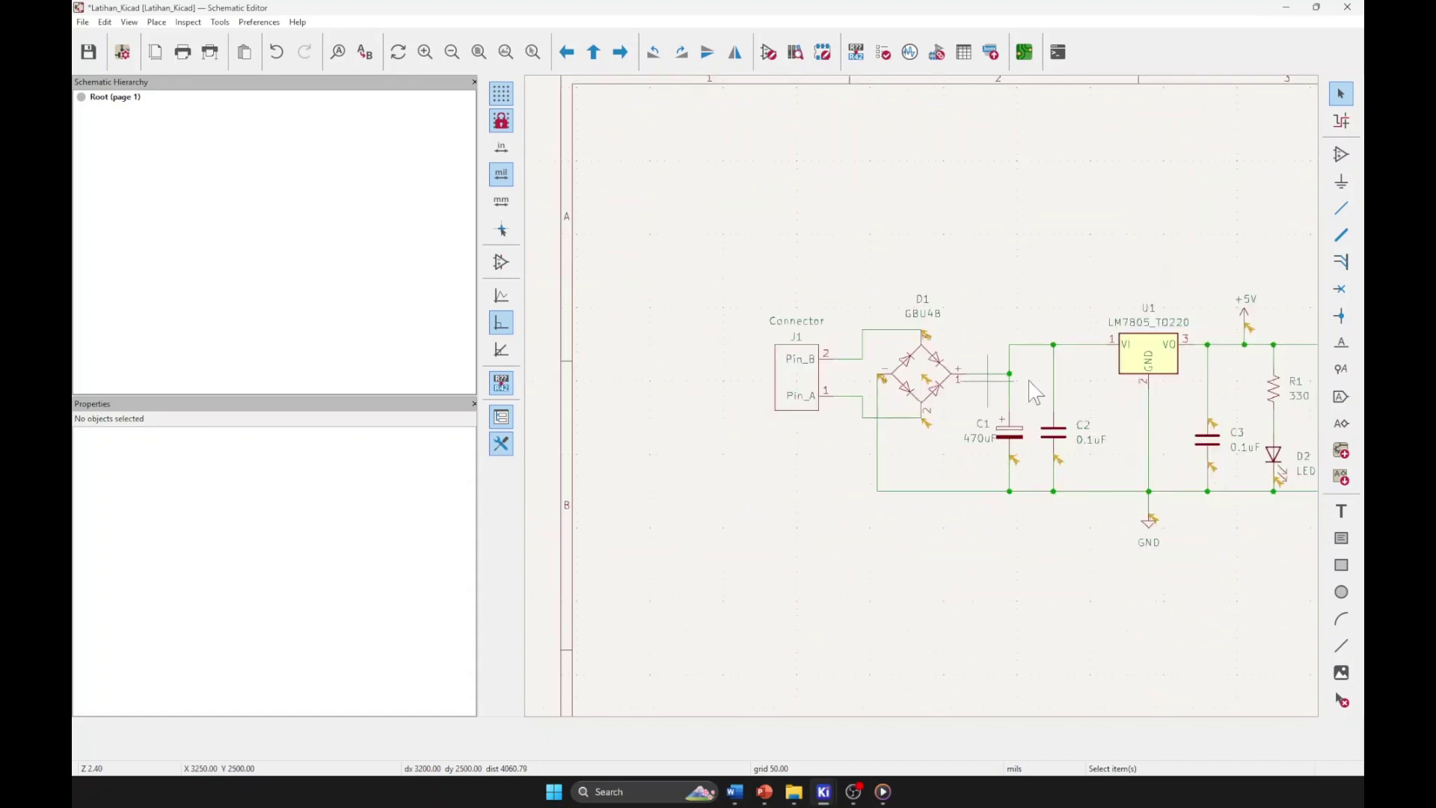
{"action": "middle_click_drag", "start_coordinate": [1035, 391], "coordinate": [908, 424]}
{"action": "middle_click_drag", "start_coordinate": [989, 362], "coordinate": [861, 353]}
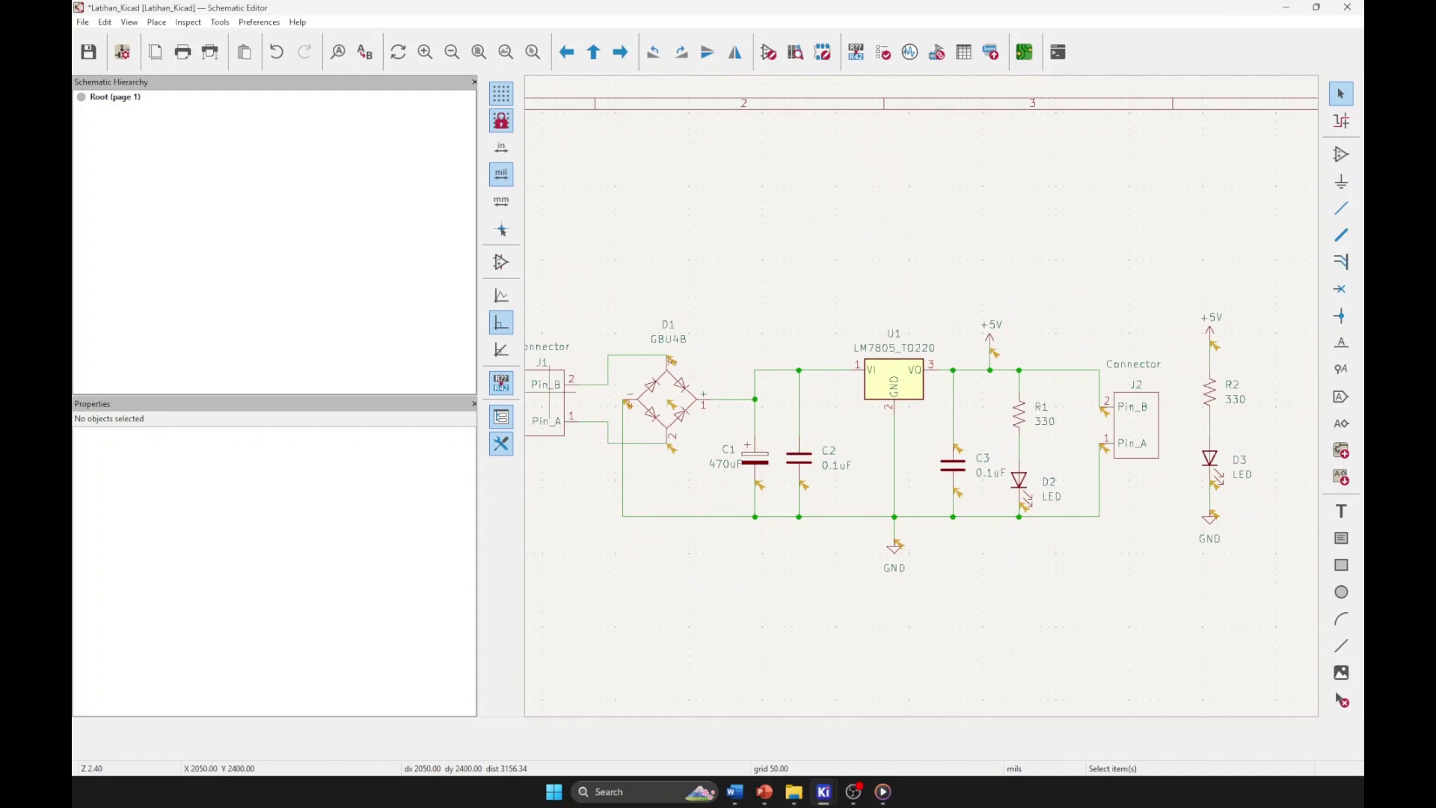
Hide warnings in the Electrical Rules Checker, rerun the check and close the checker
{"action": "left_click", "coordinate": [883, 52]}
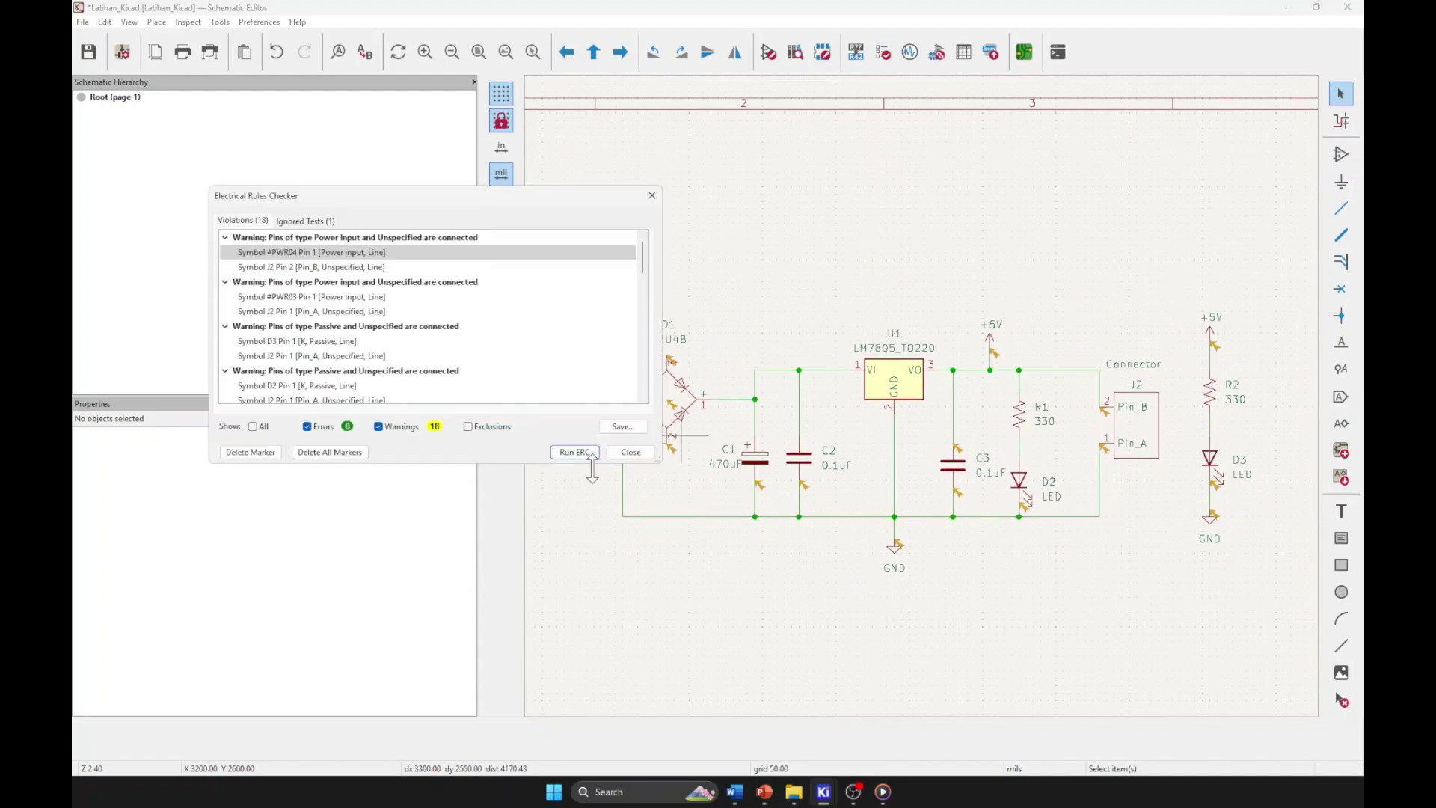
{"action": "left_click", "coordinate": [378, 426]}
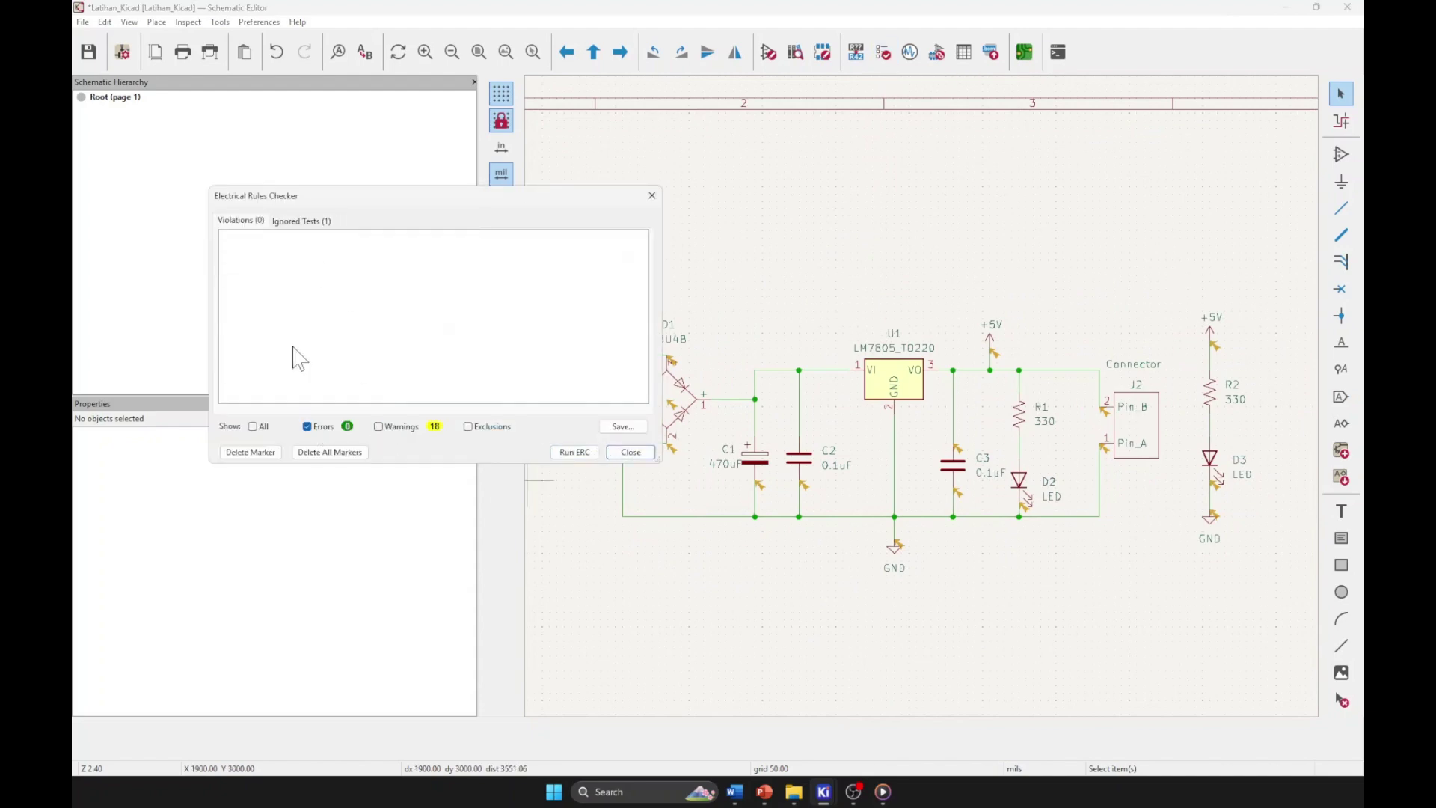
{"action": "left_click", "coordinate": [576, 452]}
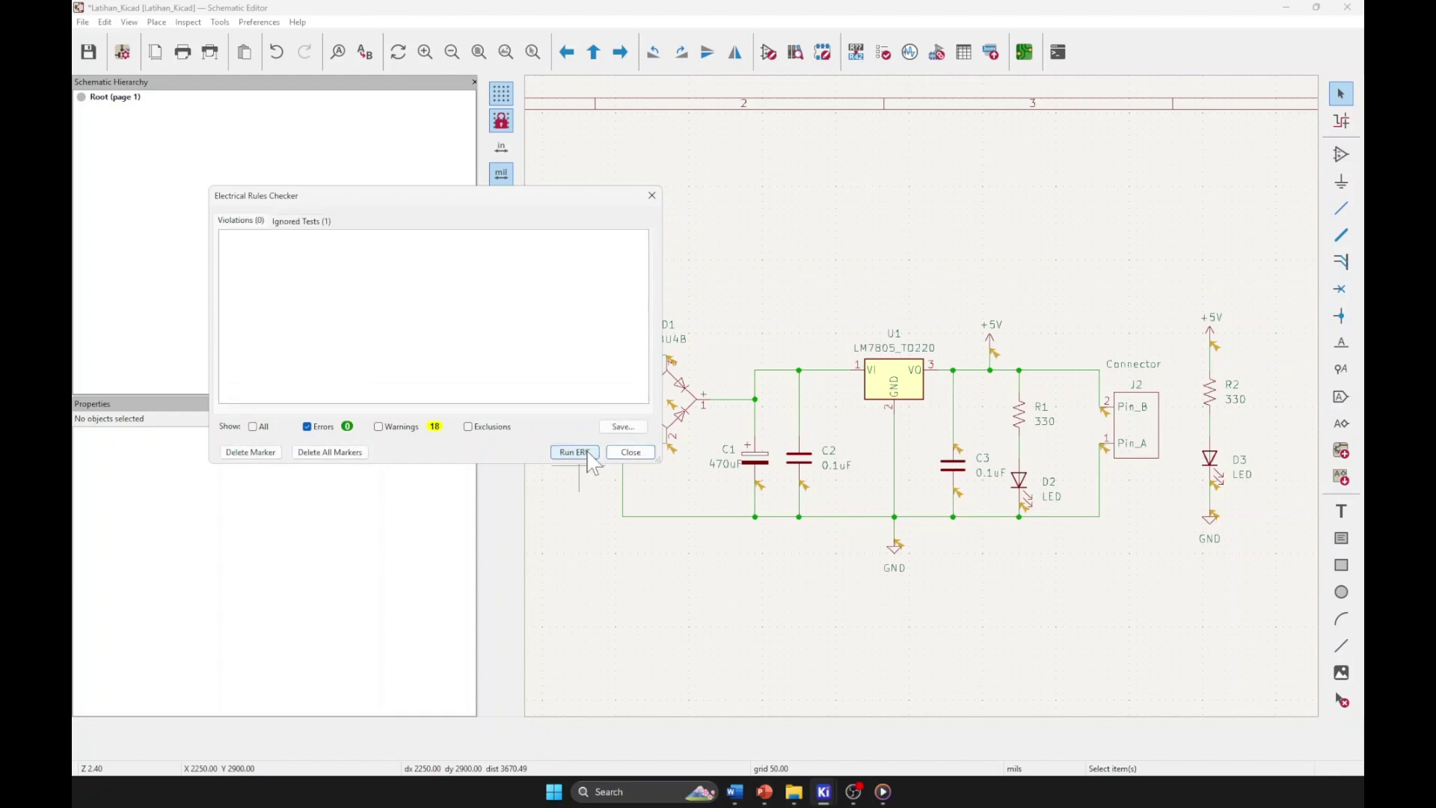
{"action": "left_click", "coordinate": [631, 452]}
Save the schematic and delete all electrical rules check markers from it
{"action": "scroll", "coordinate": [874, 321], "scroll_direction": "down", "scroll_amount": 2}
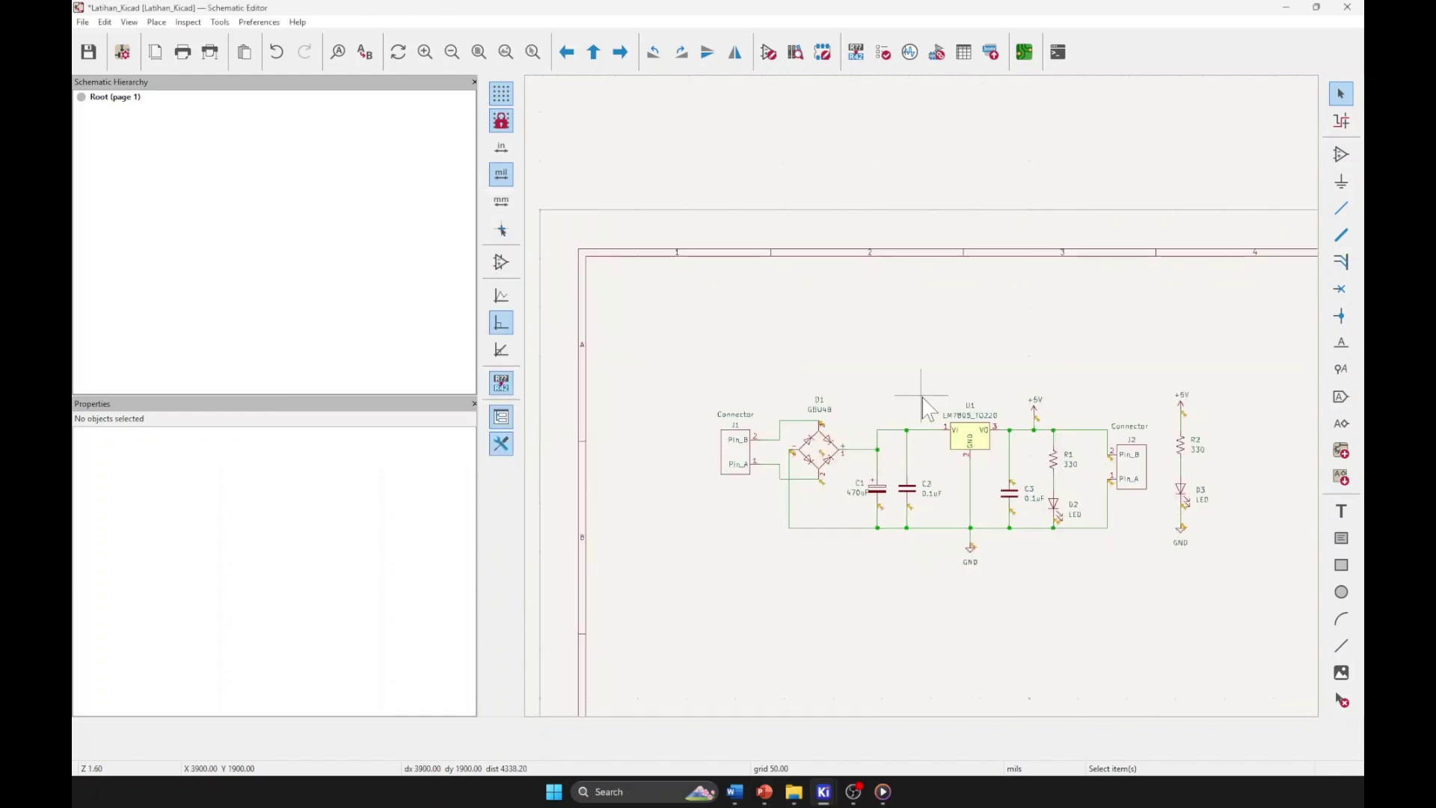
{"action": "key", "text": "ctrl+s"}
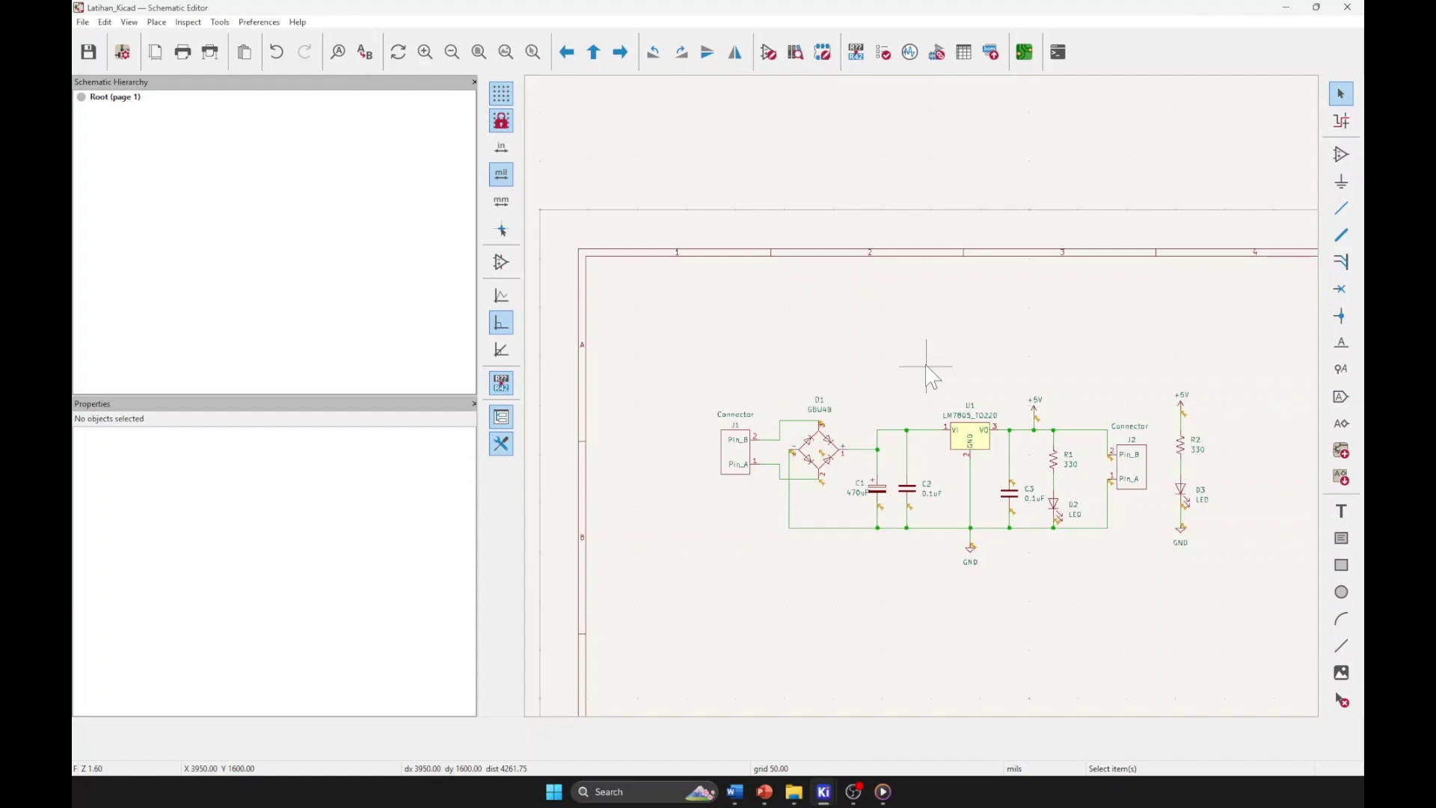
{"action": "scroll", "coordinate": [913, 320], "scroll_direction": "up", "scroll_amount": 2}
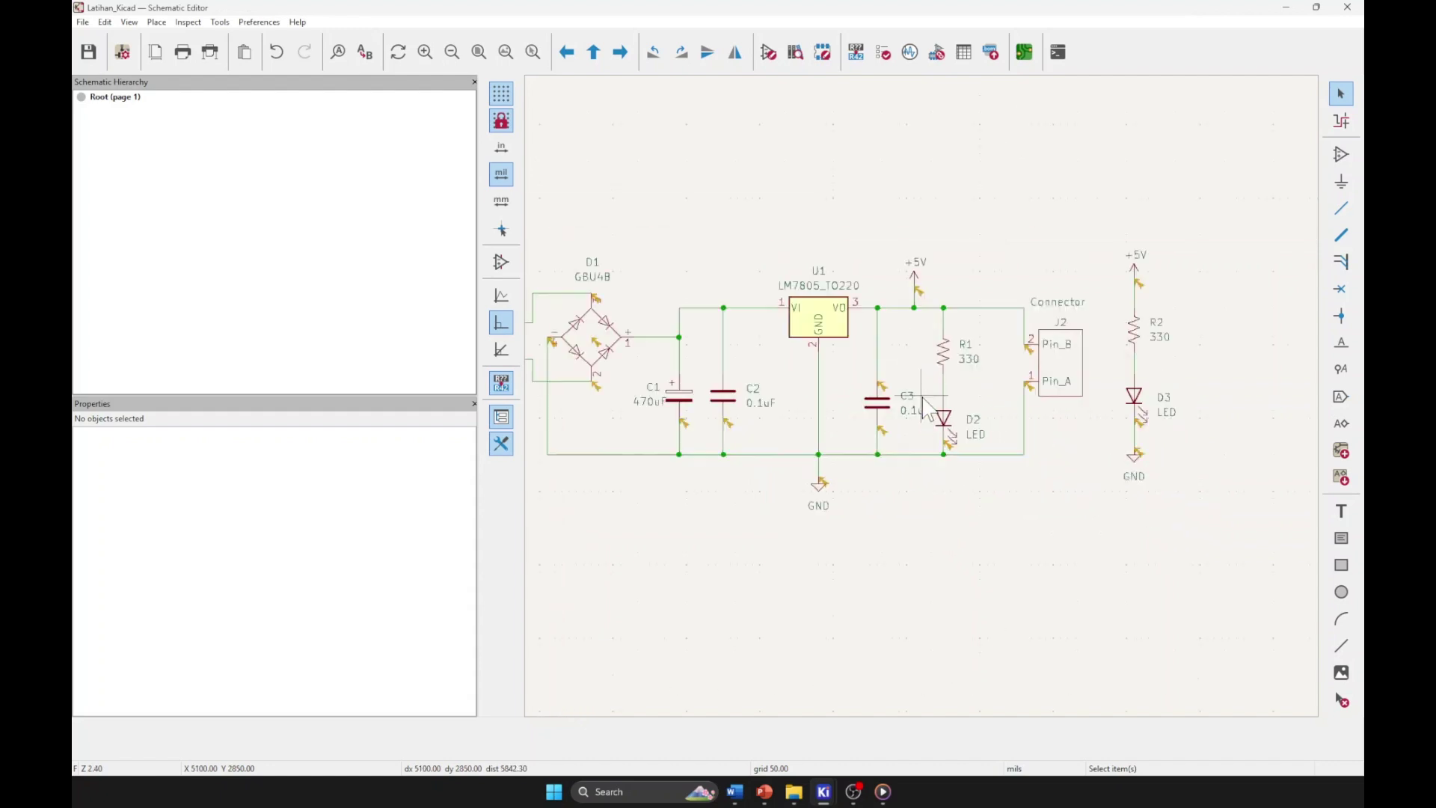
{"action": "left_click", "coordinate": [884, 53]}
{"action": "left_click", "coordinate": [347, 452]}
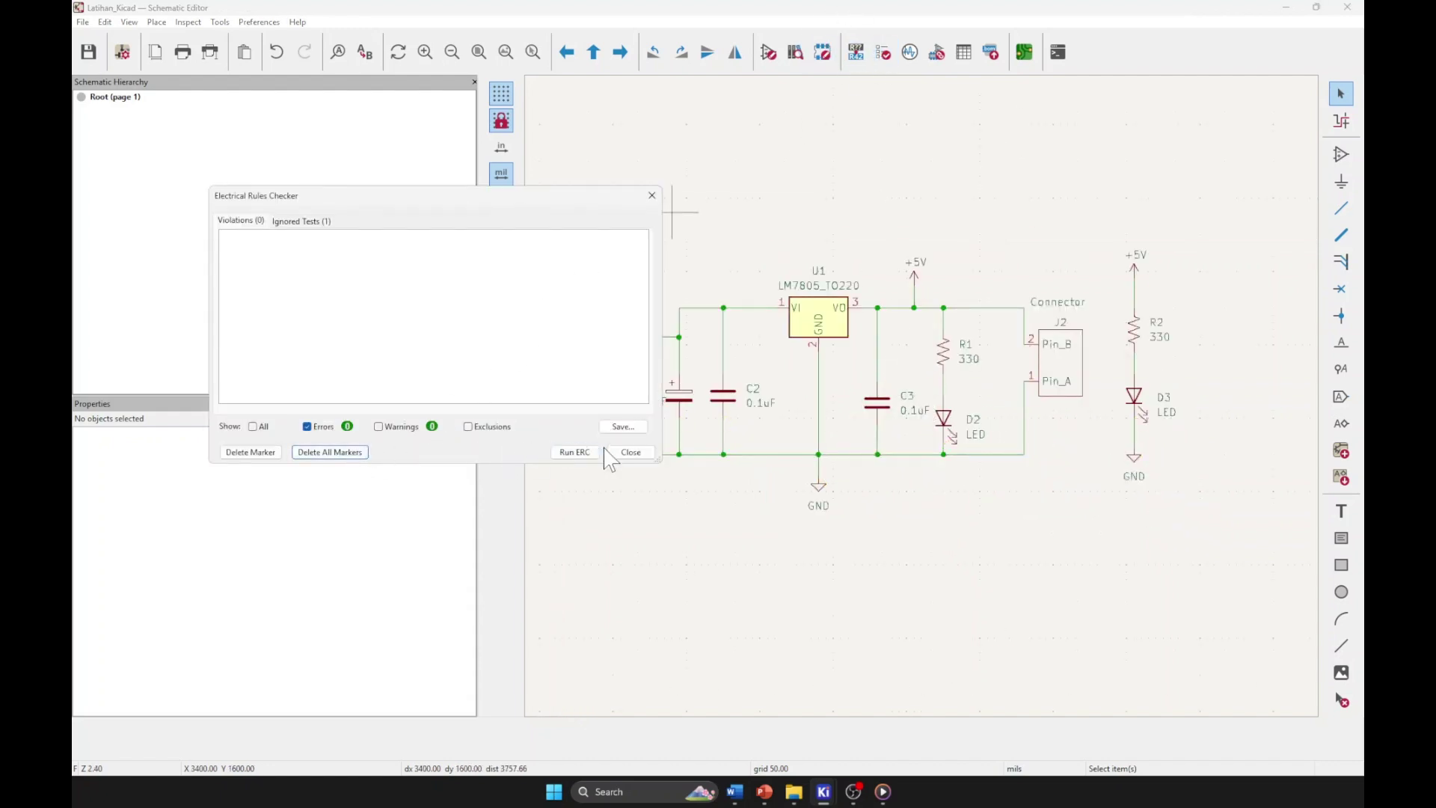
{"action": "left_click", "coordinate": [631, 452]}
{"action": "middle_click_drag", "start_coordinate": [718, 508], "coordinate": [817, 501]}
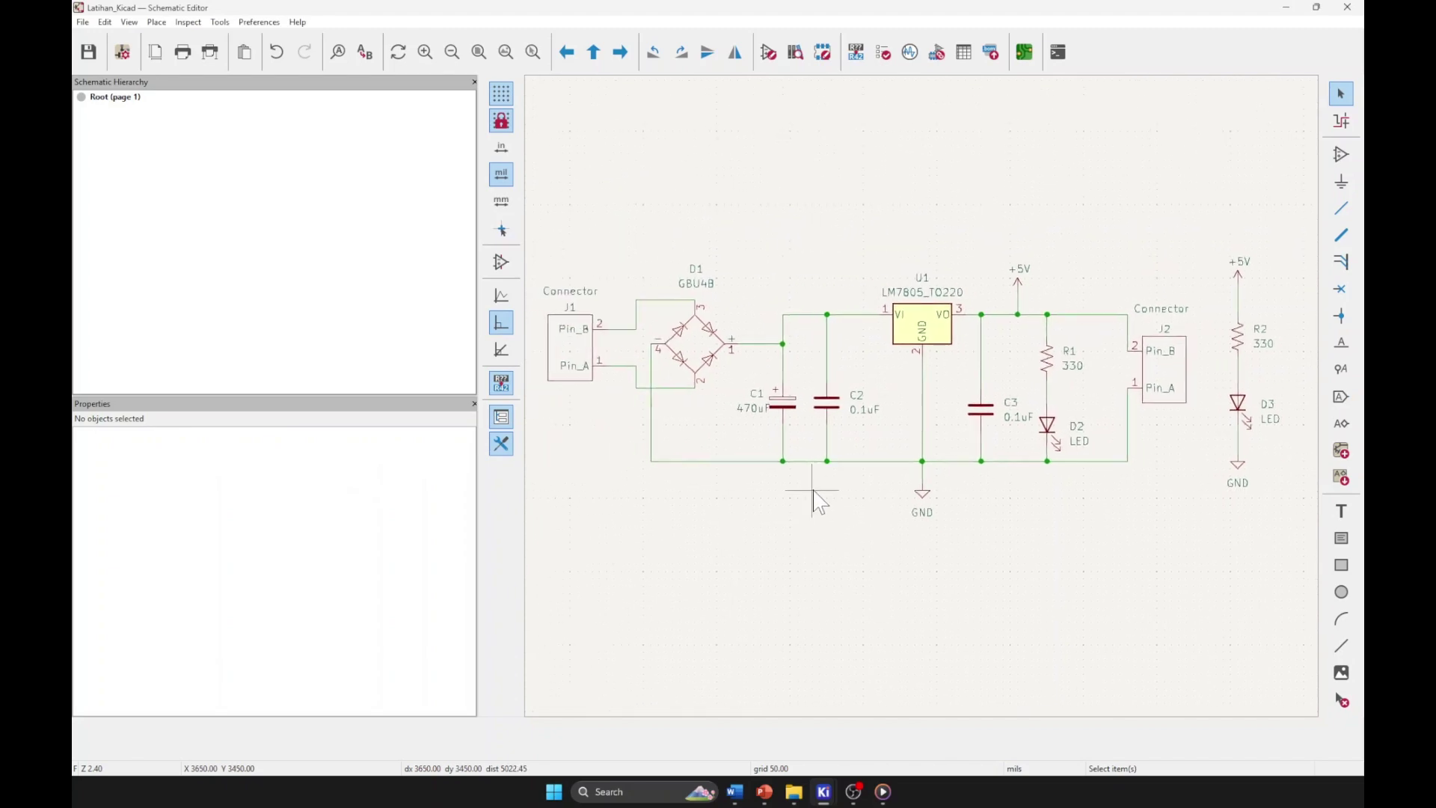